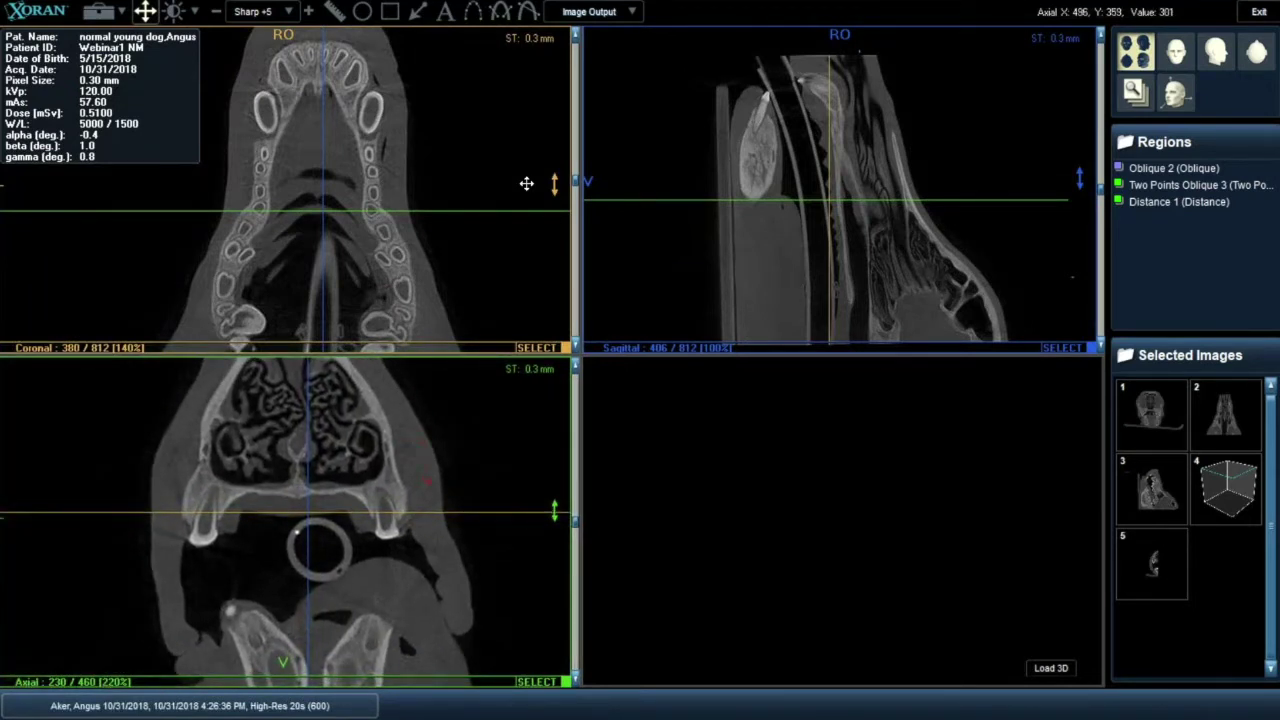
# Examine the teeth and surrounding jawbone through the axial slices between 184 and 254.
pyautogui.scroll(-1, 428, 481)
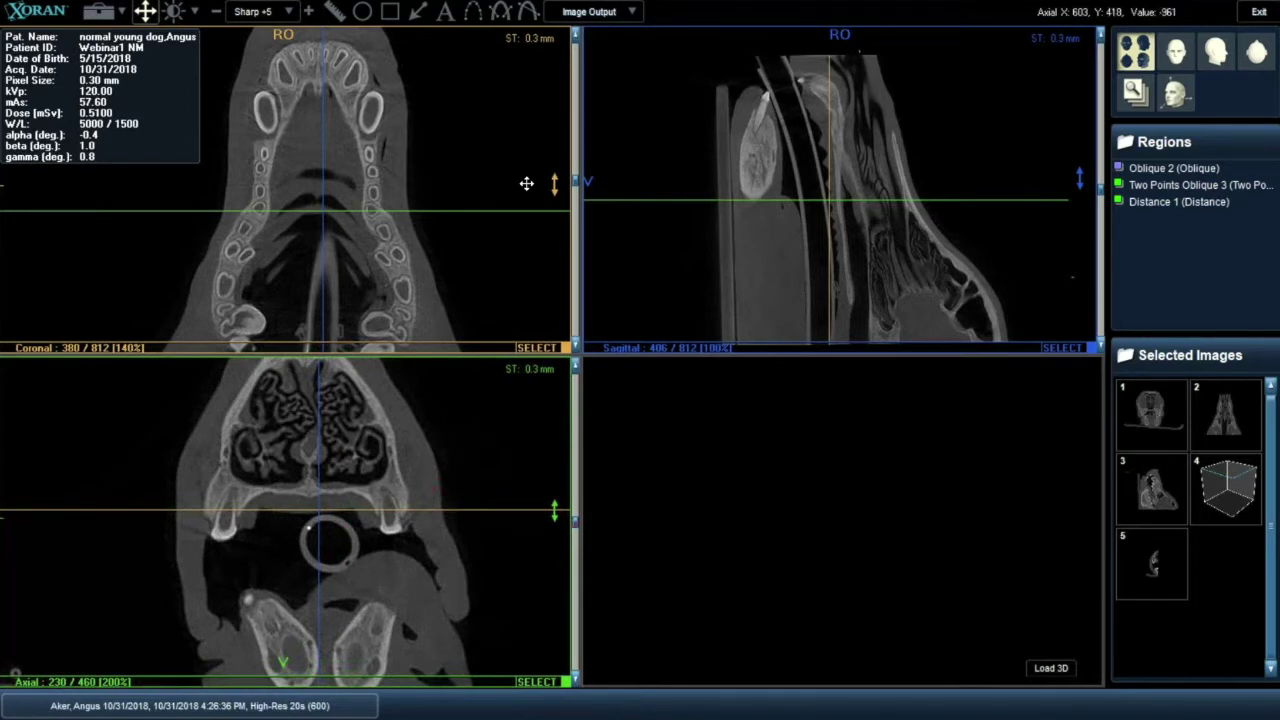
pyautogui.moveTo(576, 518)
pyautogui.mouseDown()
pyautogui.moveTo(576, 385)
pyautogui.moveTo(576, 531)
pyautogui.mouseUp()
pyautogui.scroll(-6, 529, 189)
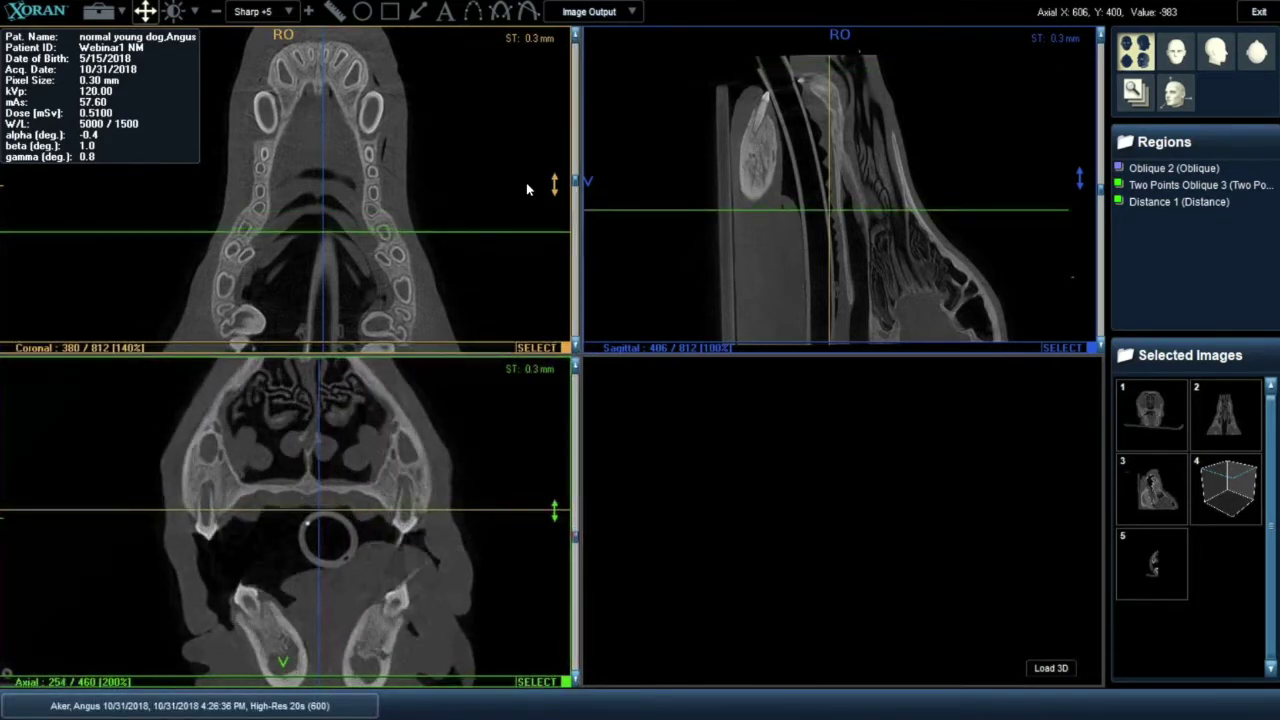
pyautogui.scroll(5, 529, 189)
pyautogui.scroll(-6, 529, 189)
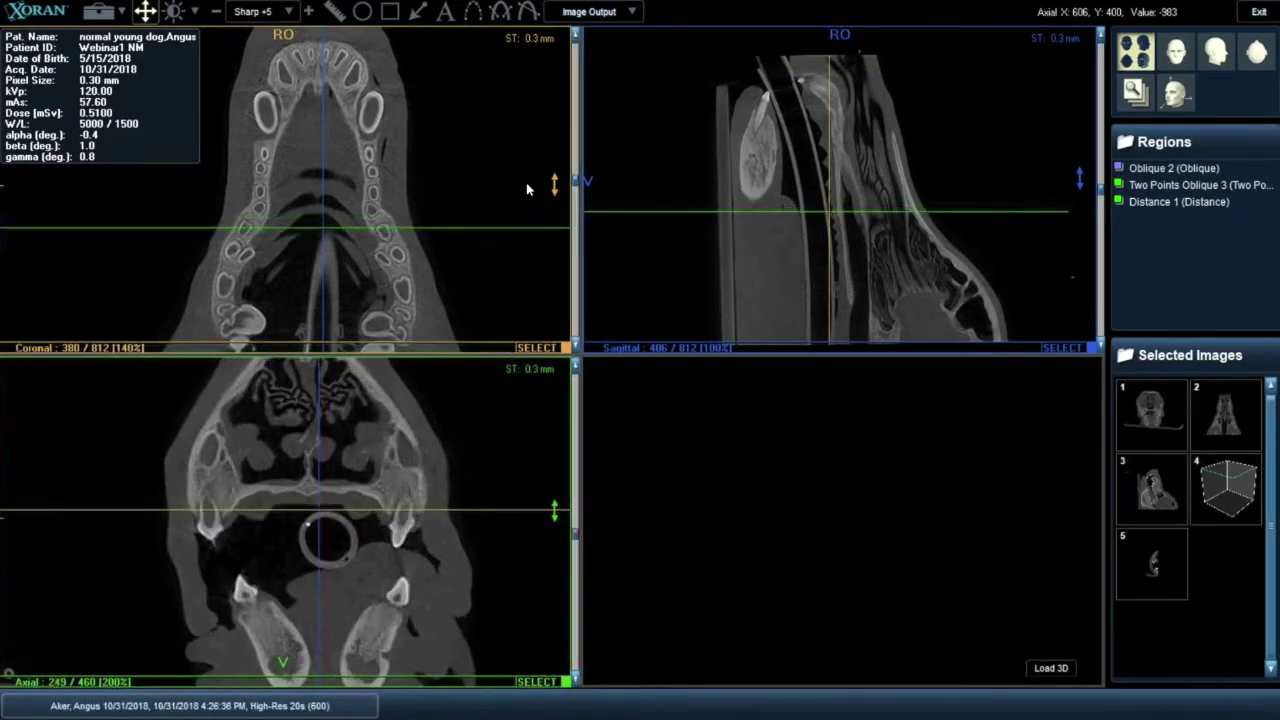
pyautogui.scroll(-3, 529, 189)
pyautogui.scroll(4, 529, 189)
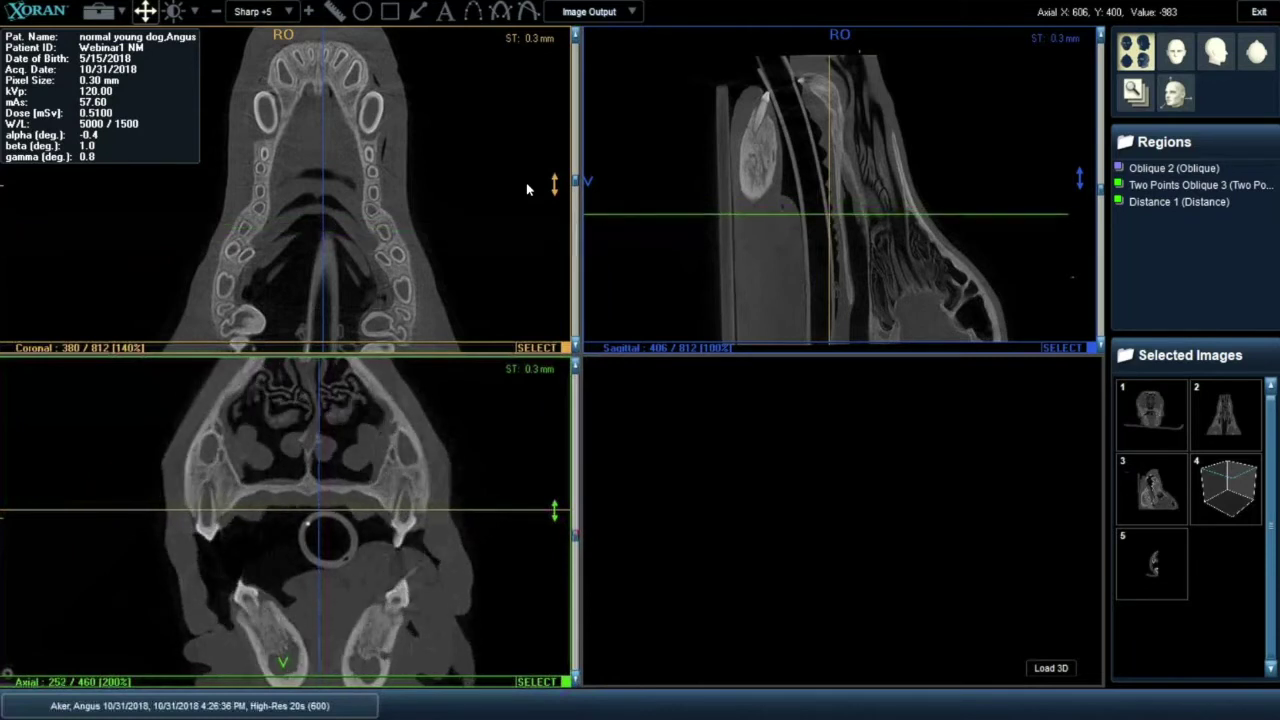
pyautogui.scroll(20, 529, 189)
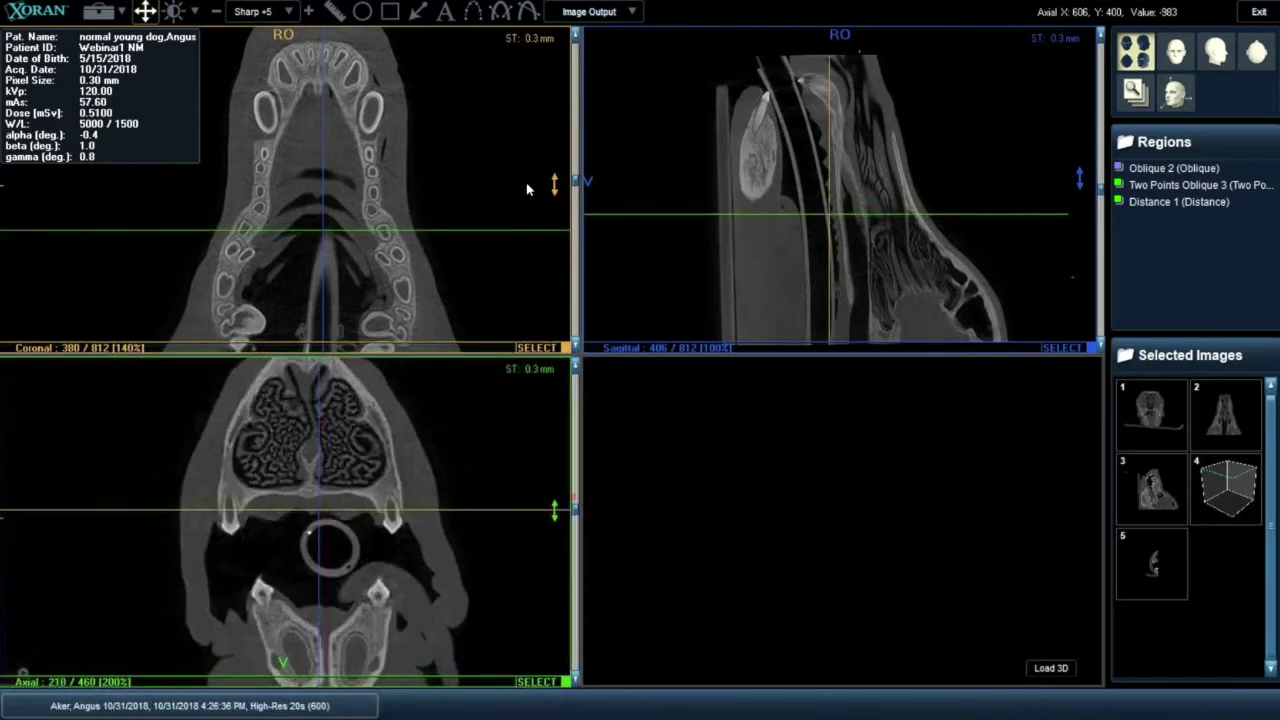
pyautogui.scroll(3, 529, 189)
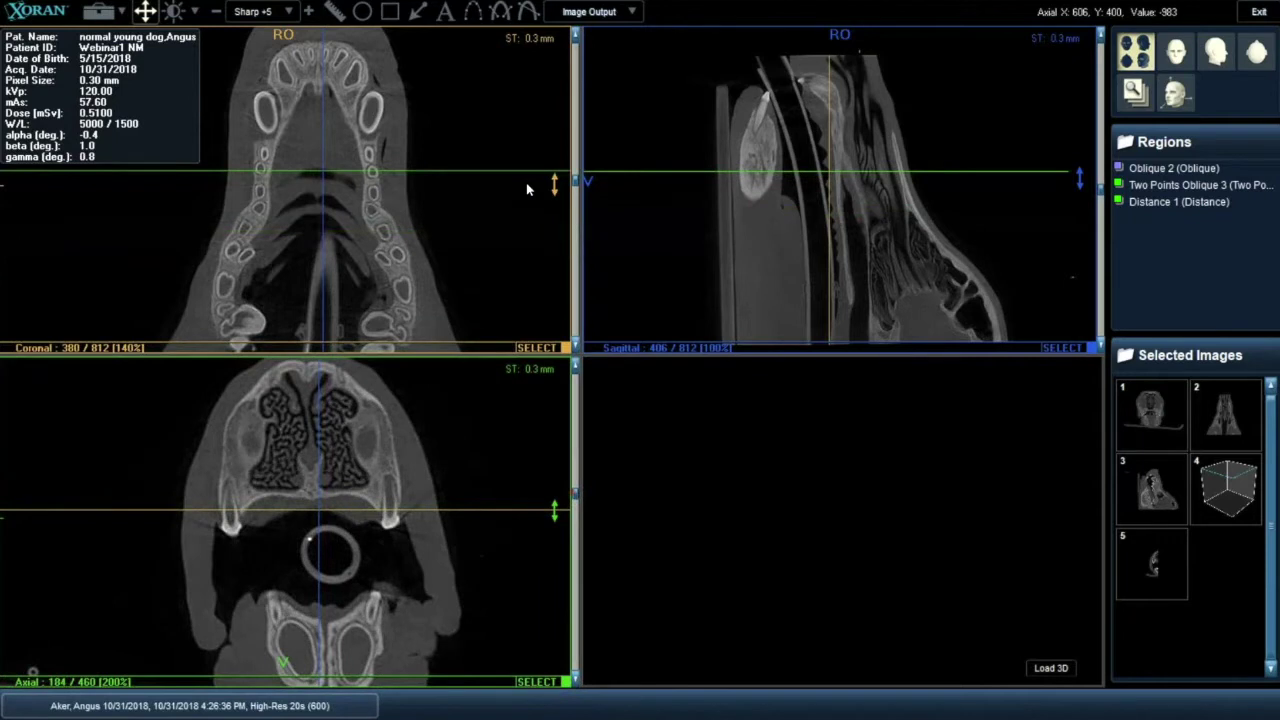
# Measure the gap between bone crest and crown edge on the outer and inner sides of the right-hand upper tooth in axial slice 185.
pyautogui.scroll(-1, 444, 495)
pyautogui.keyDown('ctrl'); pyautogui.scroll(6, 409, 482); pyautogui.keyUp('ctrl')
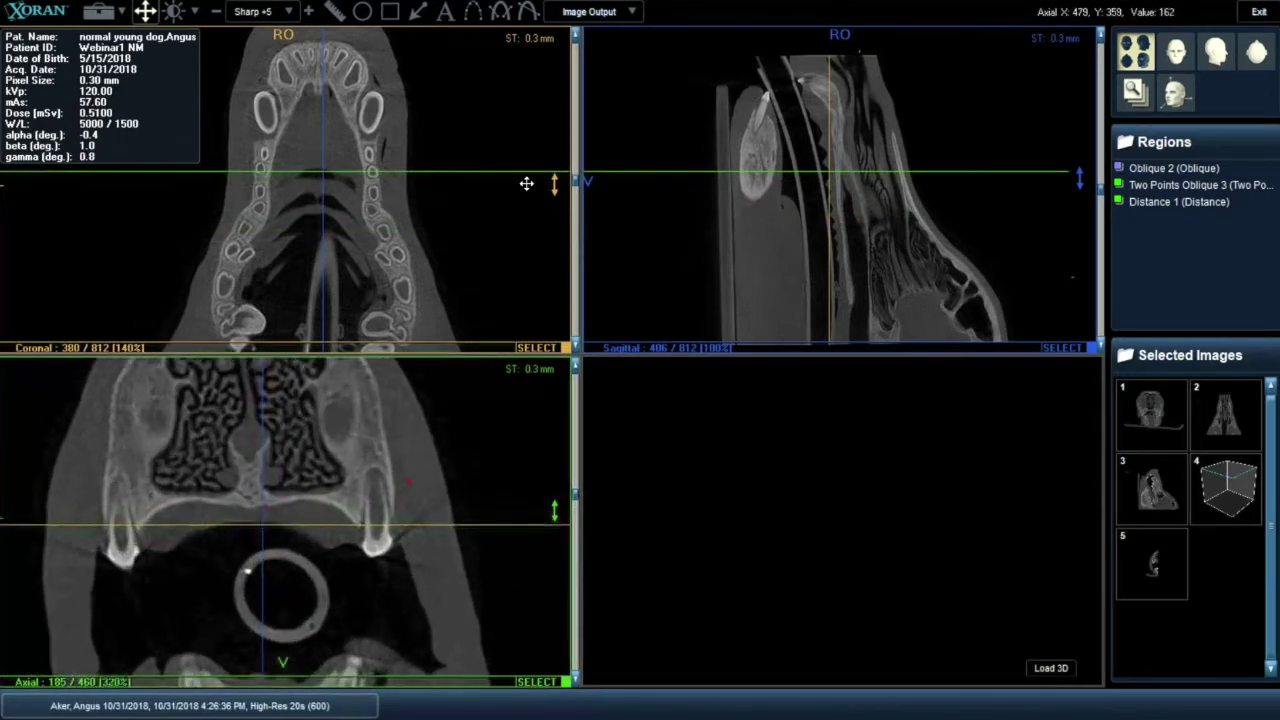
pyautogui.keyDown('ctrl'); pyautogui.scroll(3, 409, 482); pyautogui.keyUp('ctrl')
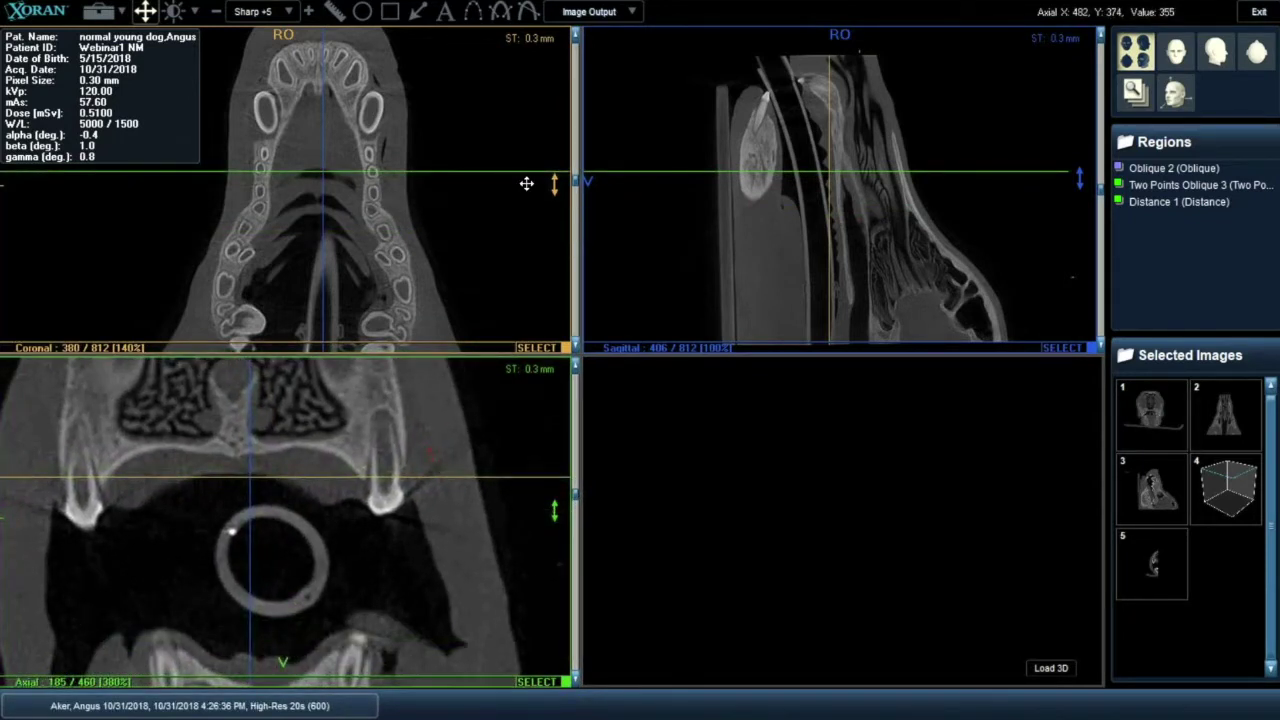
pyautogui.moveTo(431, 454); pyautogui.dragTo(461, 460)
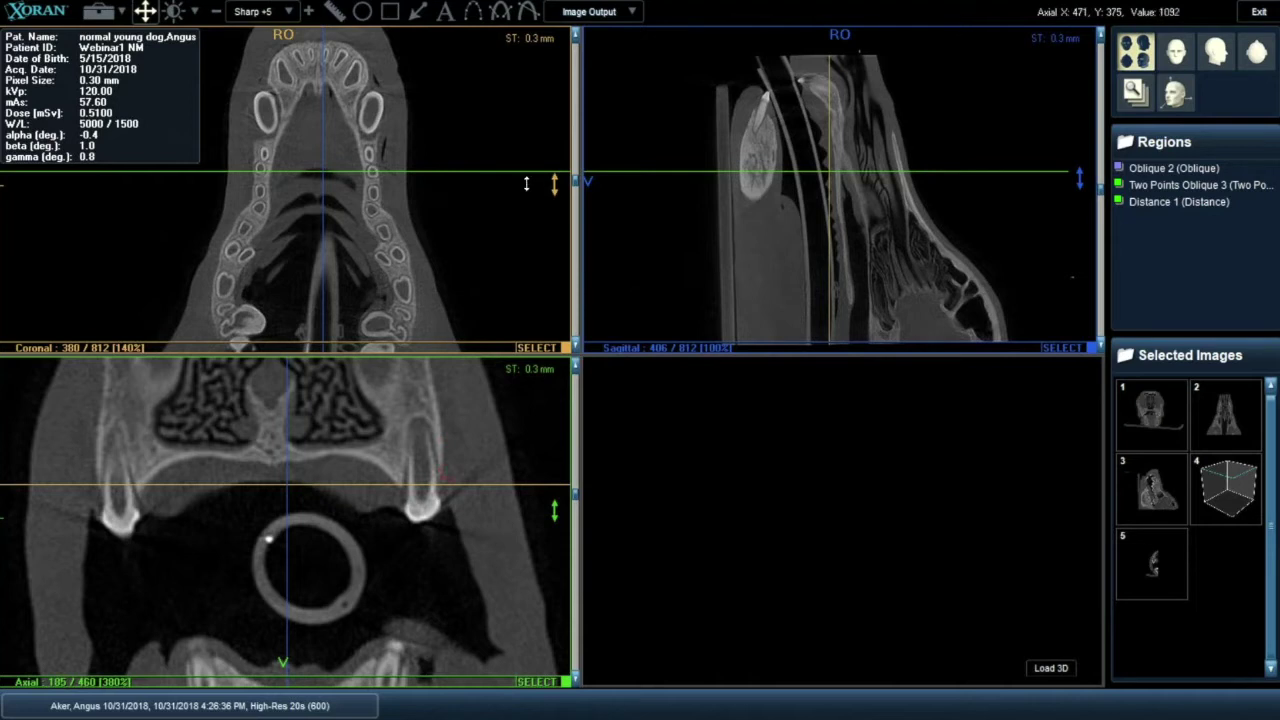
pyautogui.scroll(11, 454, 466)
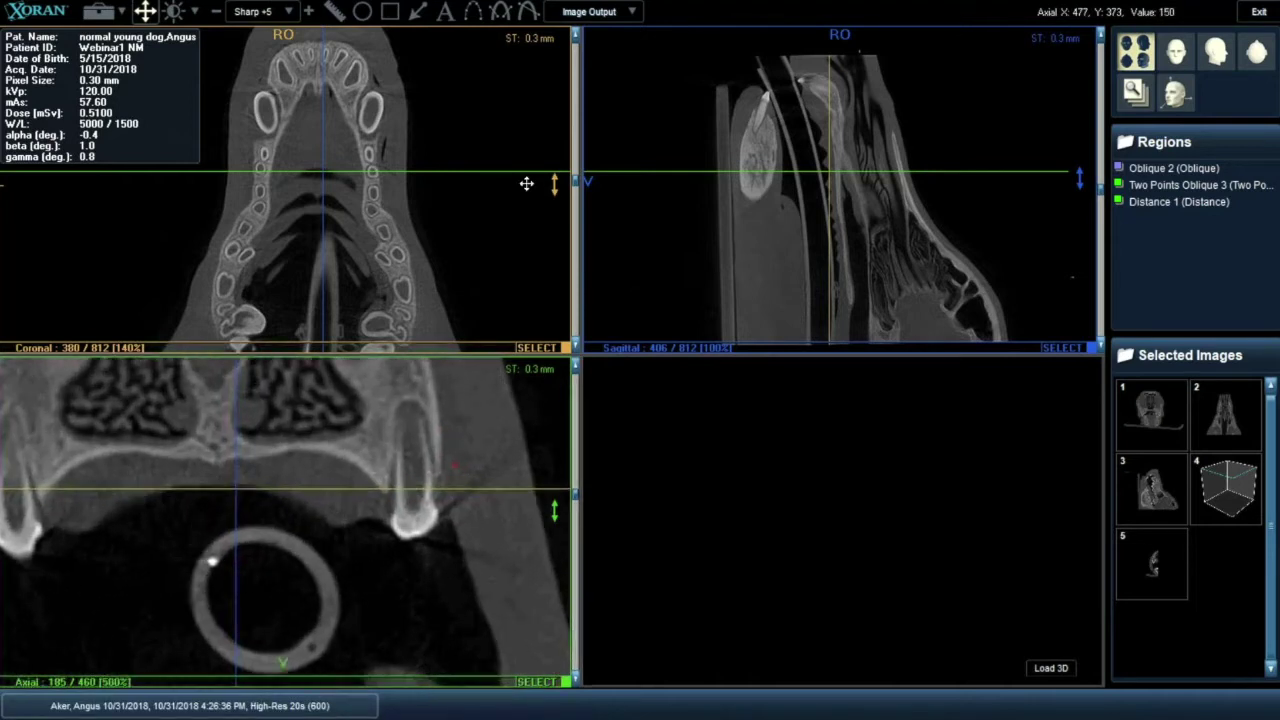
pyautogui.scroll(2, 460, 475)
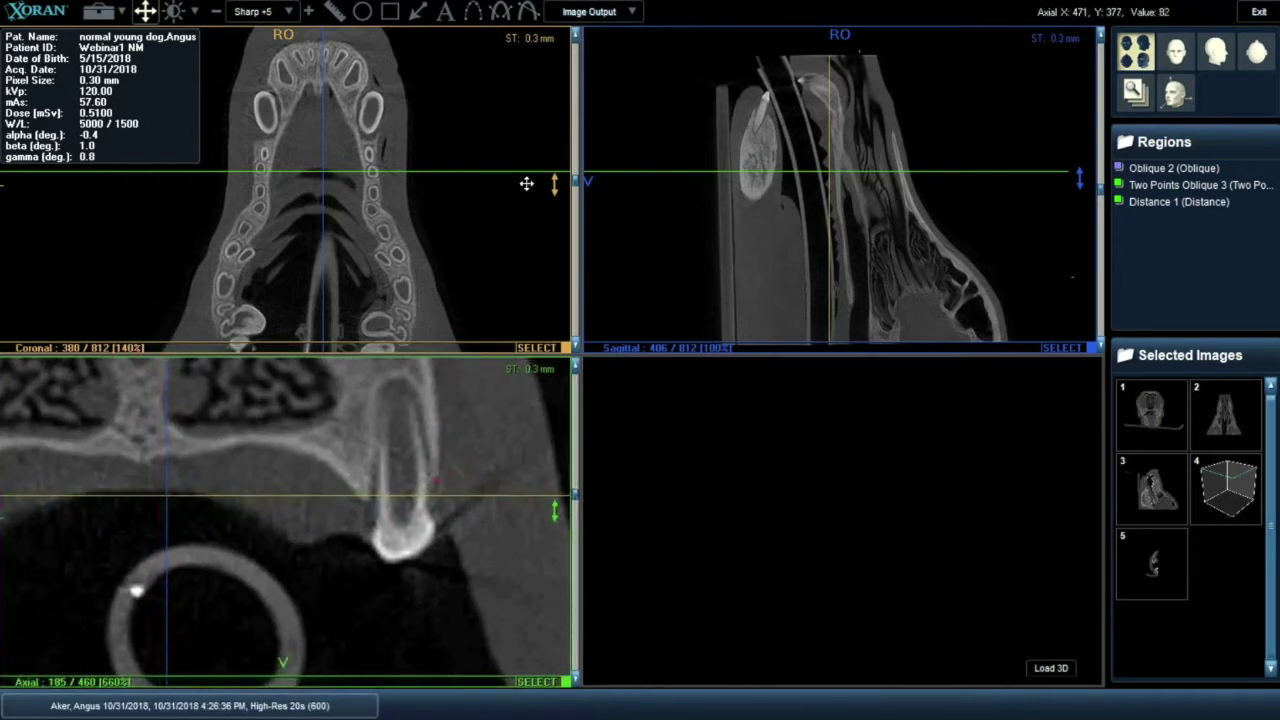
pyautogui.press('d')
pyautogui.click(432, 476)
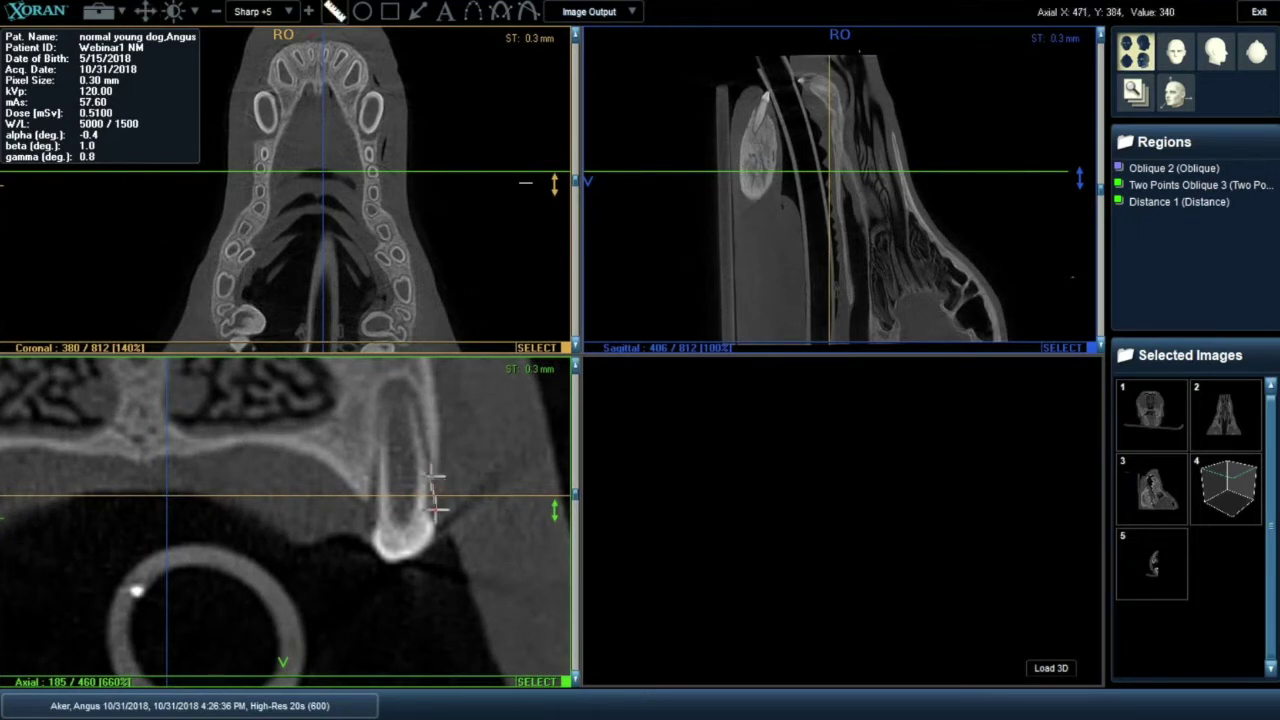
pyautogui.click(428, 512)
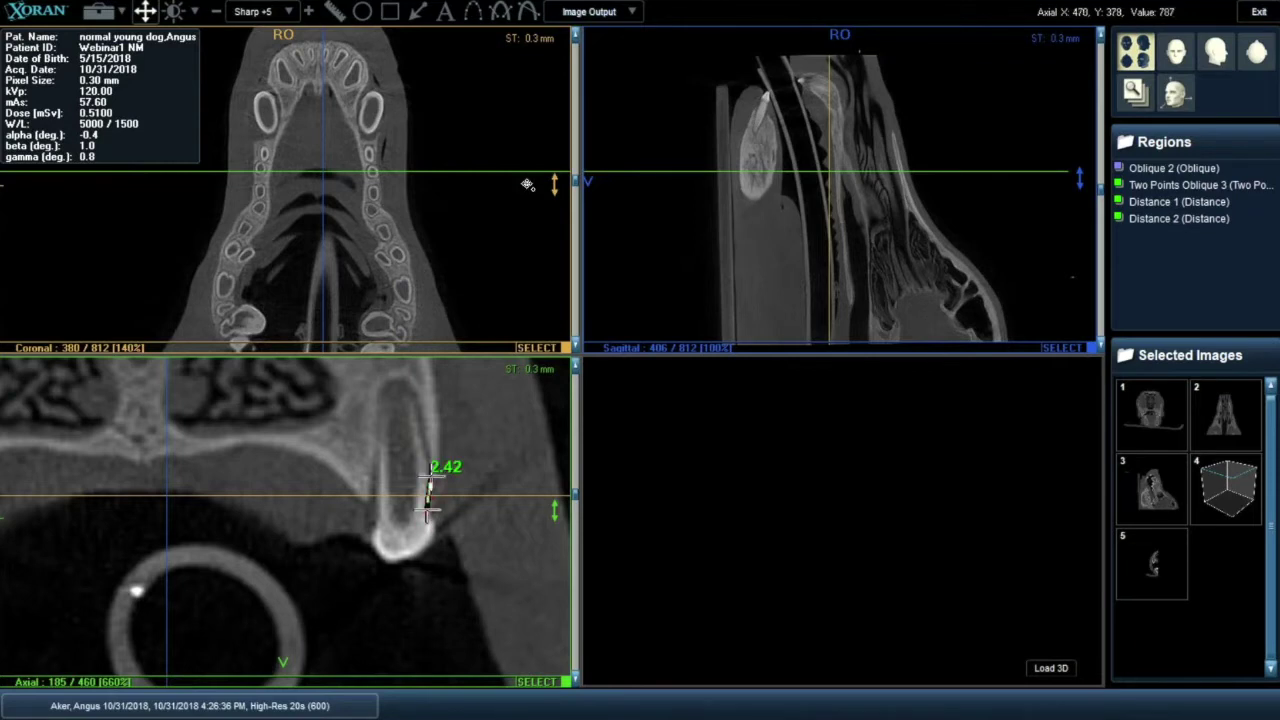
pyautogui.moveTo(430, 476); pyautogui.dragTo(432, 484)
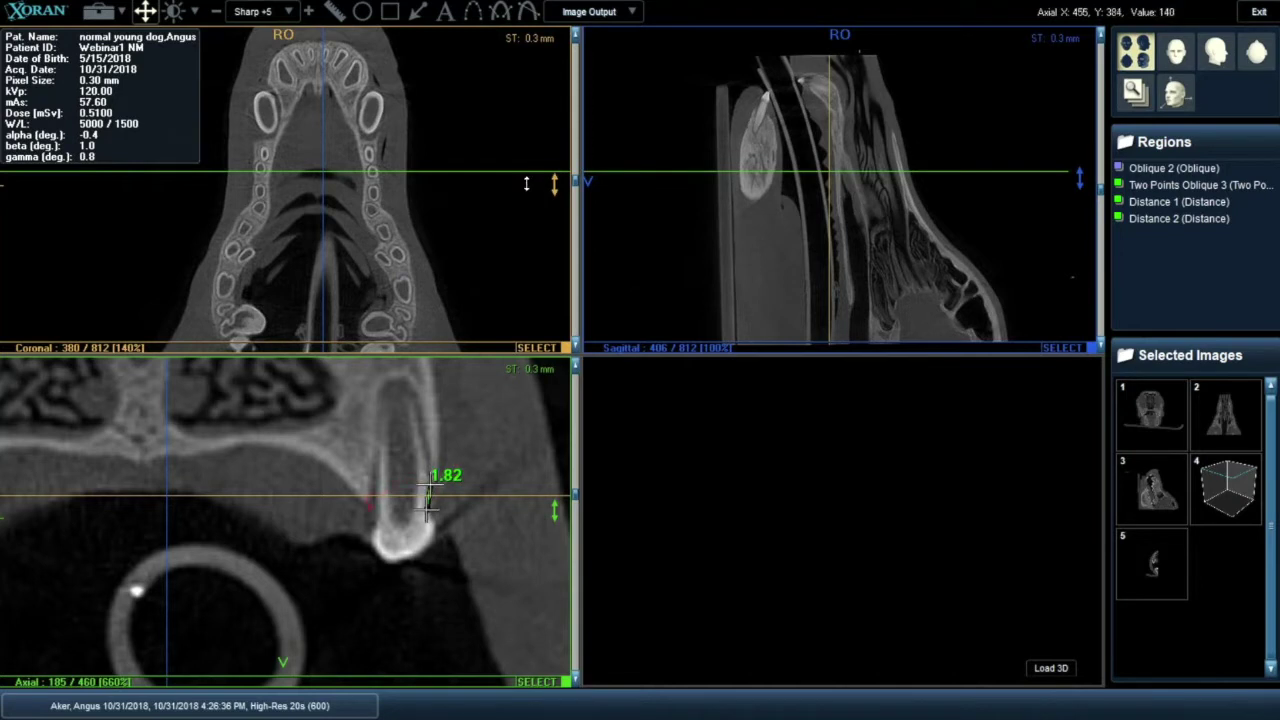
pyautogui.click(335, 12)
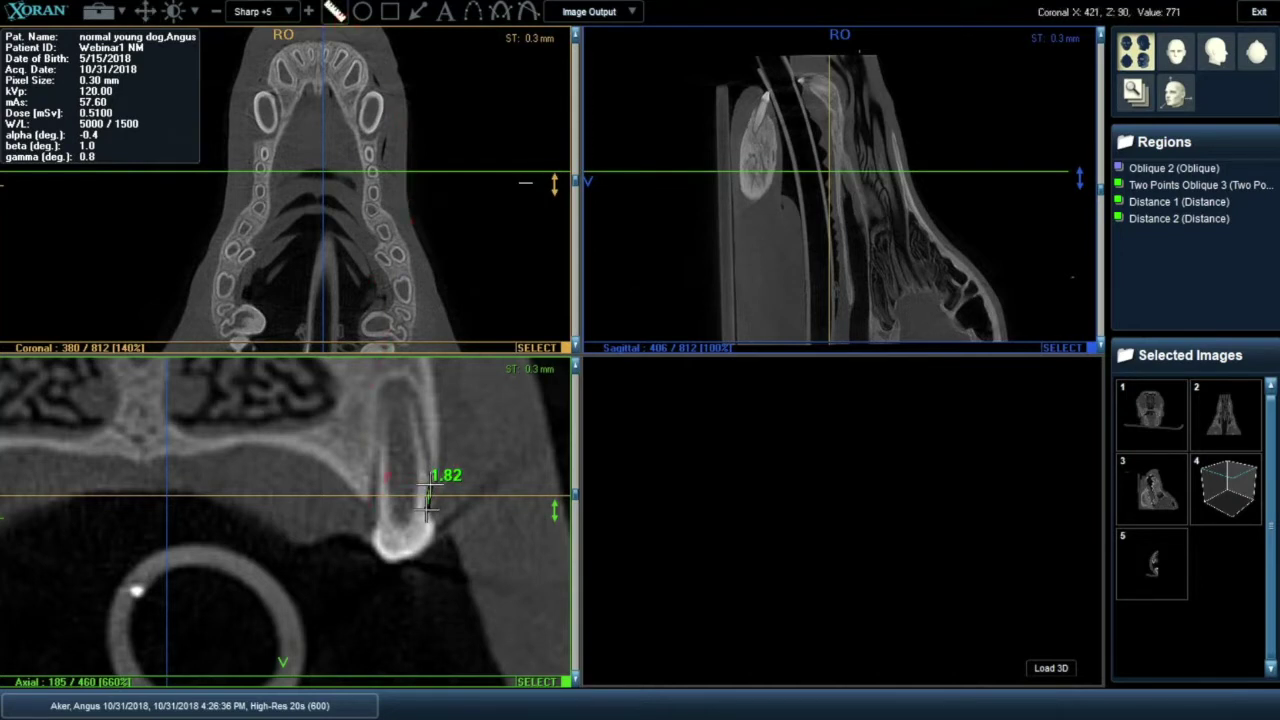
pyautogui.moveTo(367, 492); pyautogui.dragTo(374, 521)
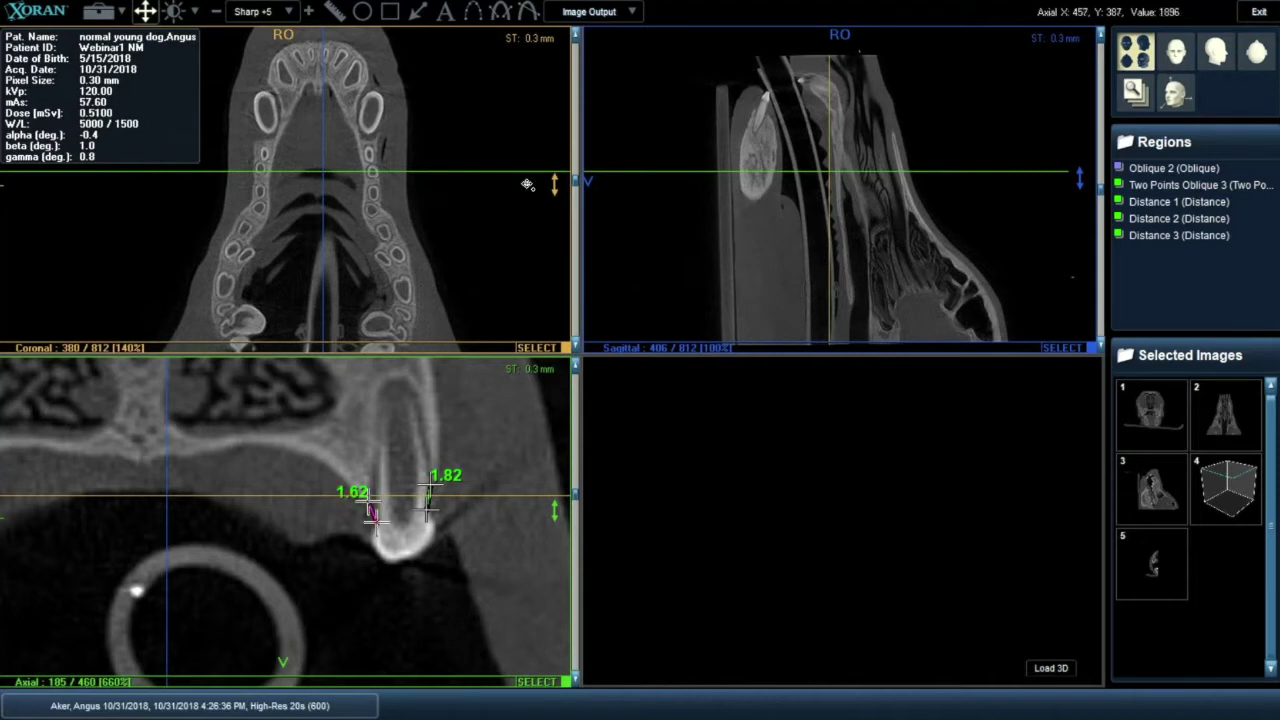
# Examine the bone margin around the right-hand upper cheek teeth through the axial slices from 186 to 253.
pyautogui.scroll(-4, 405, 510)
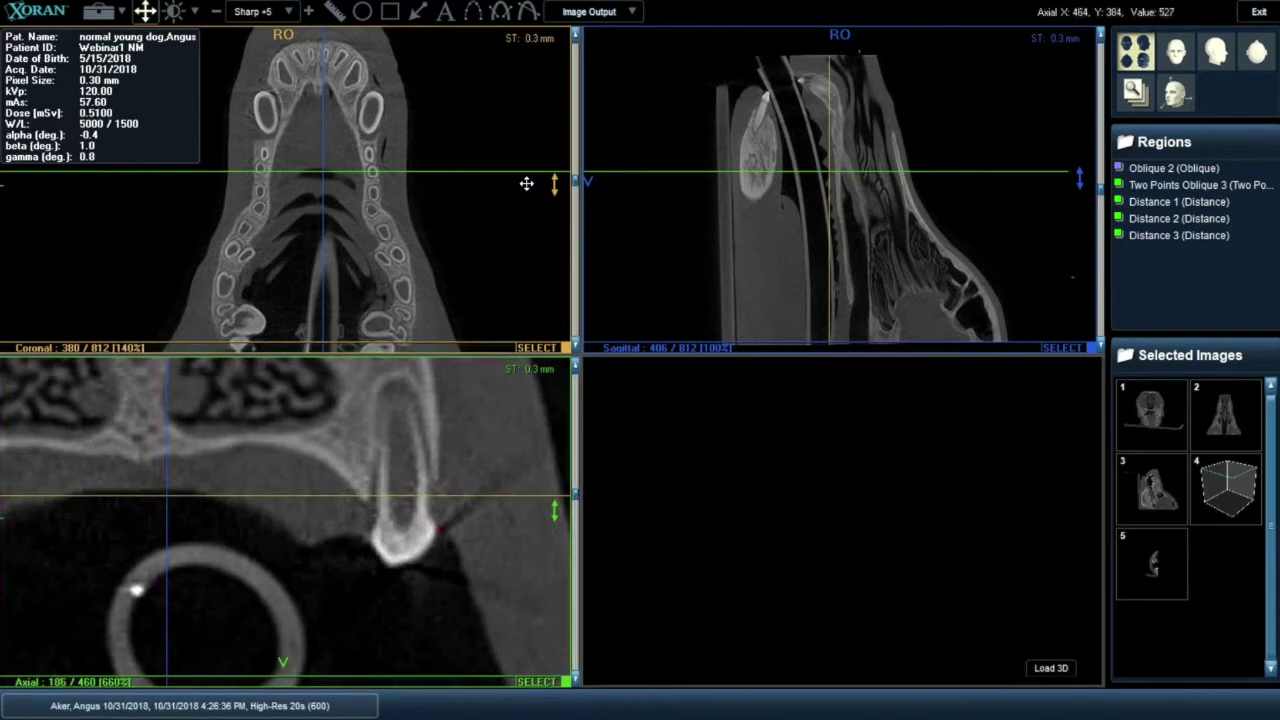
pyautogui.scroll(-6, 526, 183)
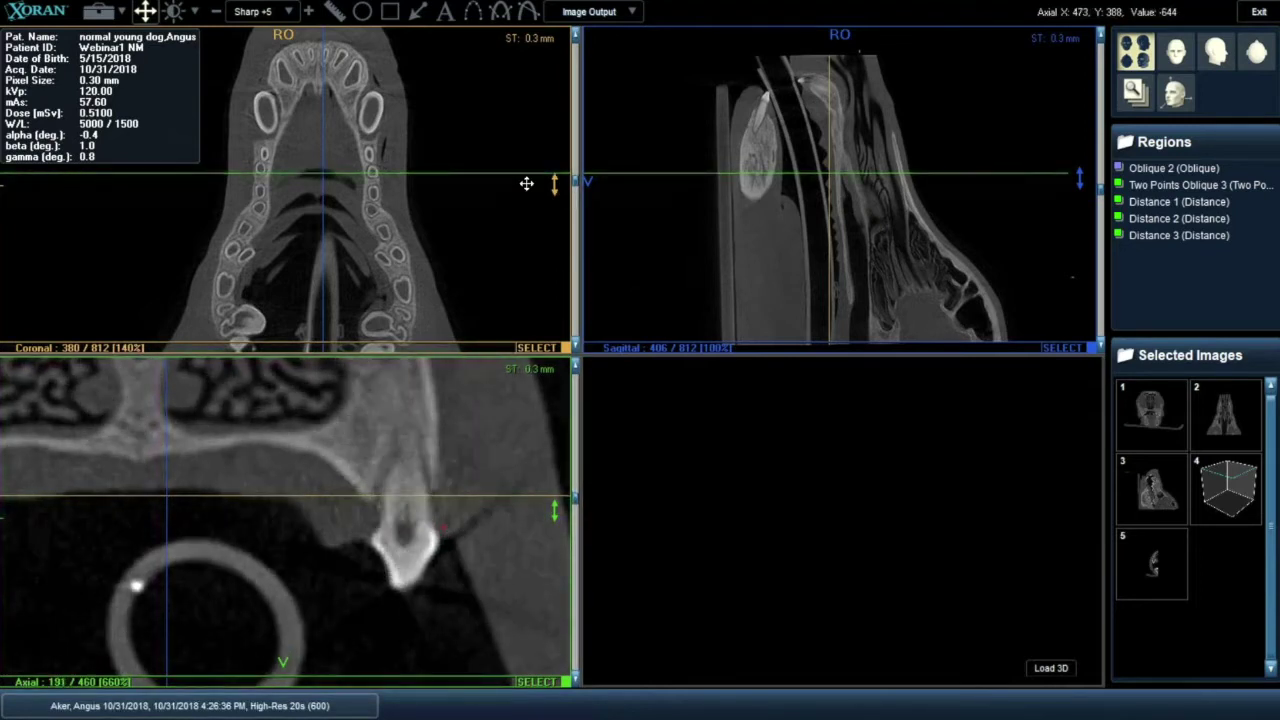
pyautogui.scroll(-6, 526, 183)
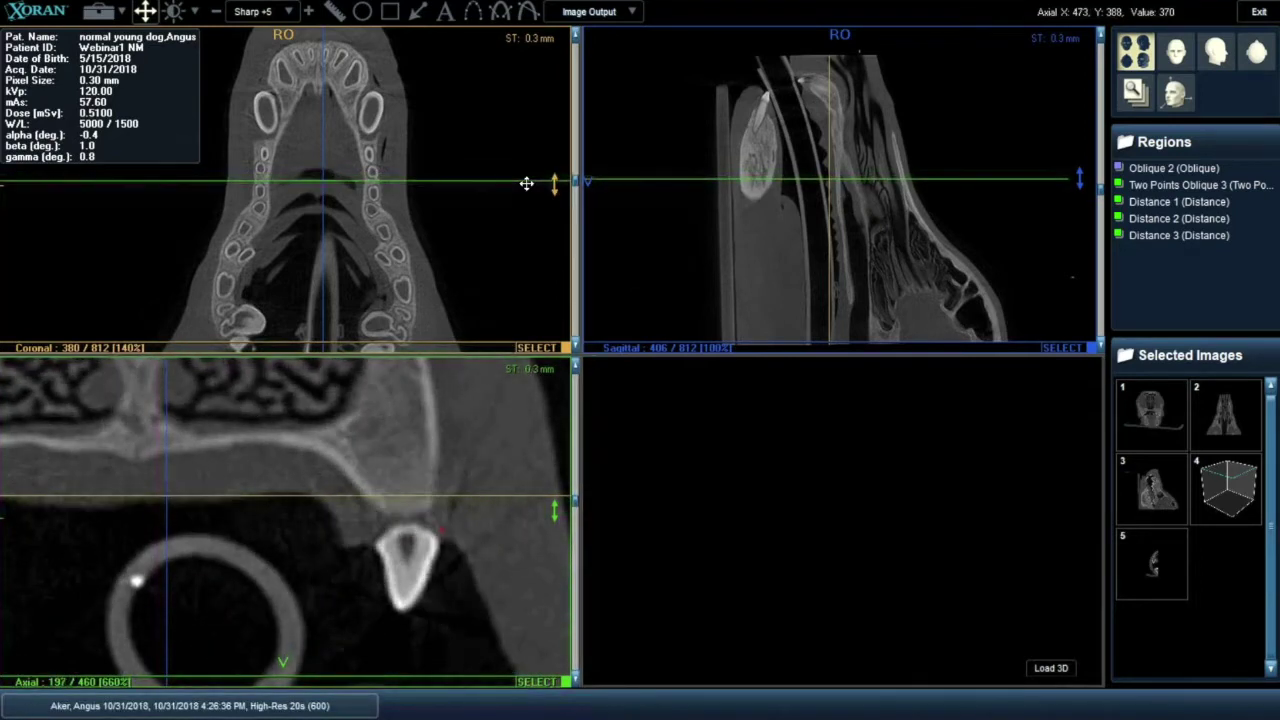
pyautogui.scroll(-6, 526, 183)
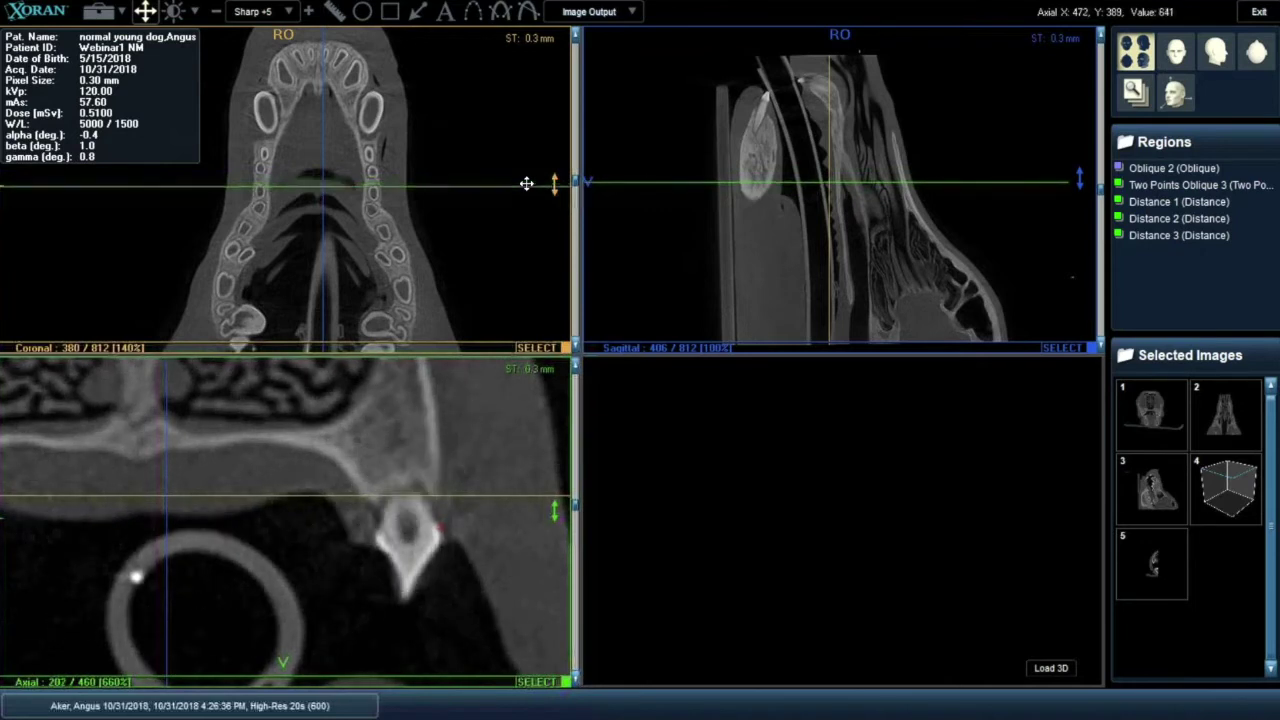
pyautogui.scroll(-6, 526, 183)
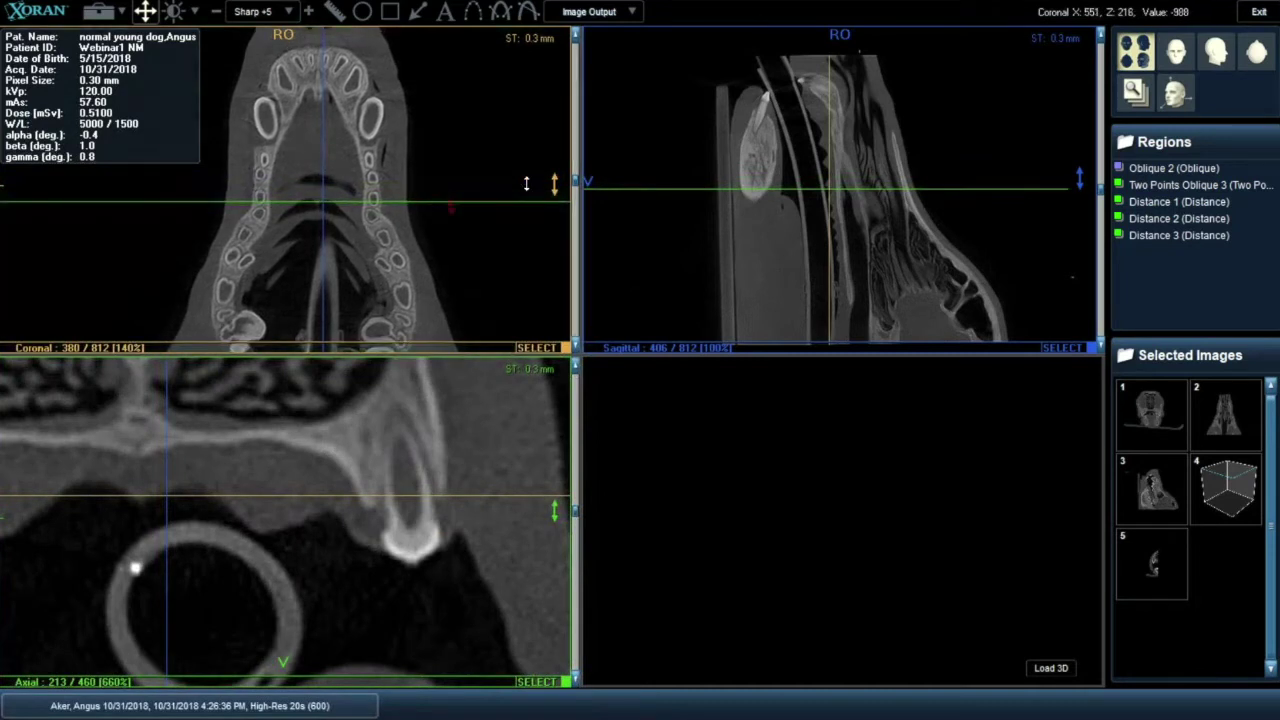
pyautogui.scroll(-20, 526, 183)
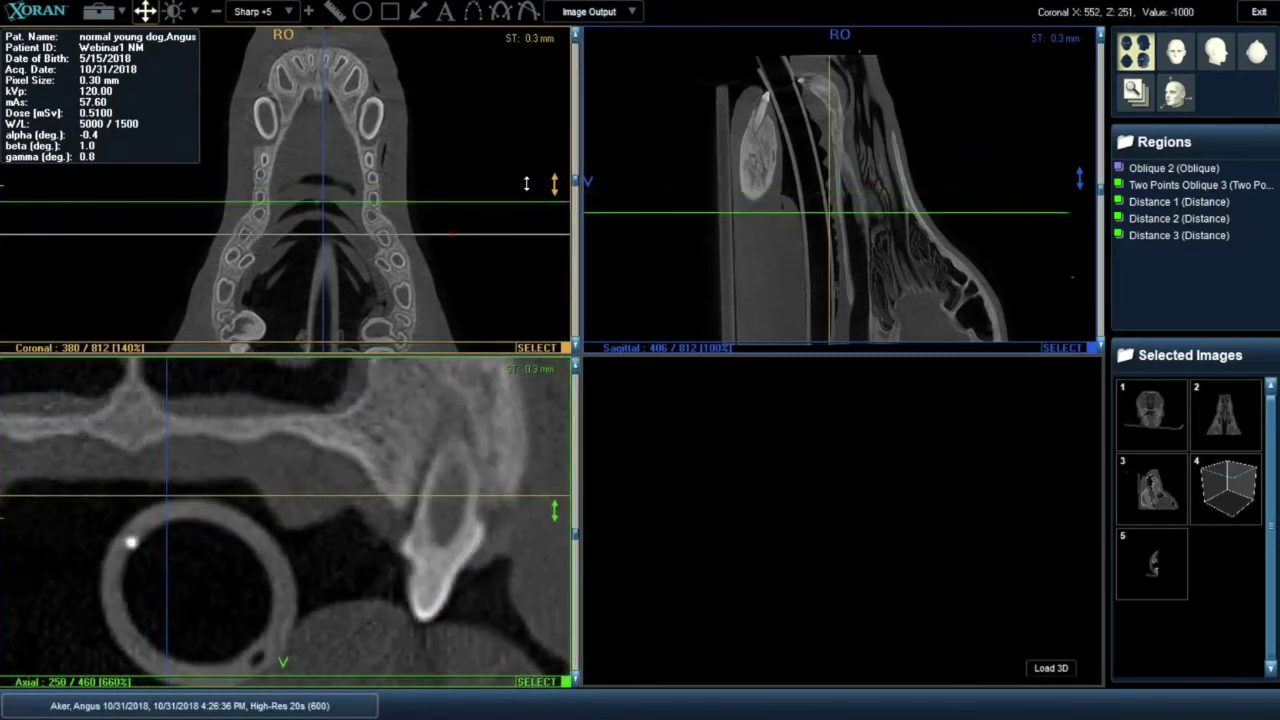
pyautogui.scroll(2, 526, 183)
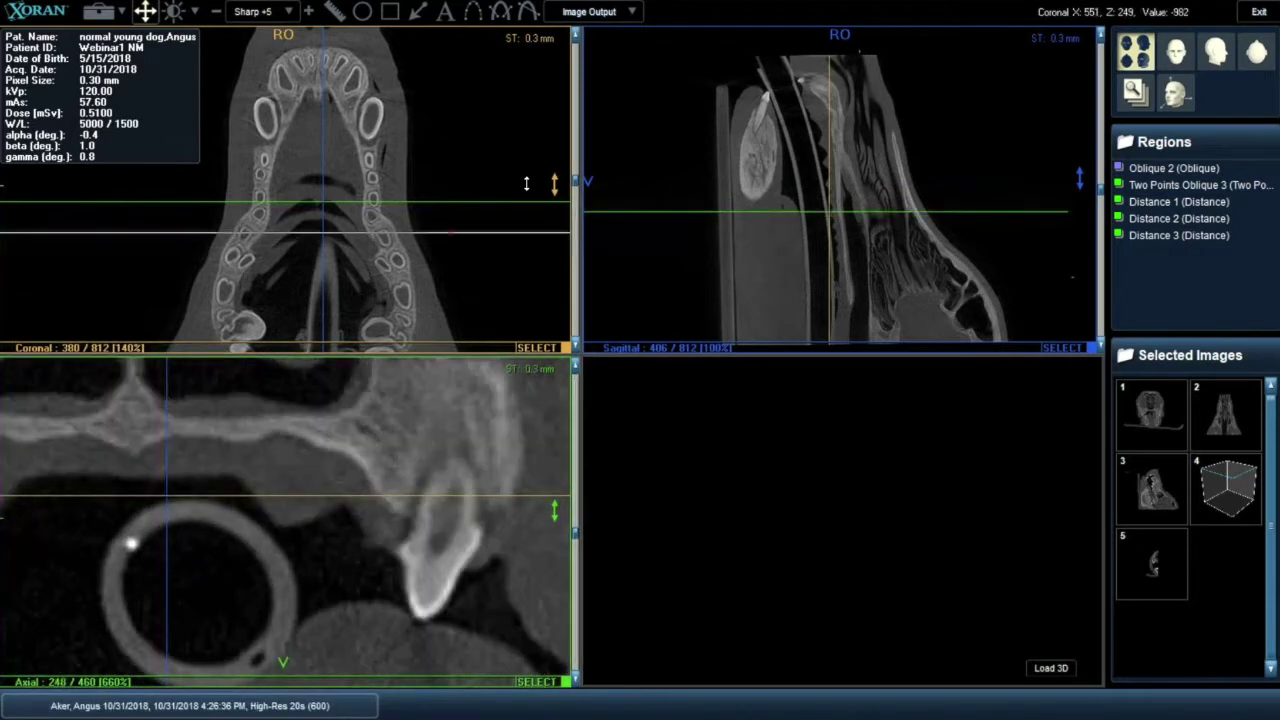
pyautogui.scroll(-5, 526, 183)
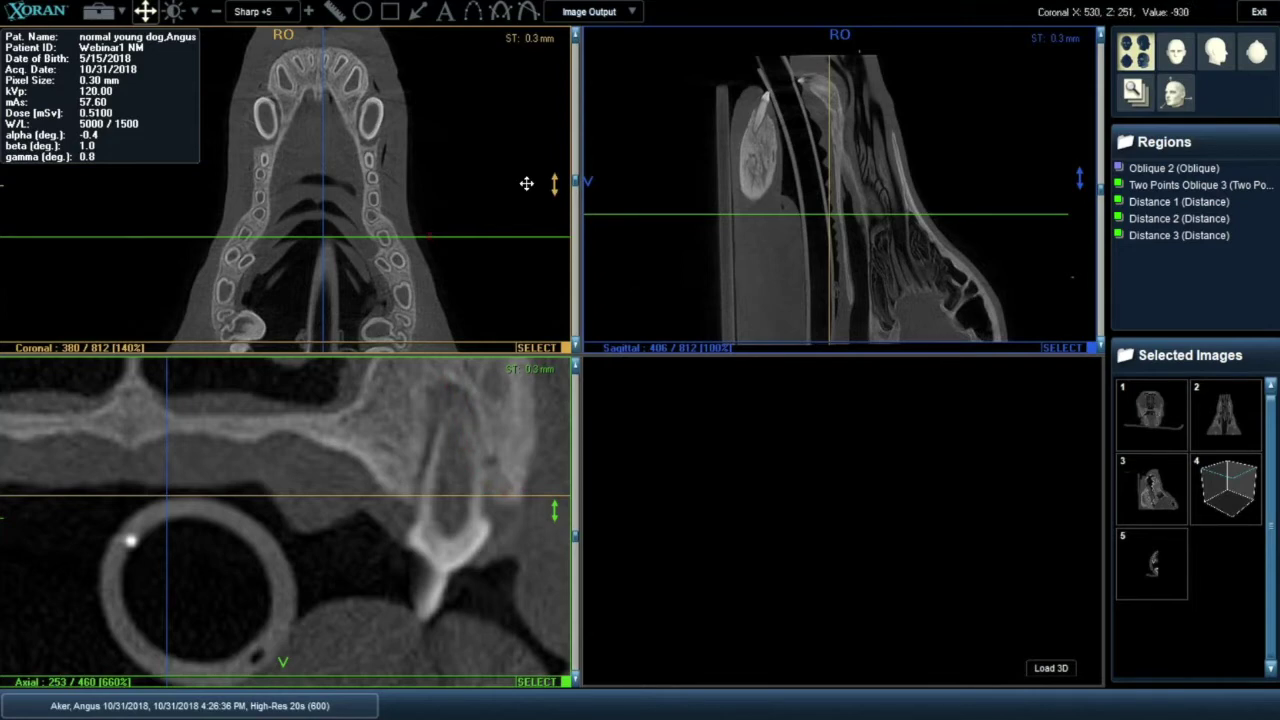
pyautogui.moveTo(434, 237); pyautogui.dragTo(433, 119)
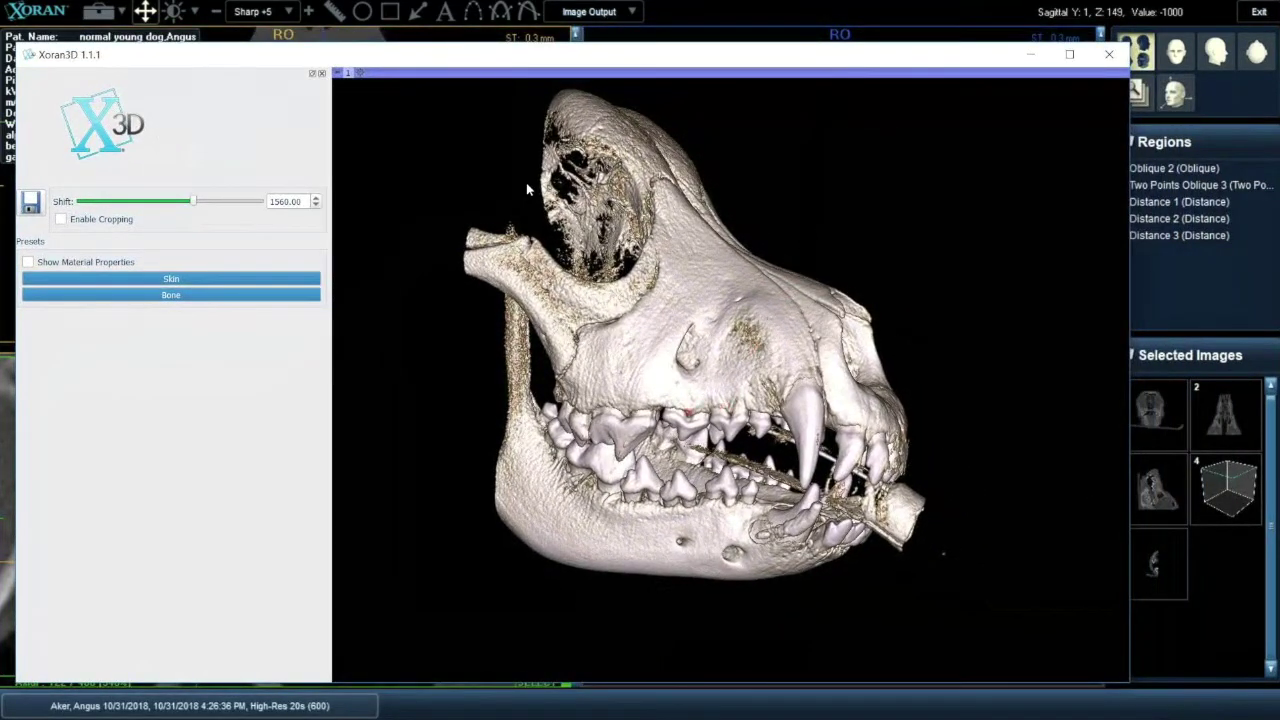
# Show the upper premolars close up in the 3D skull rendering with the Shift raised to 2060.
pyautogui.scroll(3, 528, 189)
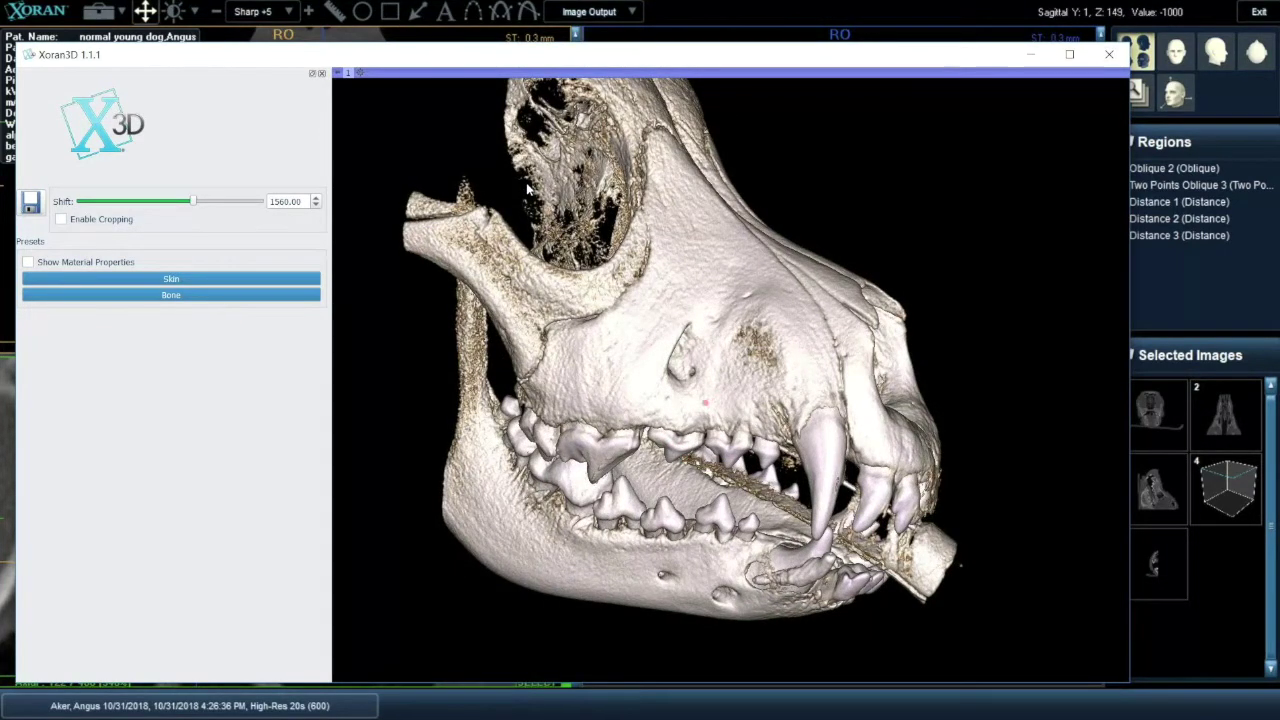
pyautogui.scroll(2, 528, 188)
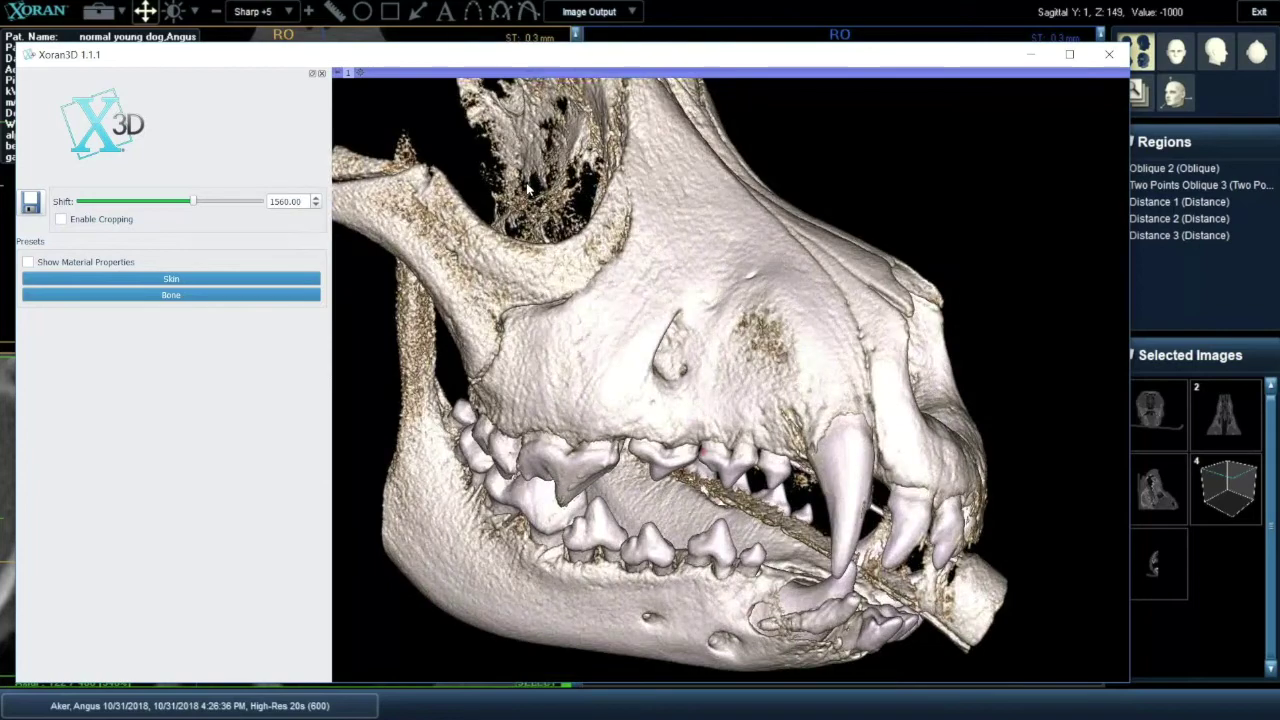
pyautogui.scroll(2, 528, 188)
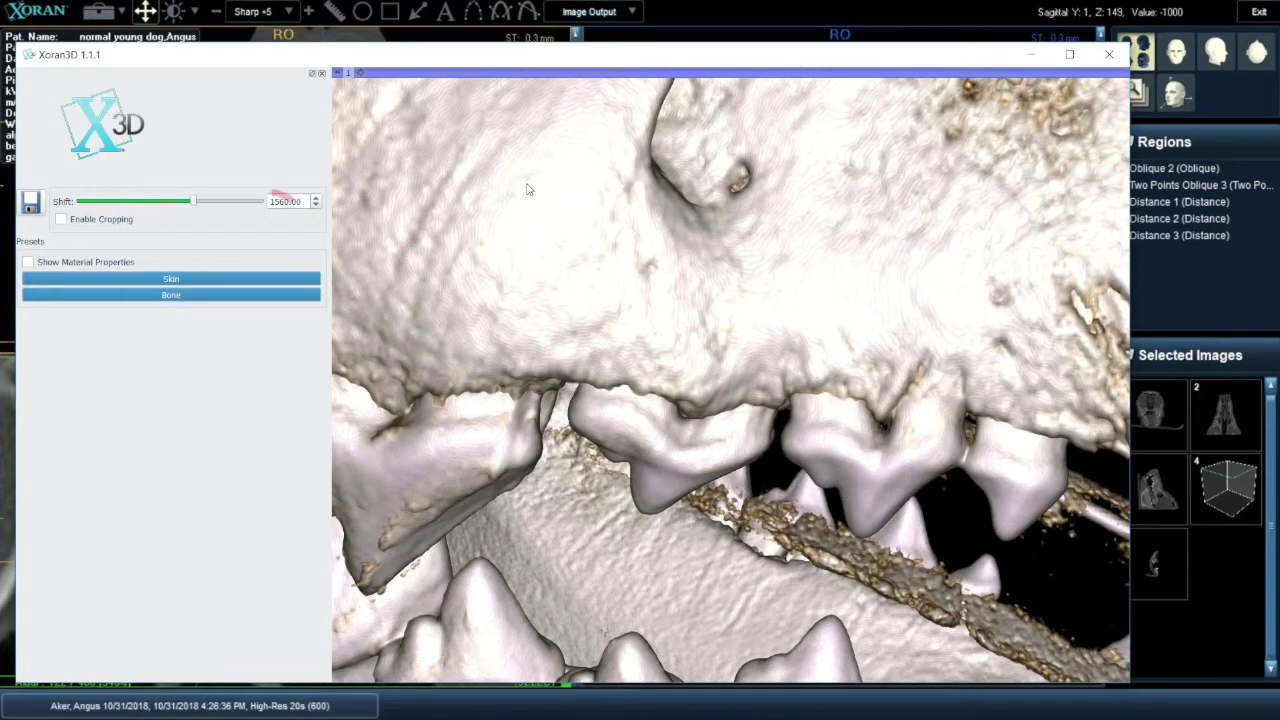
pyautogui.moveTo(194, 201); pyautogui.dragTo(198, 201)
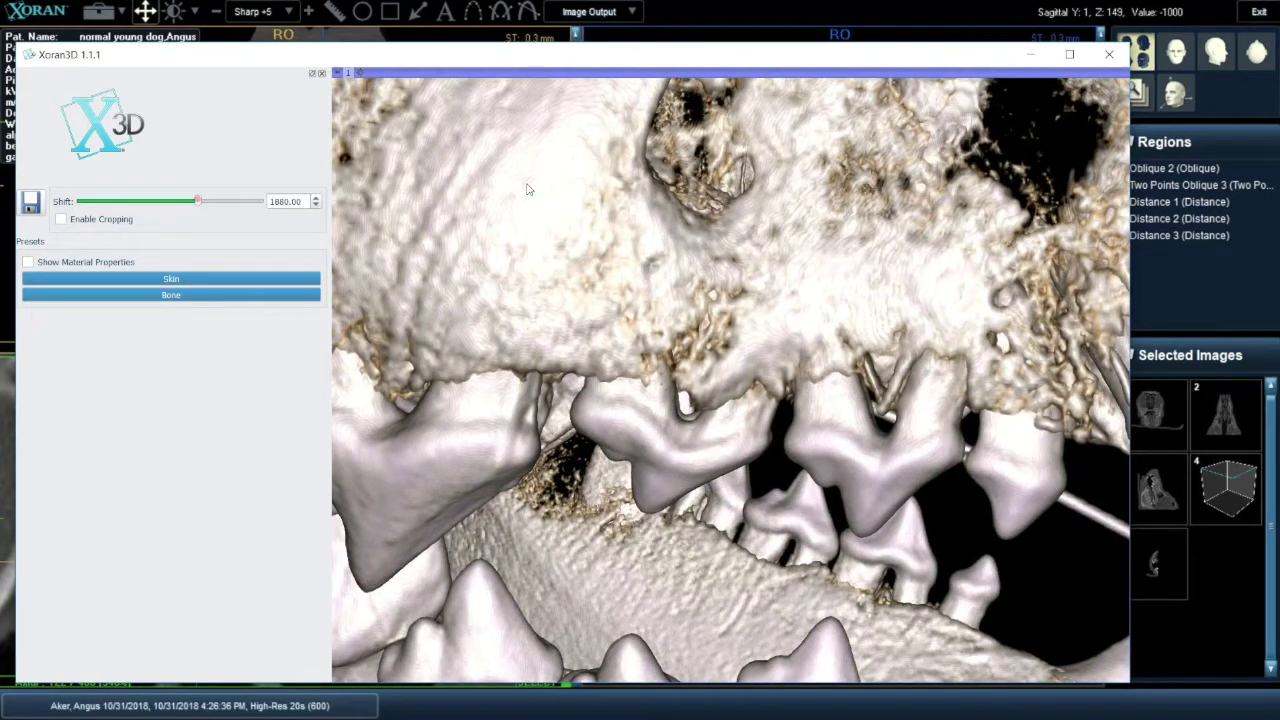
pyautogui.moveTo(198, 201); pyautogui.dragTo(200, 201)
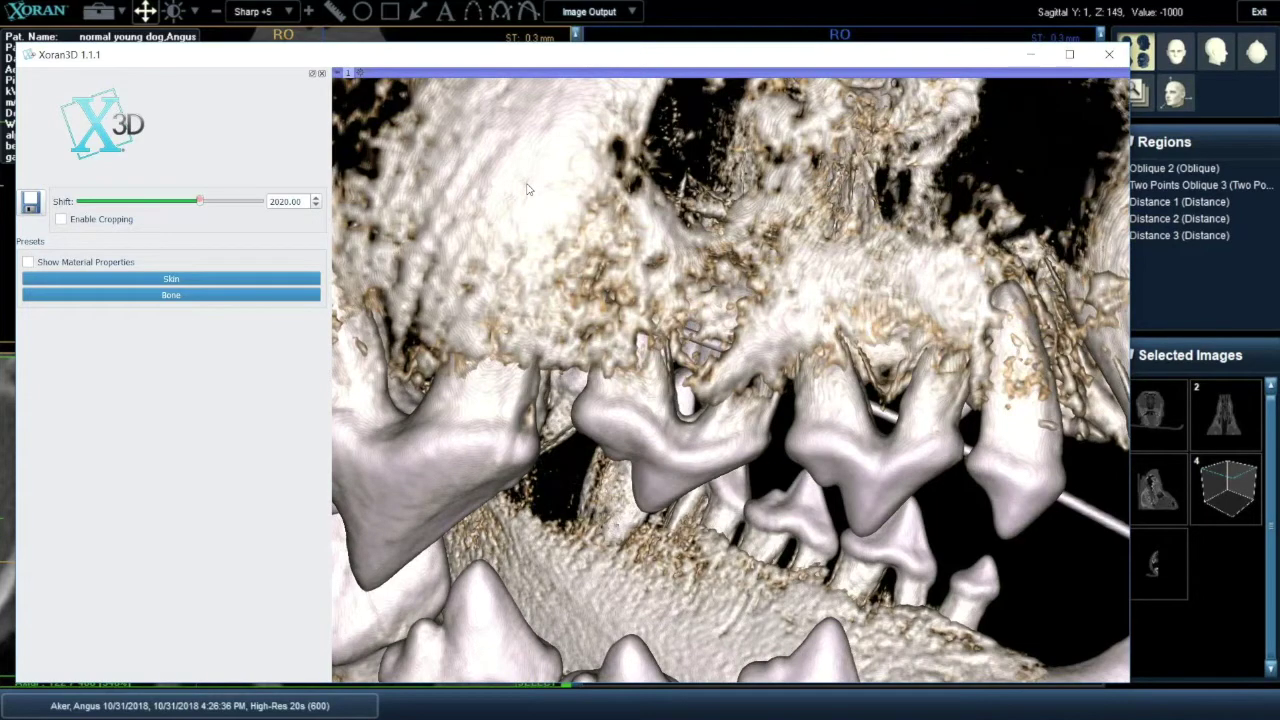
pyautogui.moveTo(201, 201); pyautogui.dragTo(197, 201)
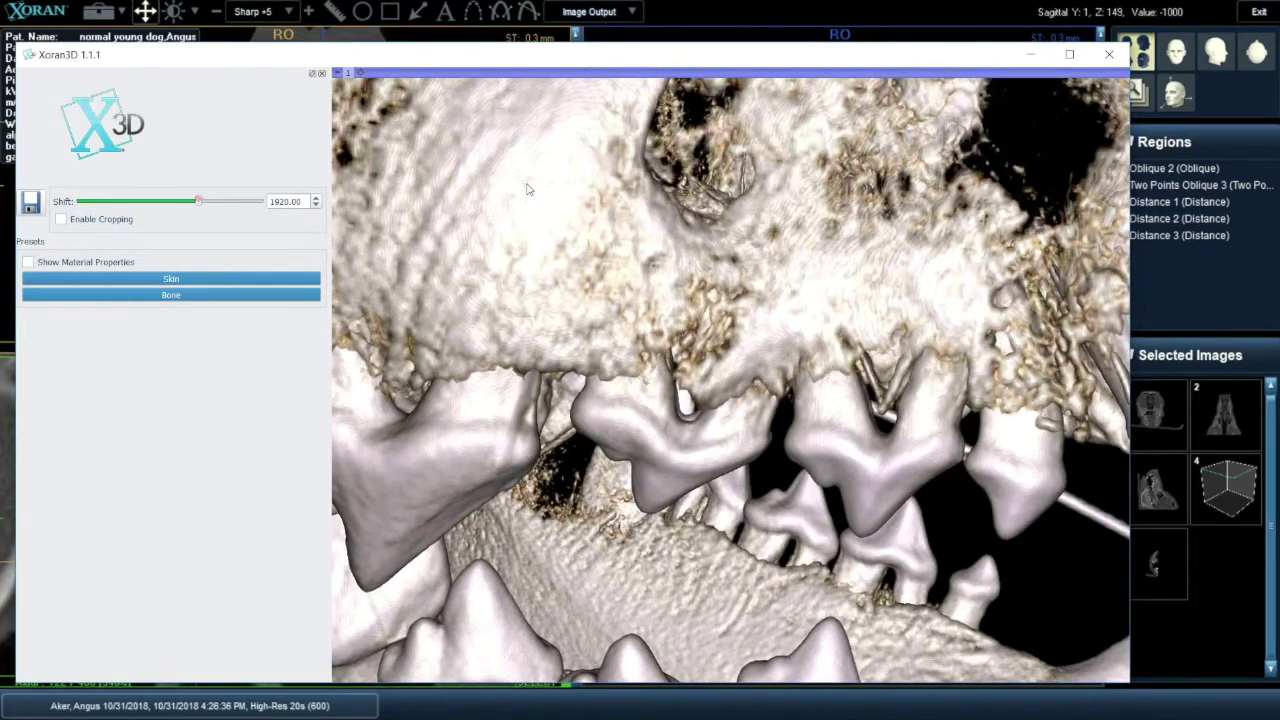
pyautogui.moveTo(200, 201); pyautogui.dragTo(201, 201)
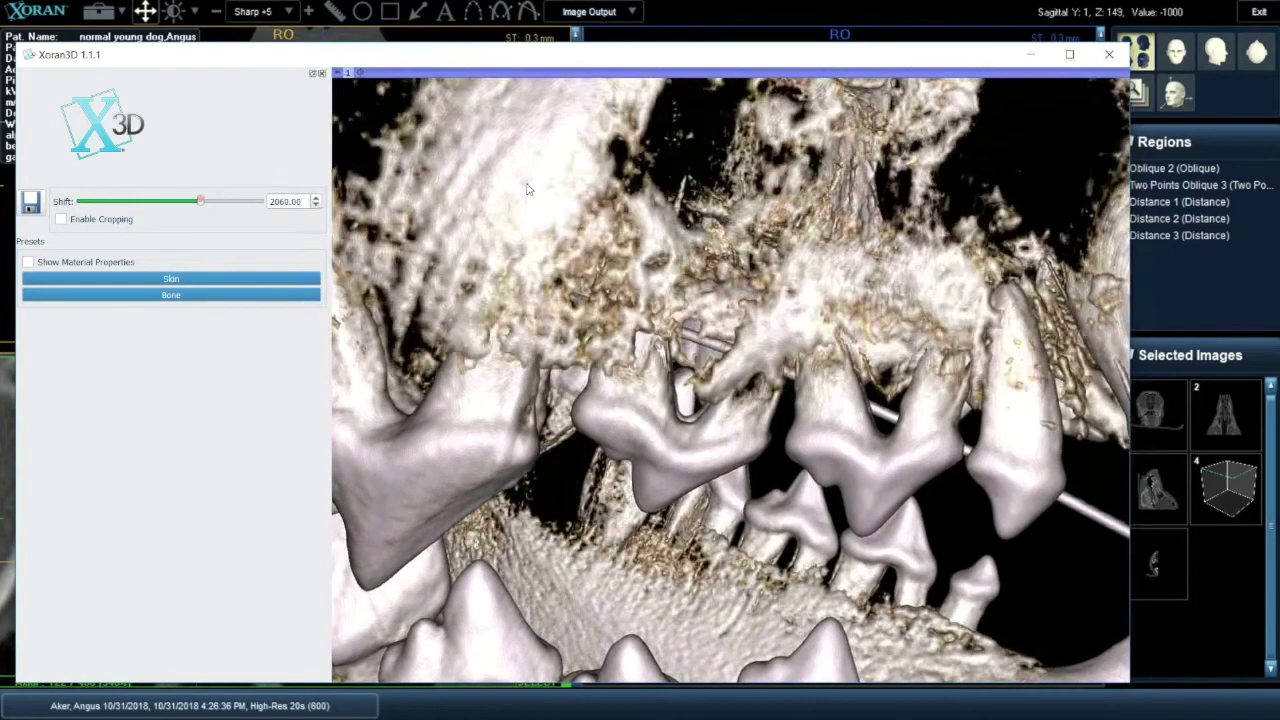
# Lower the 3D rendering's Shift to 1840 to bring back more of the bone around the premolar roots.
pyautogui.press('Left')
pyautogui.press('Left')
pyautogui.press('Left')
pyautogui.press('Left')
pyautogui.press('Left')
pyautogui.press('Left')
pyautogui.press('Left')
pyautogui.press('Left')
pyautogui.press('Left')
pyautogui.press('Left')
pyautogui.press('Left')
pyautogui.press('Left')
pyautogui.press('Left')
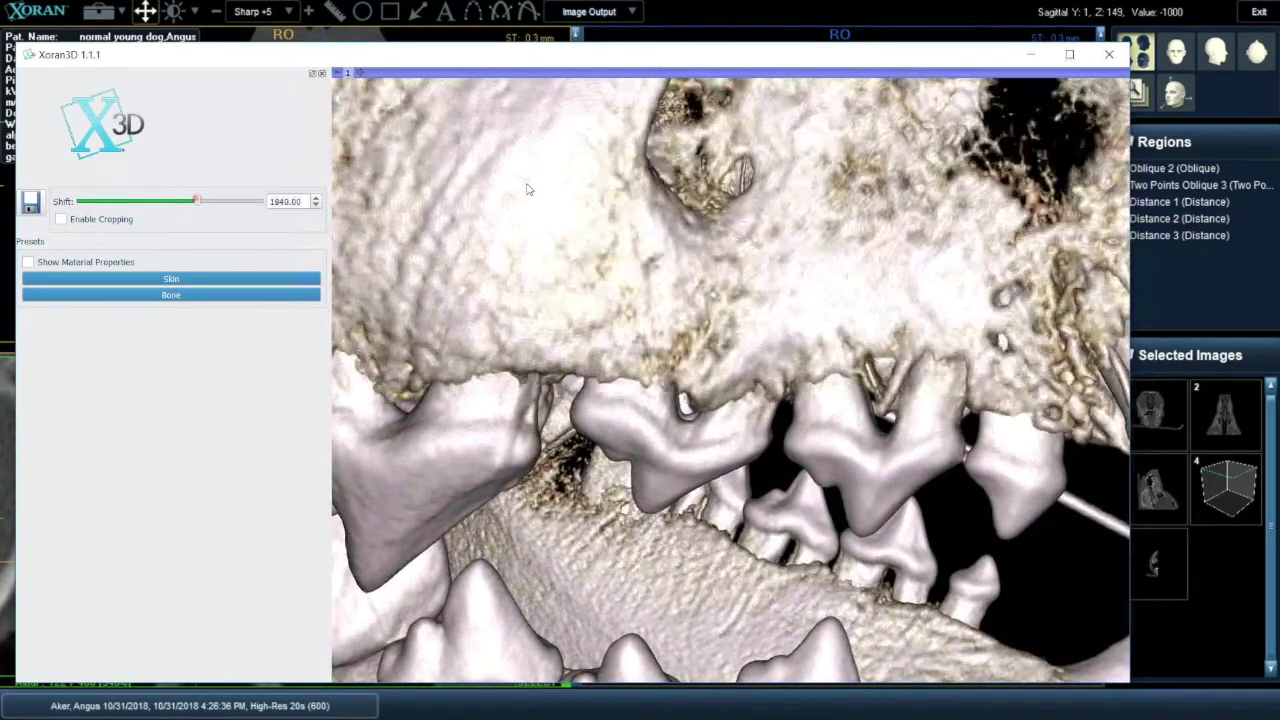
# Raise the 3D rendering's Shift to 2160 to strip away the bone covering the premolar roots.
pyautogui.press('Right')
pyautogui.press('Right')
pyautogui.press('Right')
pyautogui.press('Right')
pyautogui.press('Right')
pyautogui.press('Right')
pyautogui.press('Right')
pyautogui.press('Right')
pyautogui.press('Right')
pyautogui.press('Right')
pyautogui.press('Right')
pyautogui.press('Right')
pyautogui.press('Right')
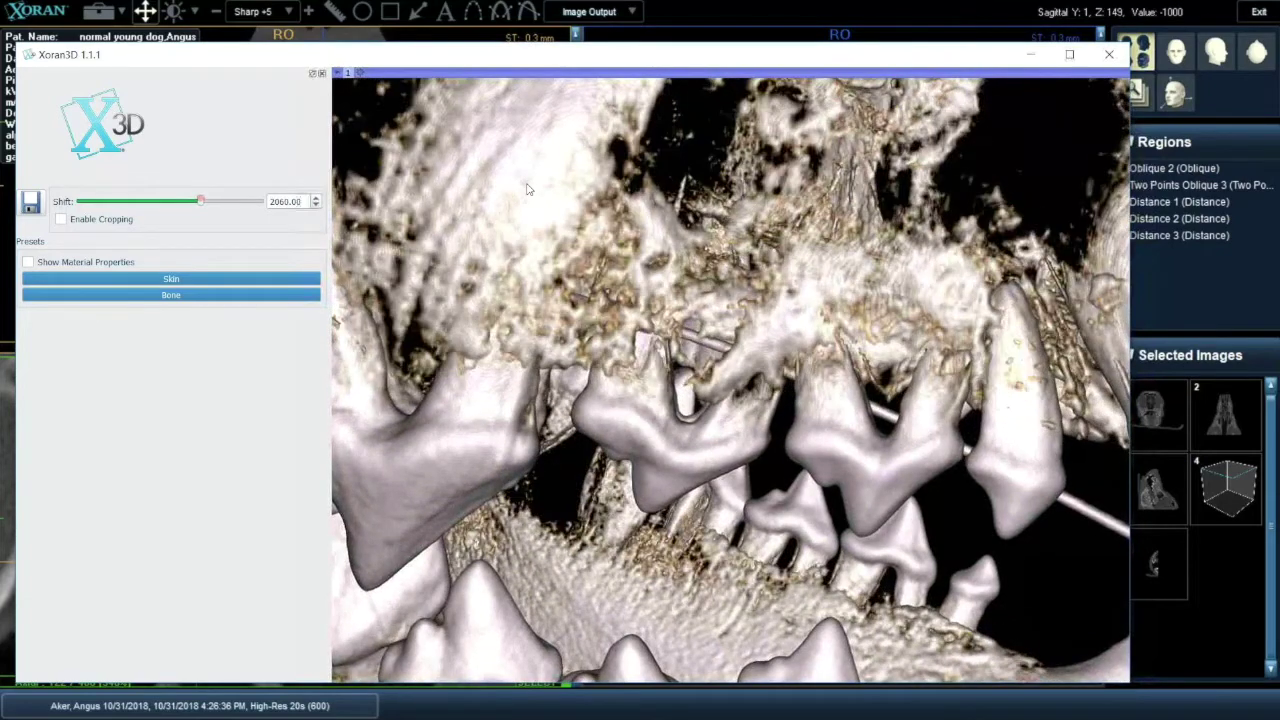
pyautogui.press('Right')
pyautogui.press('Right')
pyautogui.press('Right')
pyautogui.press('Right')
pyautogui.press('Right')
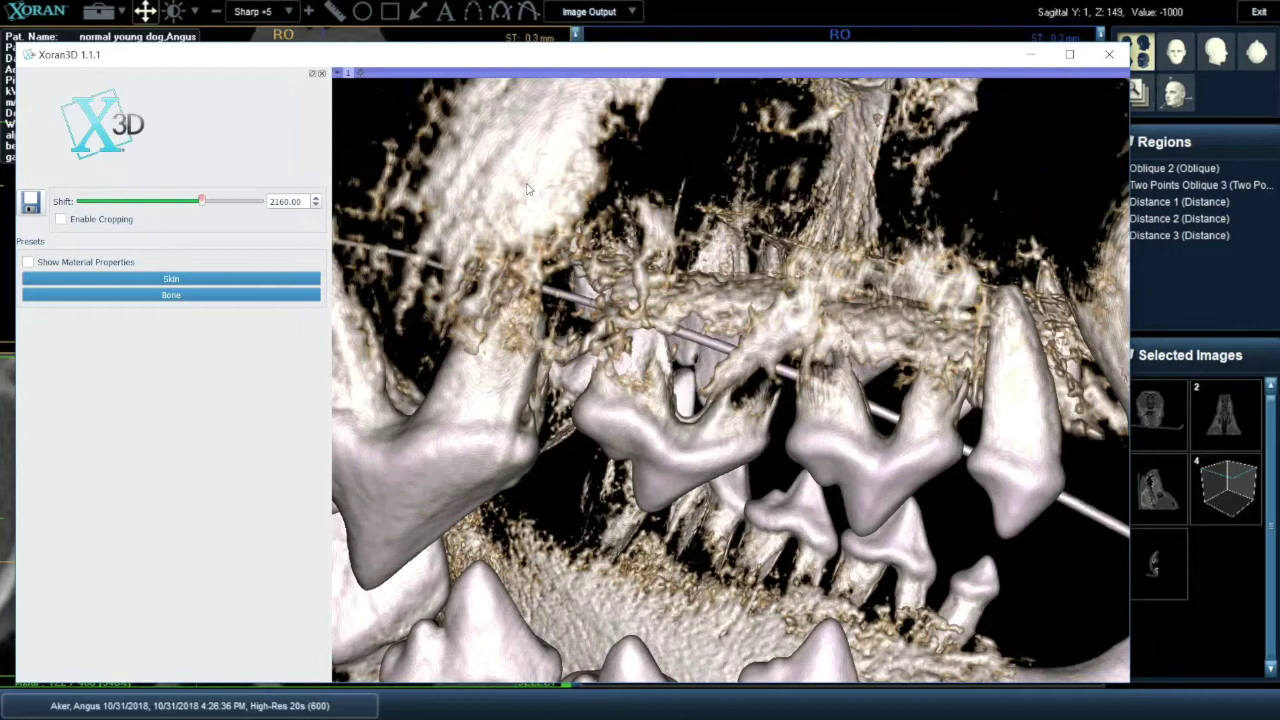
# Lower the 3D rendering's Shift to 1300 to cover the upper premolar roots with bone again.
pyautogui.press('Left')
pyautogui.press('Left')
pyautogui.press('Left')
pyautogui.press('Left')
pyautogui.press('Left')
pyautogui.press('Left')
pyautogui.press('Left')
pyautogui.press('Left')
pyautogui.press('Left')
pyautogui.press('Left')
pyautogui.press('Left')
pyautogui.press('Left')
pyautogui.press('Left')
pyautogui.press('Left')
pyautogui.press('Left')
pyautogui.press('Left')
pyautogui.press('Left')
pyautogui.press('Left')
pyautogui.press('Left')
pyautogui.press('Left')
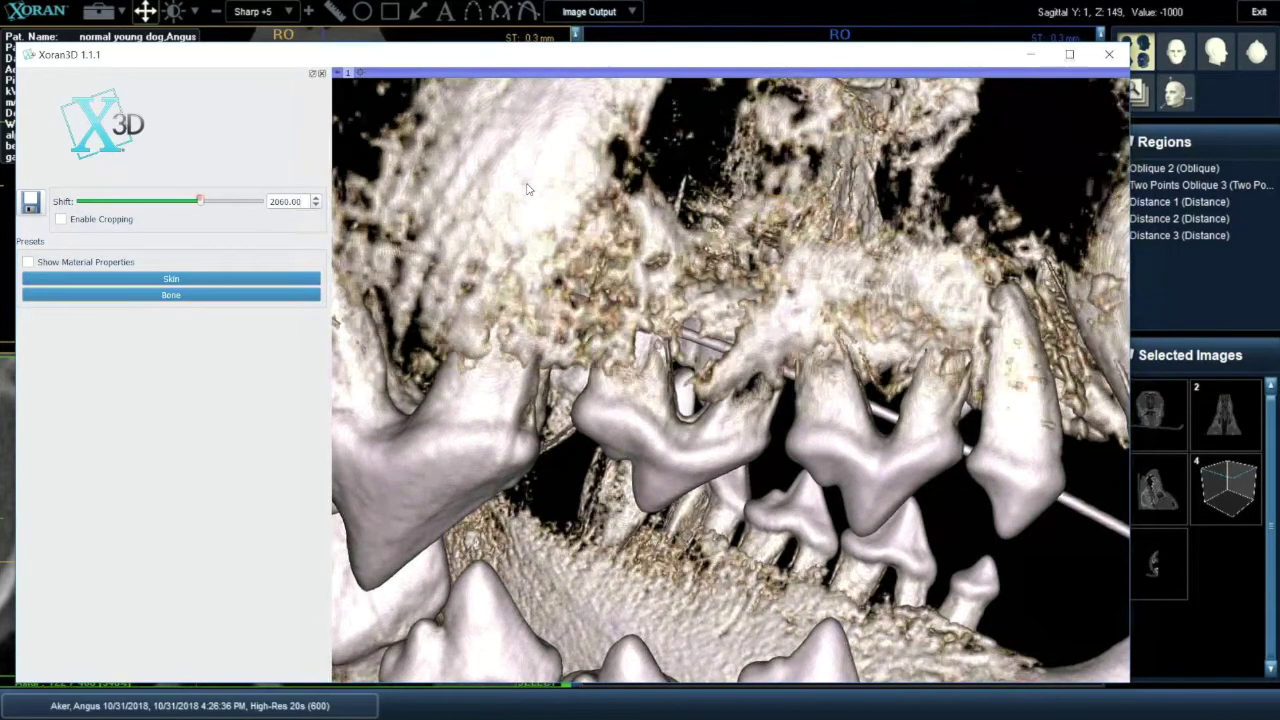
pyautogui.press('Left')
pyautogui.press('Left')
pyautogui.press('Left')
pyautogui.press('Left')
pyautogui.press('Left')
pyautogui.press('Left')
pyautogui.press('Left')
pyautogui.press('Left')
pyautogui.press('Left')
pyautogui.press('Left')
pyautogui.press('Left')
pyautogui.press('Left')
pyautogui.press('Left')
pyautogui.press('Left')
pyautogui.press('Left')
pyautogui.press('Left')
pyautogui.press('Left')
pyautogui.press('Left')
pyautogui.press('Left')
pyautogui.press('Left')
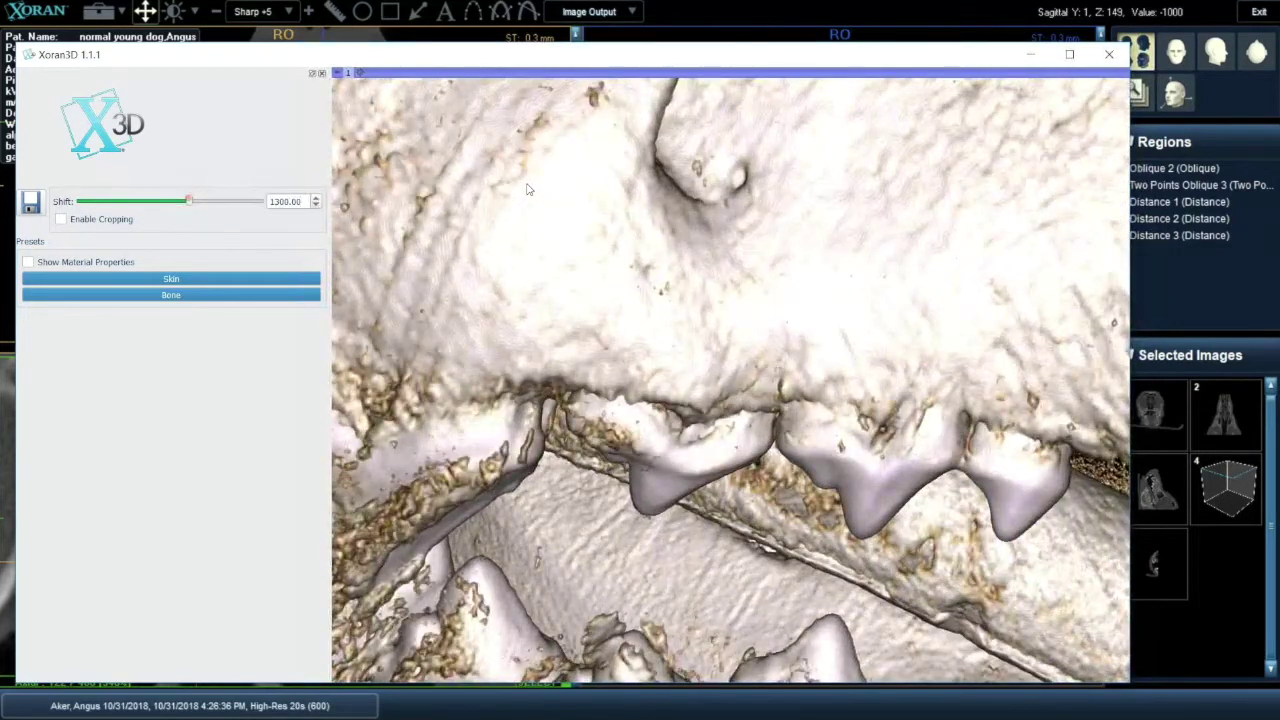
# Fine-tune the 3D rendering's Shift between 1300 and 1380, settling on 1340.
pyautogui.press('Right')
pyautogui.press('Right')
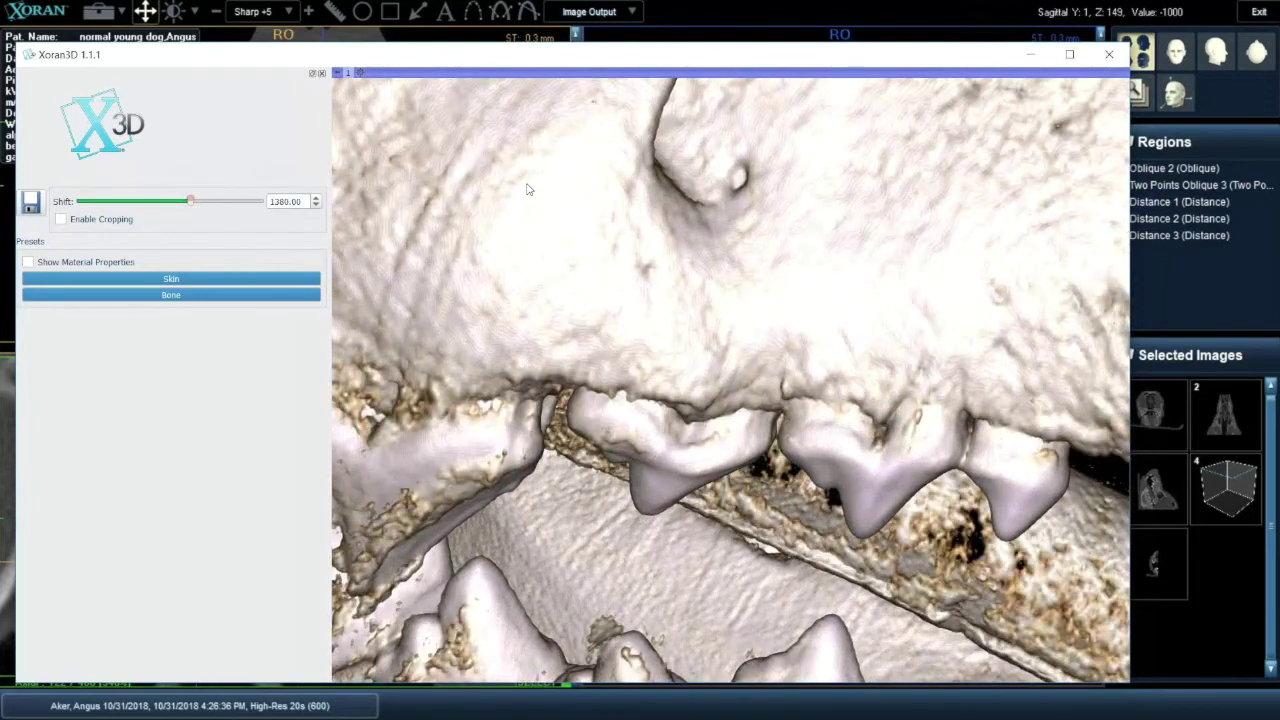
pyautogui.press('Left')
pyautogui.press('Left')
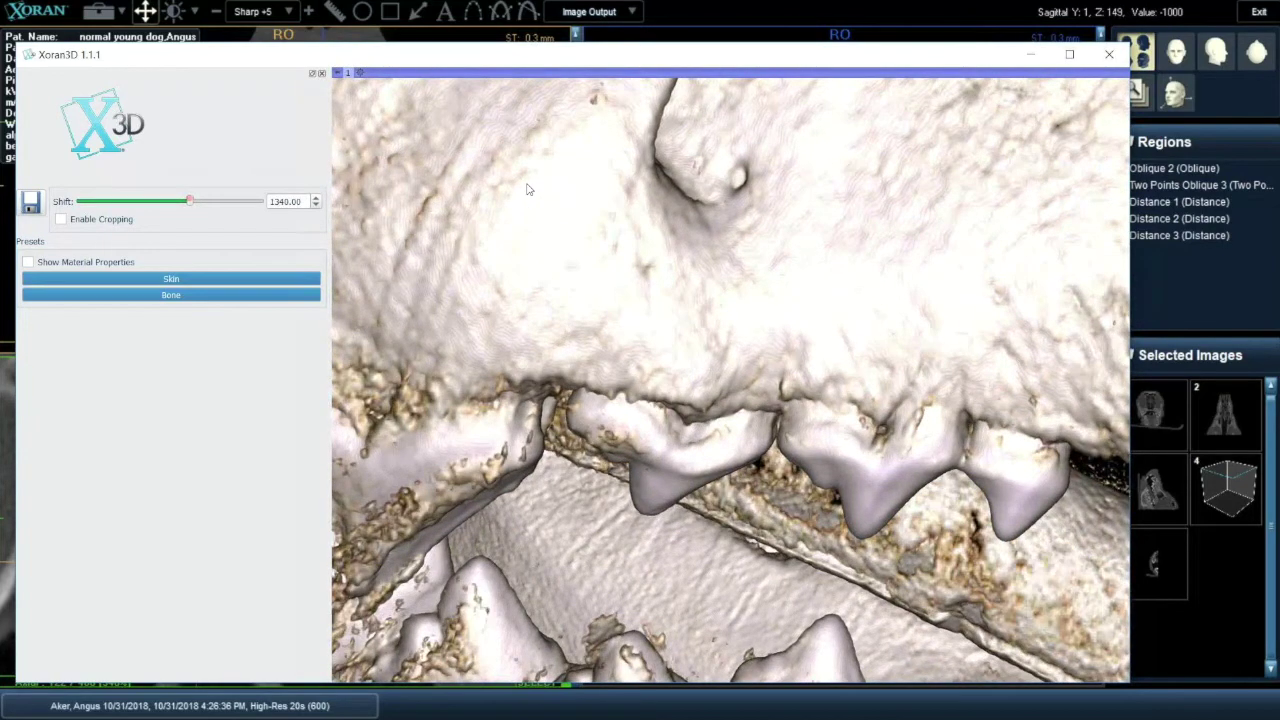
pyautogui.press('Left')
pyautogui.press('Left')
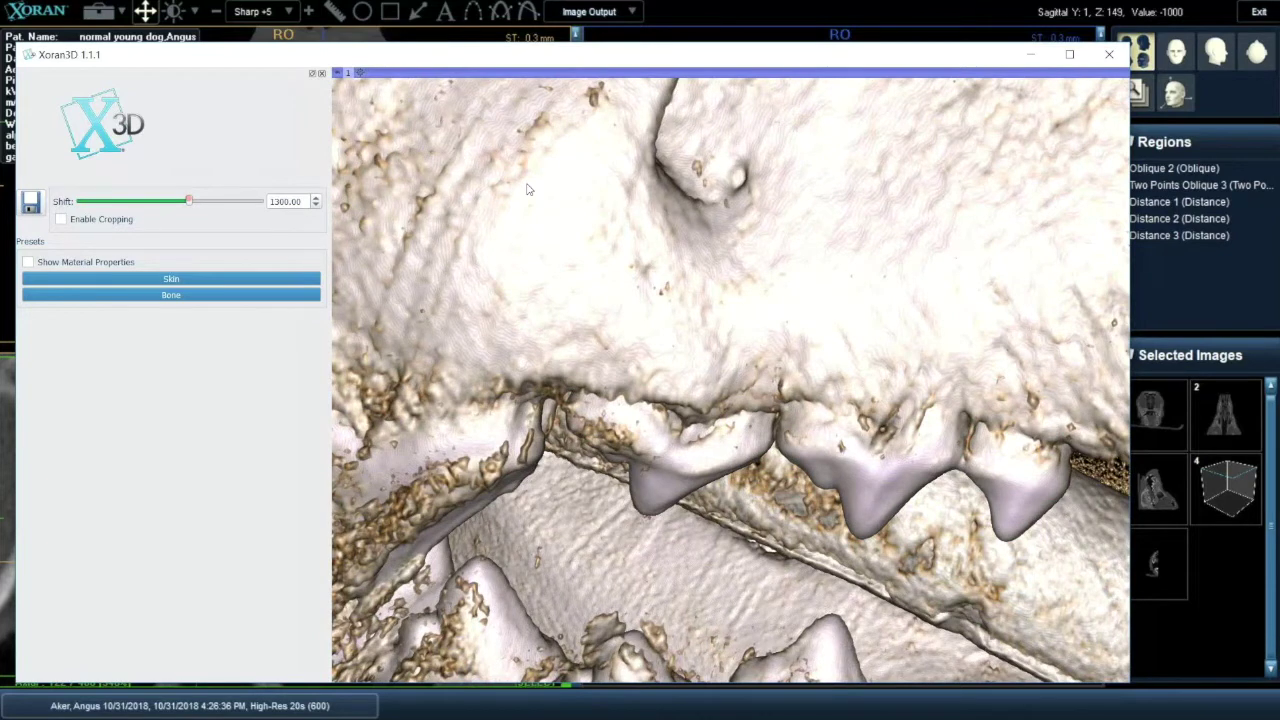
pyautogui.press('Right')
pyautogui.press('Right')
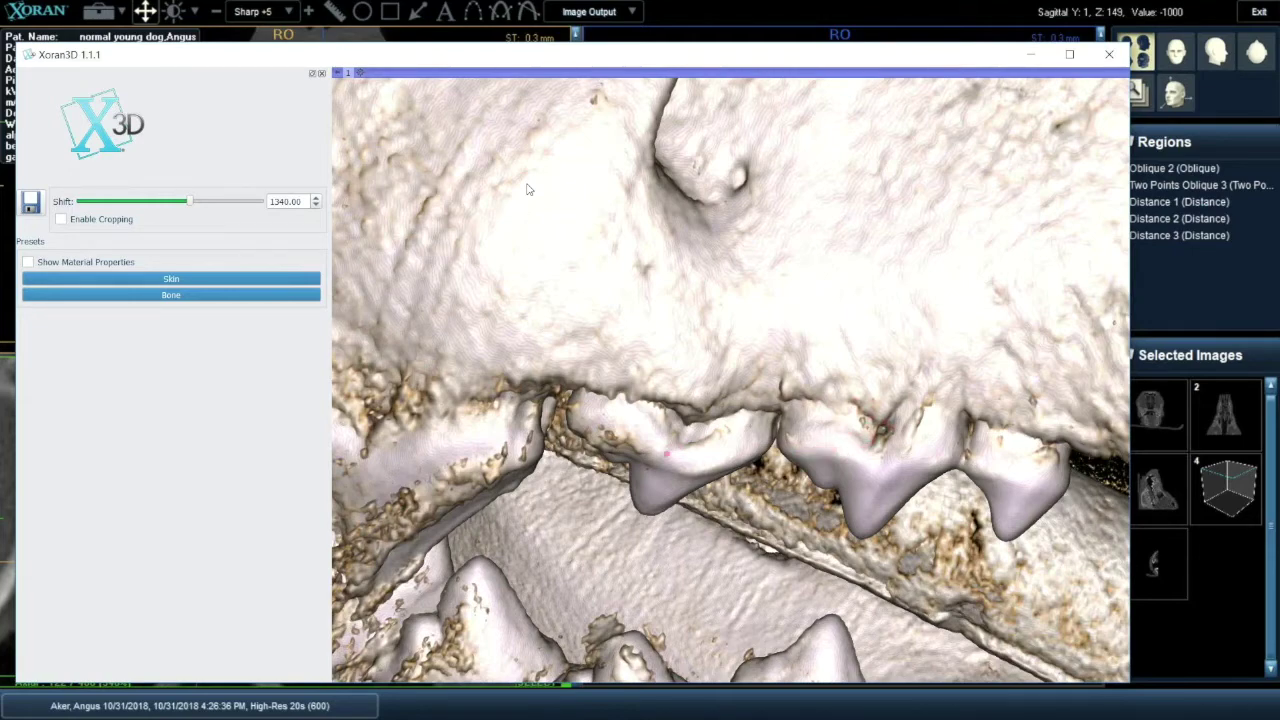
# Turn the 3D skull rendering and vary the magnification to examine the cheek teeth and canine from several angles.
pyautogui.moveTo(529, 189); pyautogui.dragTo(531, 188)
pyautogui.scroll(5, 529, 189)
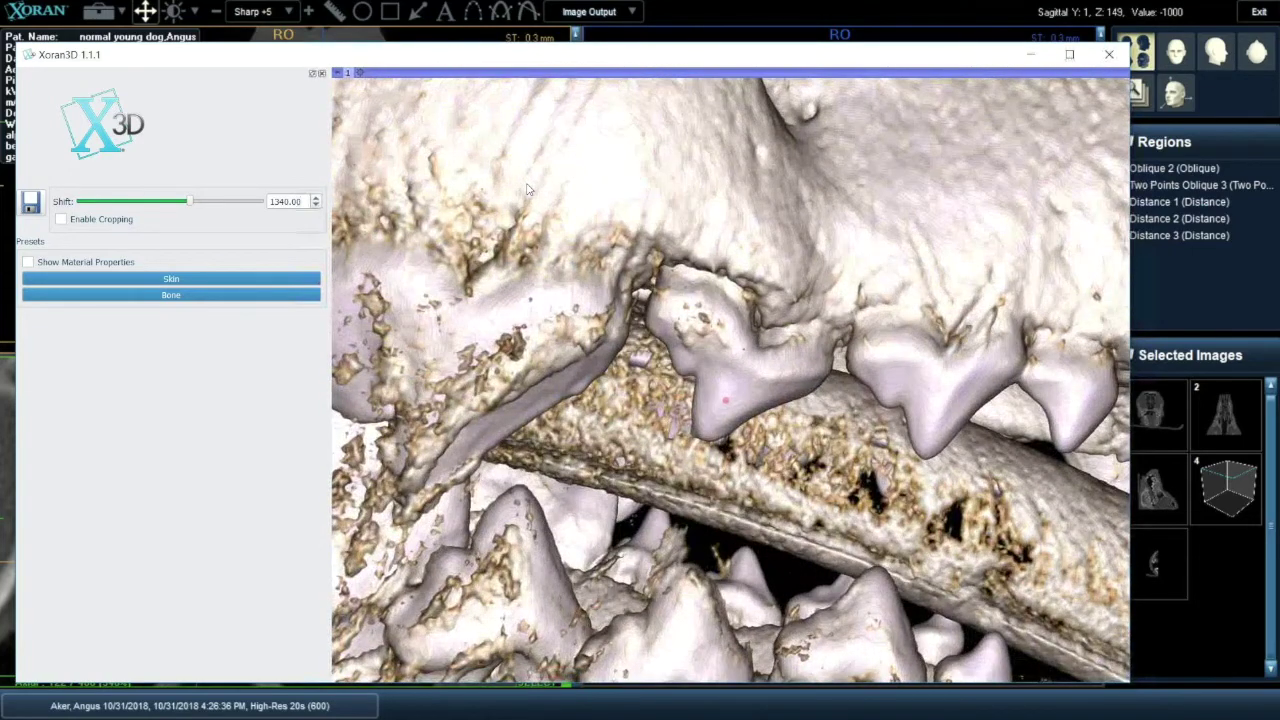
pyautogui.scroll(-4, 529, 189)
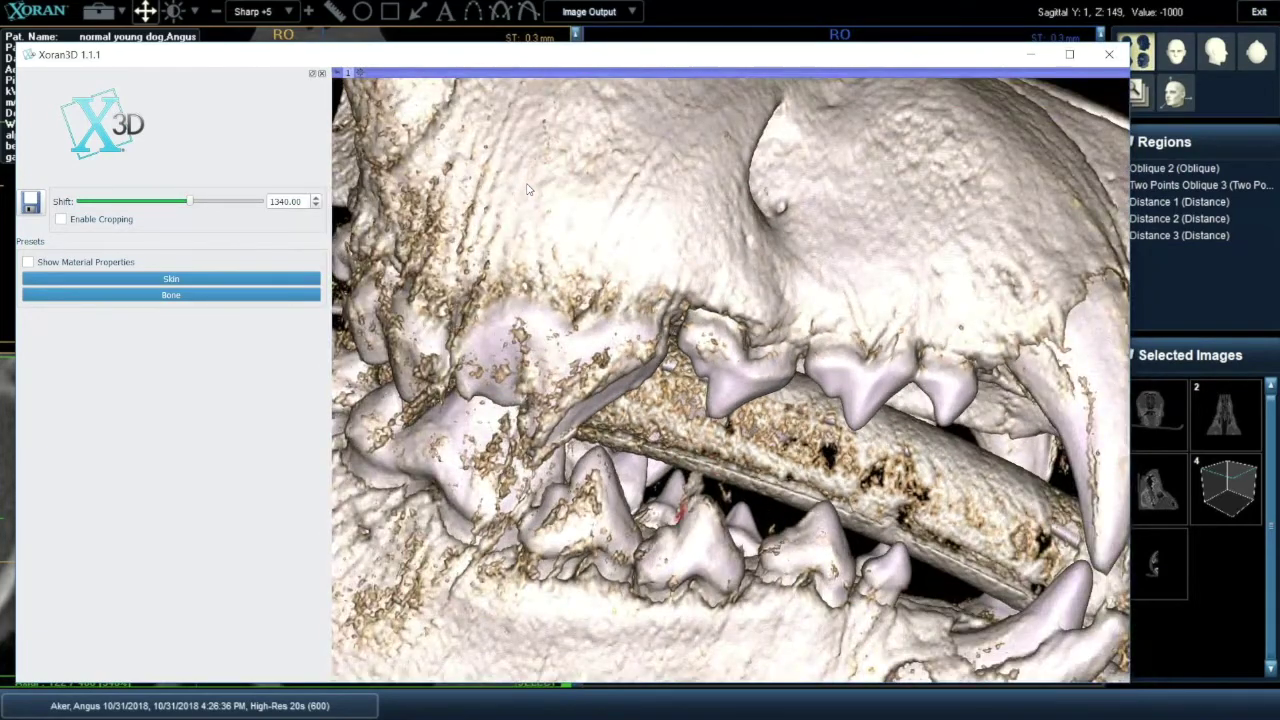
pyautogui.scroll(3, 529, 189)
pyautogui.scroll(3, 529, 189)
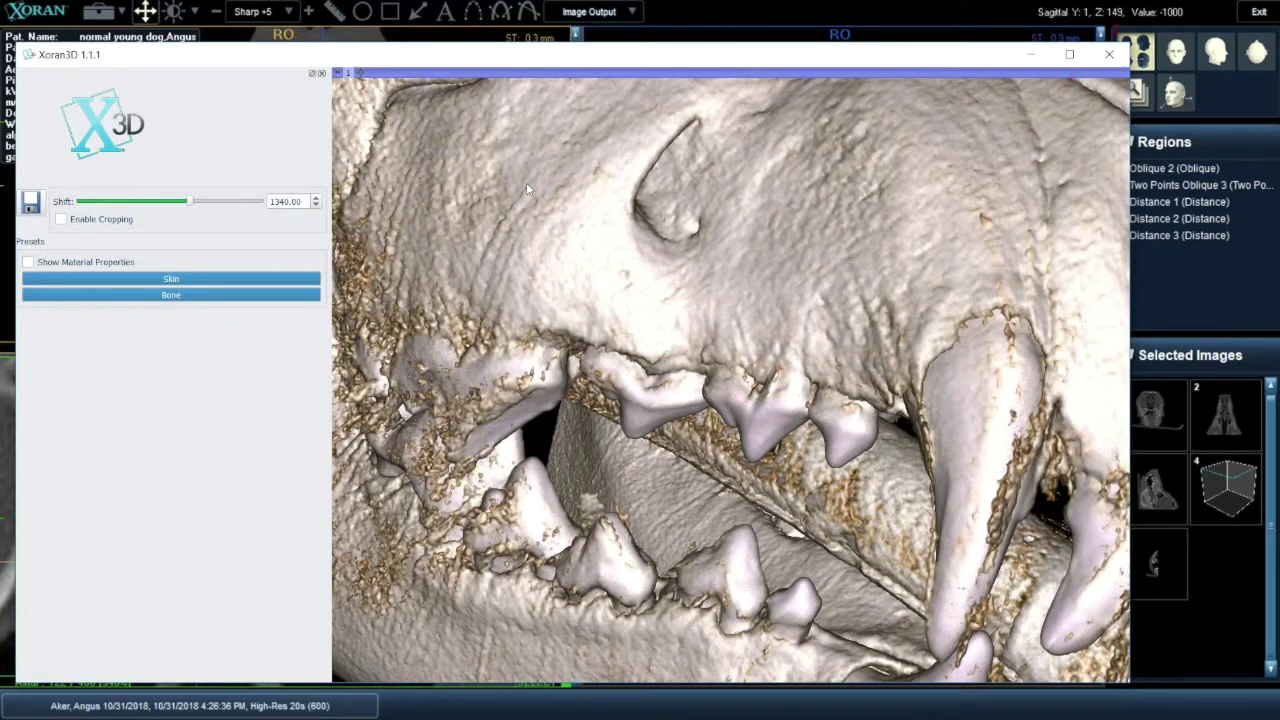
# Leave the current case and open the Bone Sharp 0.3 scan dated 10/31/19 from the patient database.
pyautogui.click(1109, 54)
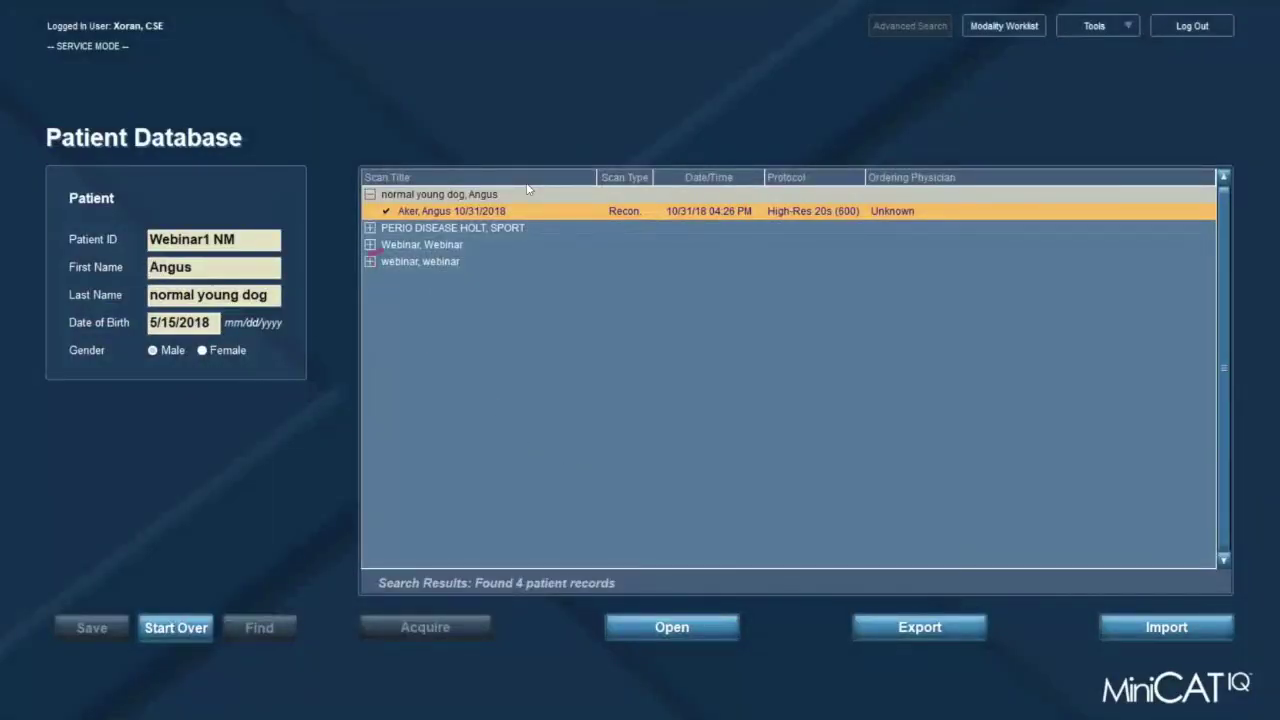
pyautogui.click(370, 228)
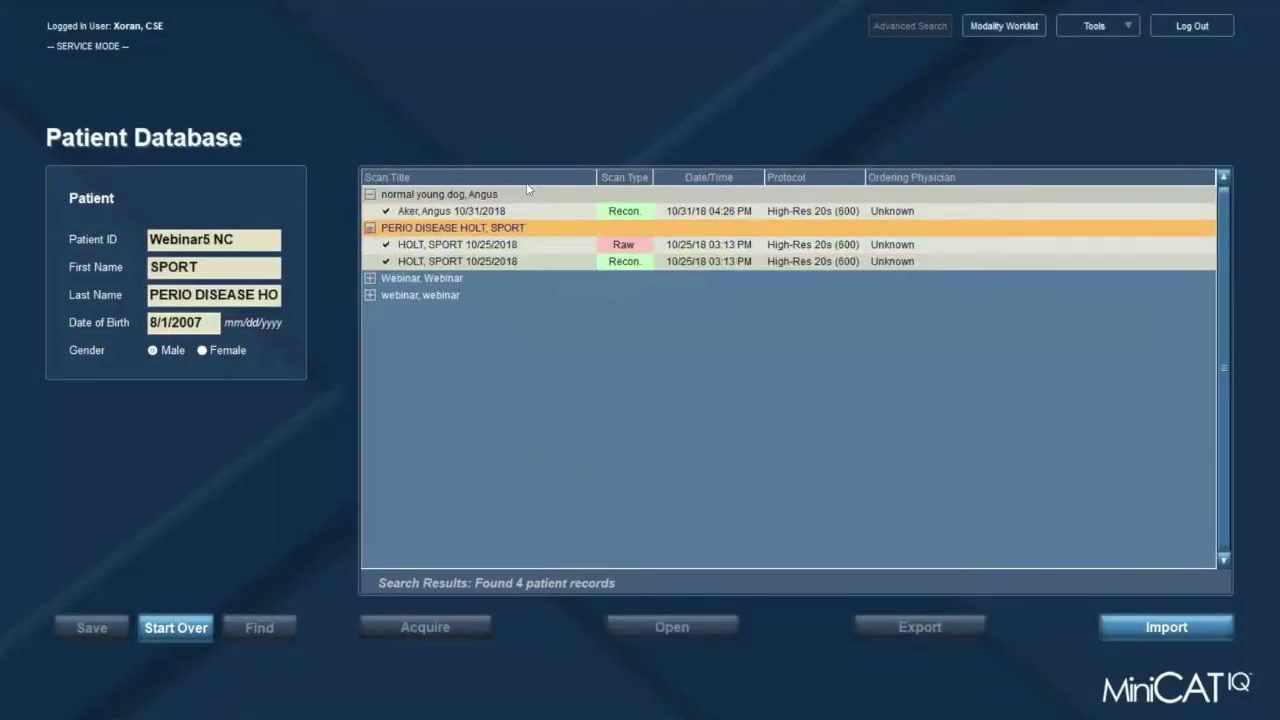
pyautogui.click(370, 278)
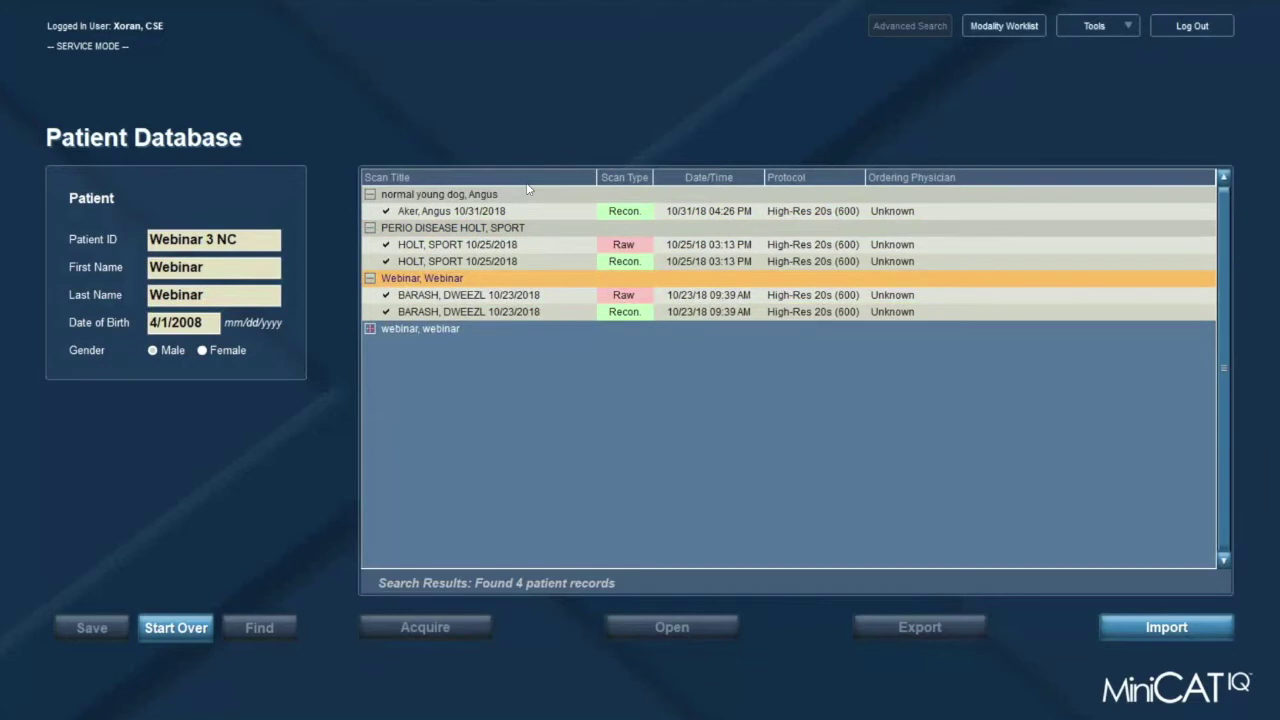
pyautogui.click(370, 328)
pyautogui.doubleClick(436, 345)
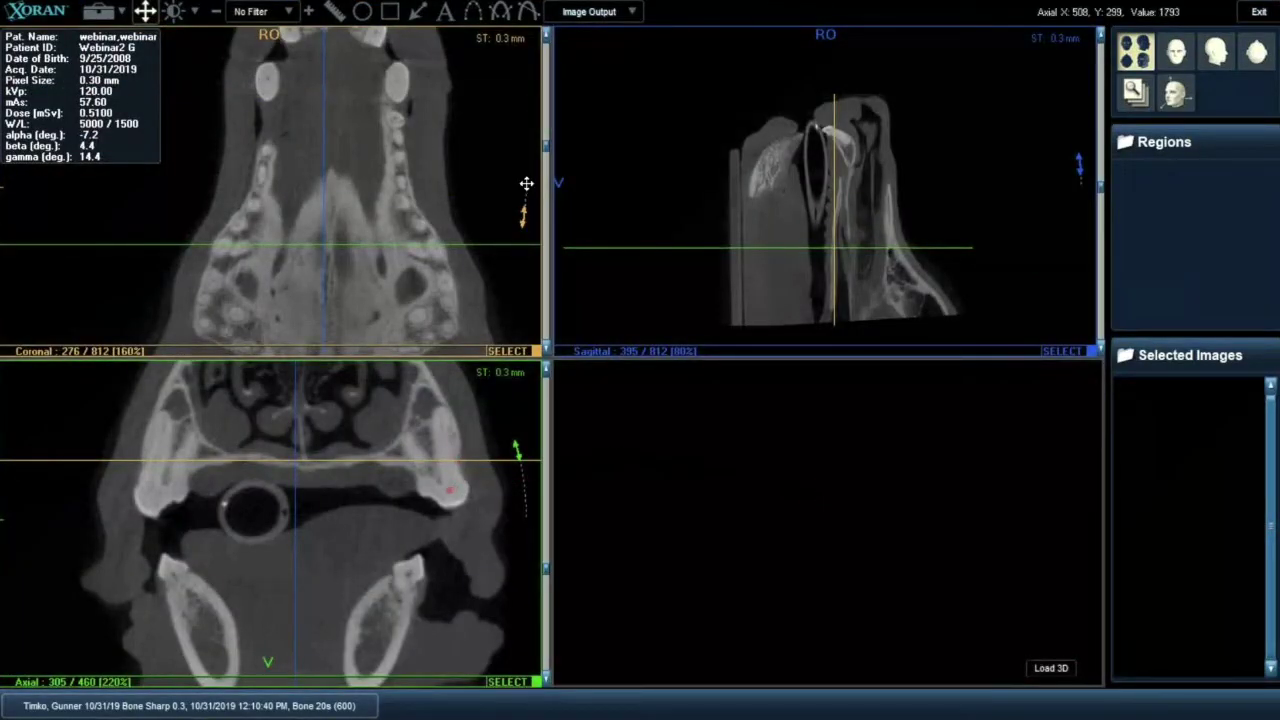
# Enlarge the right-hand upper cheek tooth on axial slice 305 to 560% and apply the Sharp +3 filter.
pyautogui.scroll(3, 450, 494)
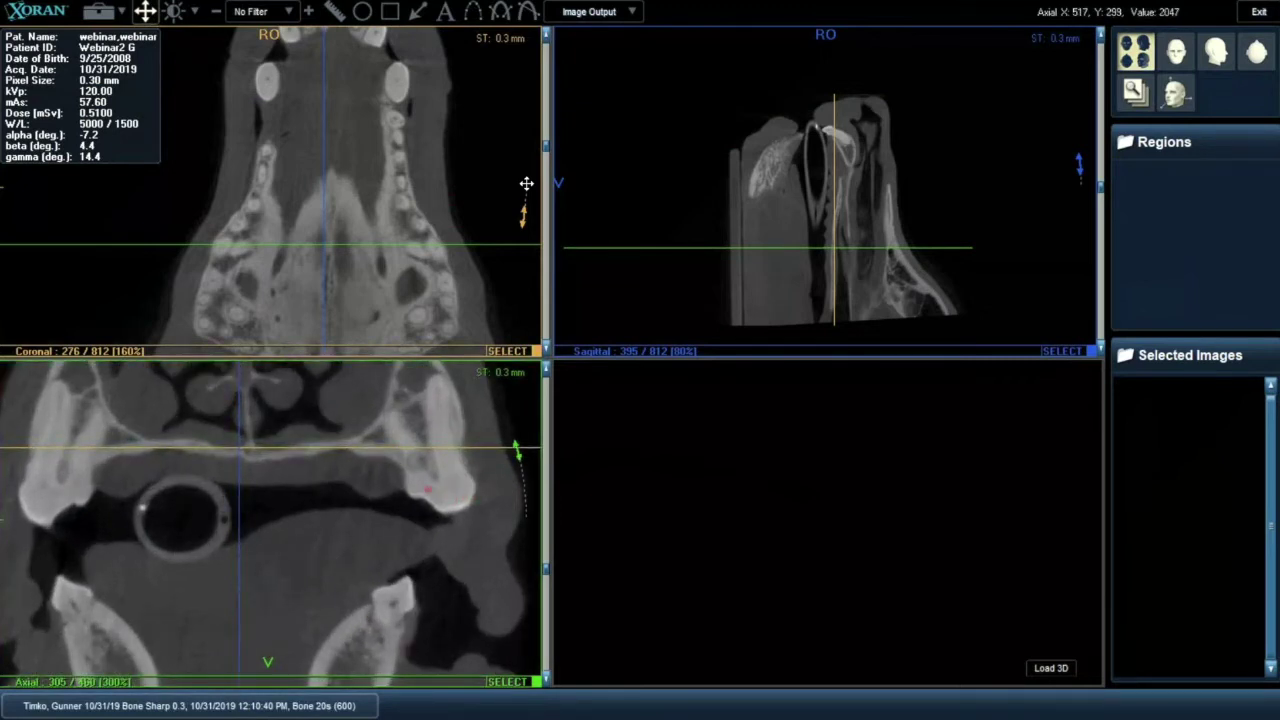
pyautogui.moveTo(431, 451)
pyautogui.mouseDown()
pyautogui.moveTo(435, 486)
pyautogui.moveTo(440, 452)
pyautogui.mouseUp()
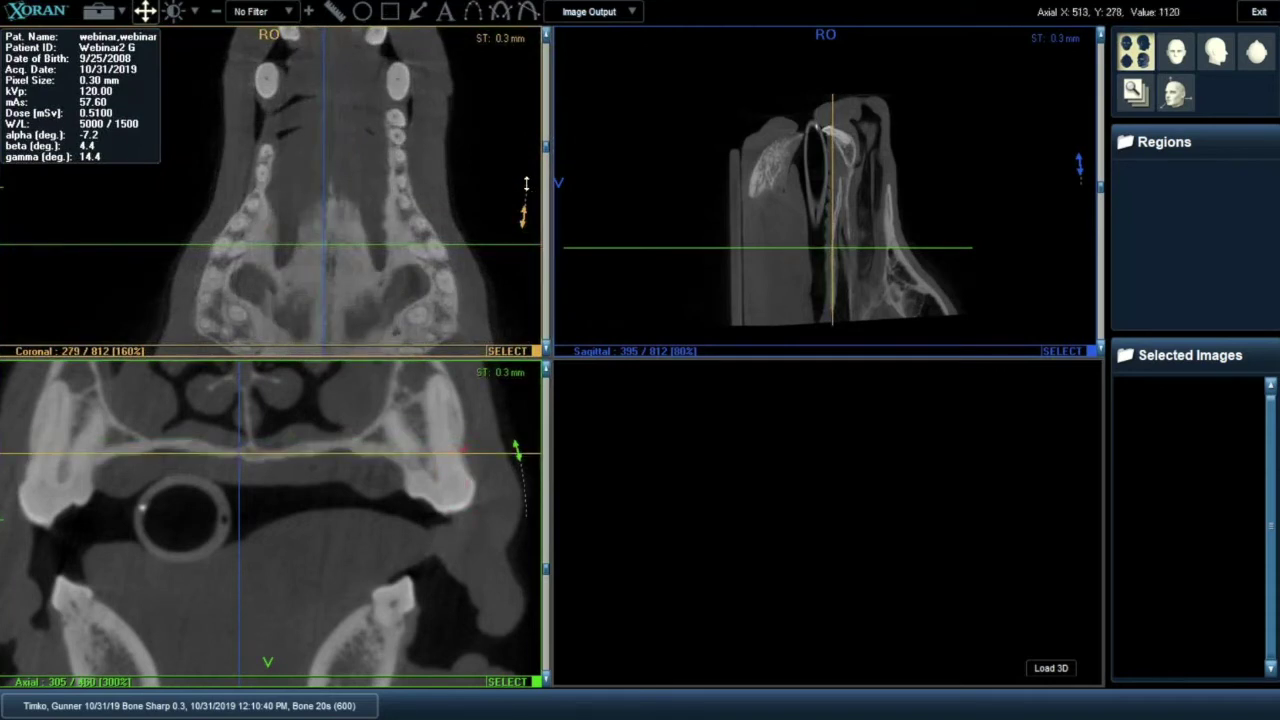
pyautogui.scroll(4, 462, 482)
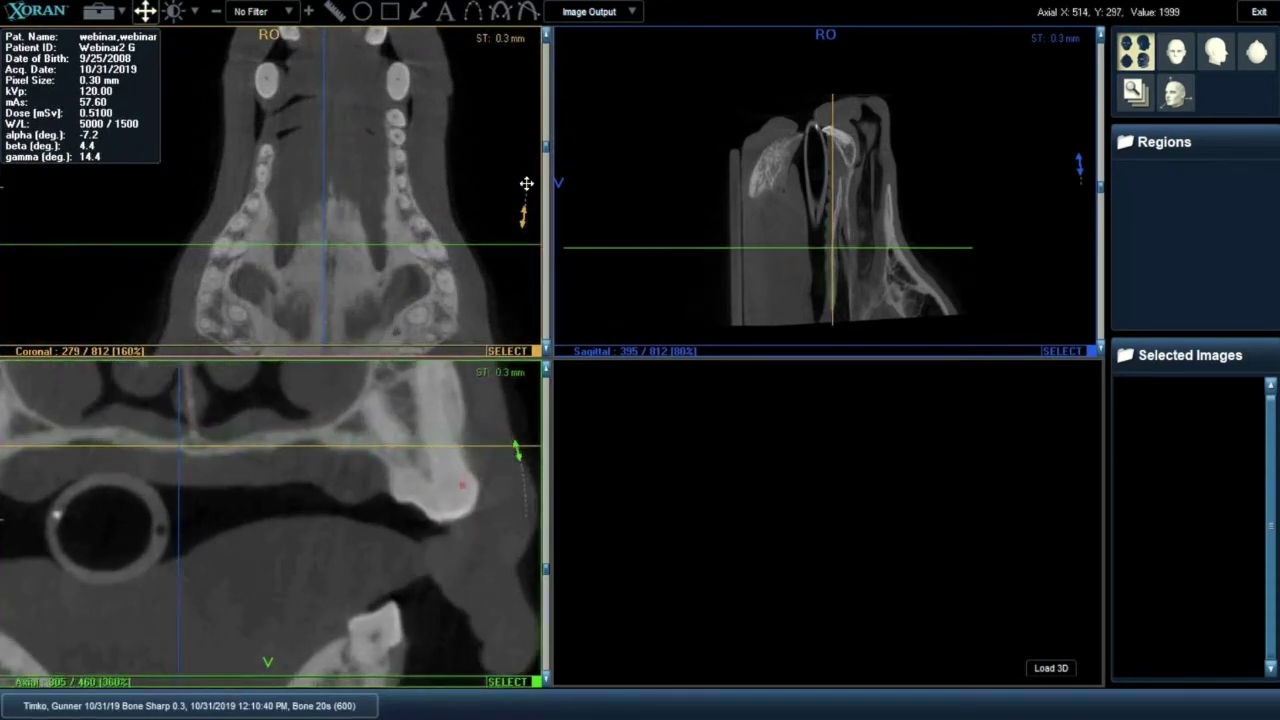
pyautogui.scroll(3, 462, 485)
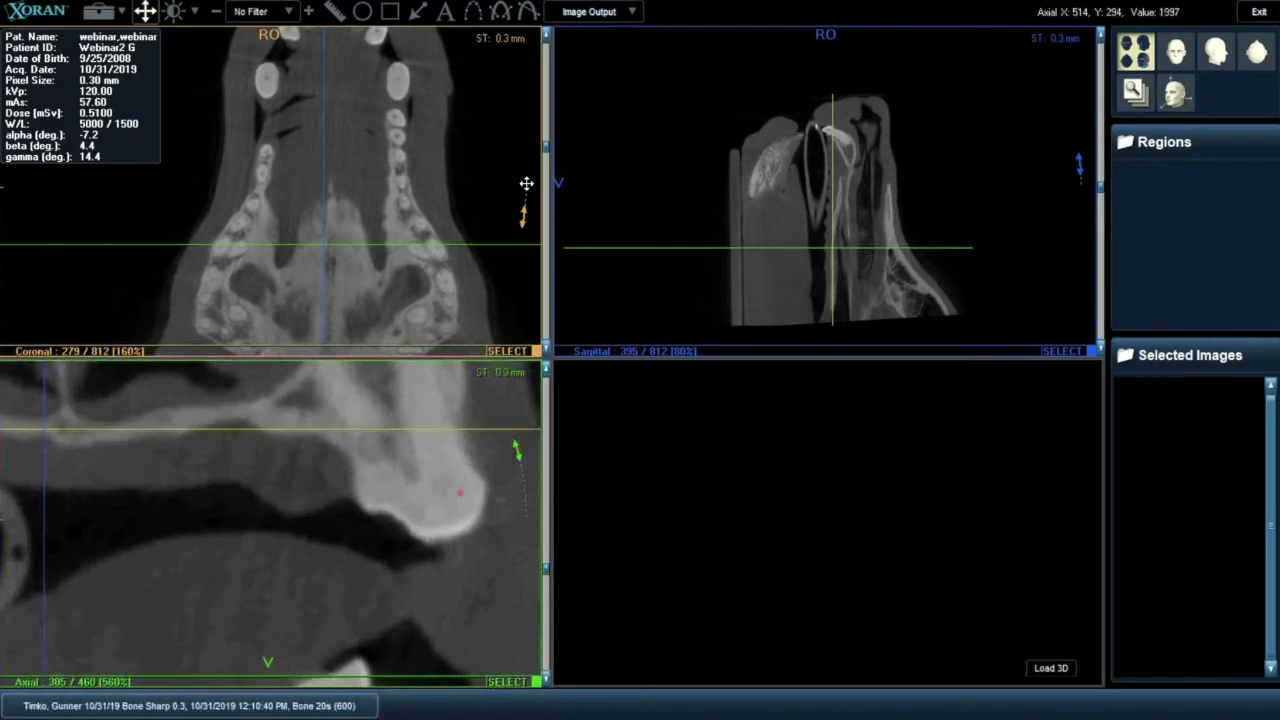
pyautogui.click(286, 12)
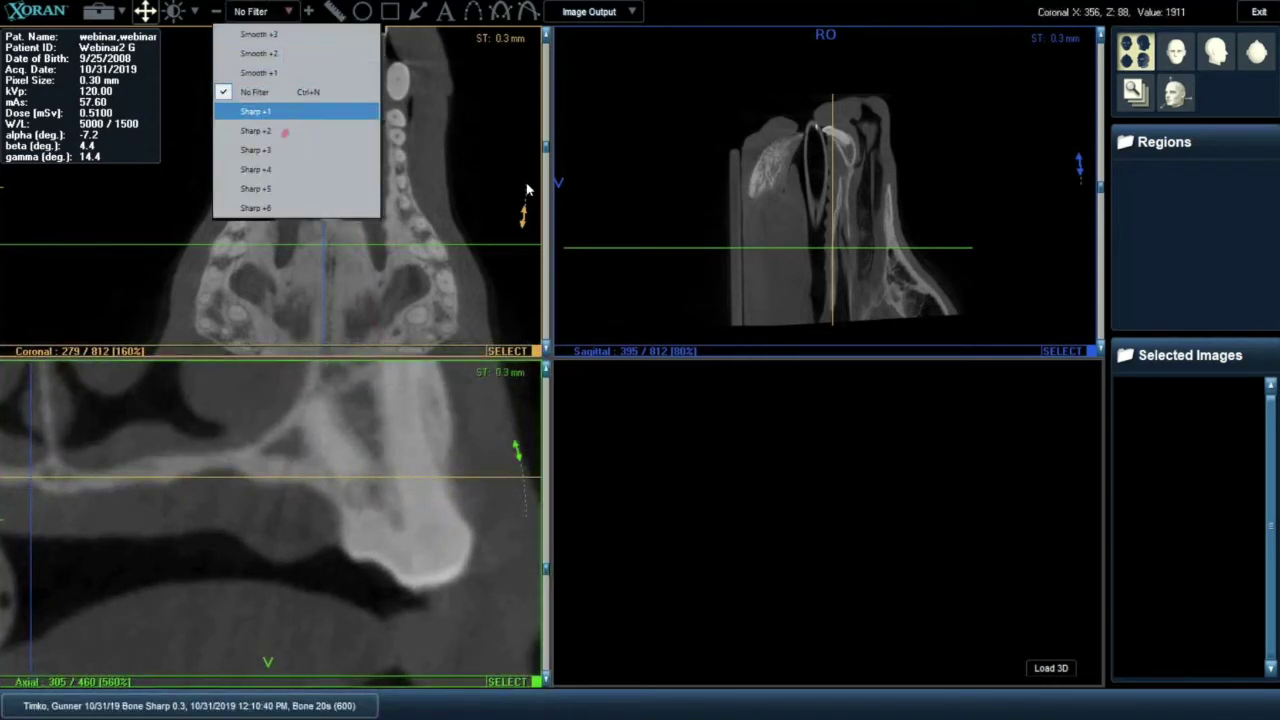
pyautogui.click(277, 150)
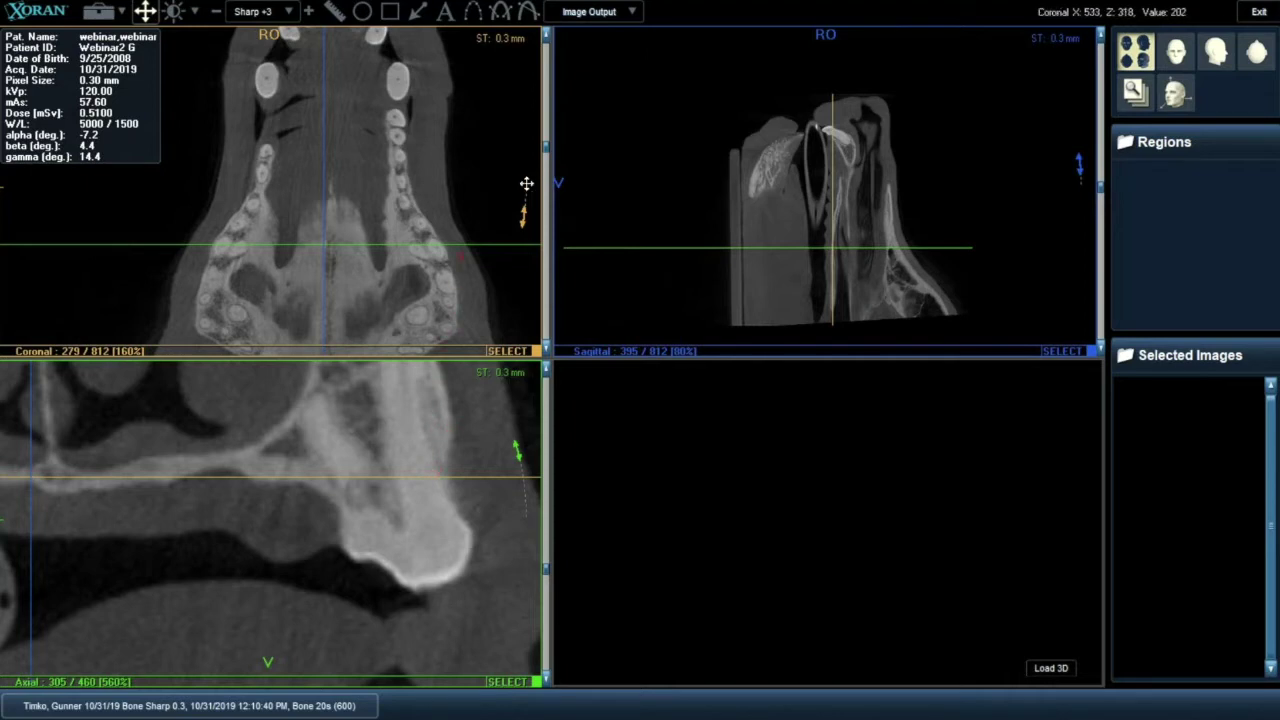
# Examine the upper cheek teeth and their bone through axial slices 305 to 208, comparing both sides on slice 221.
pyautogui.scroll(-10, 526, 184)
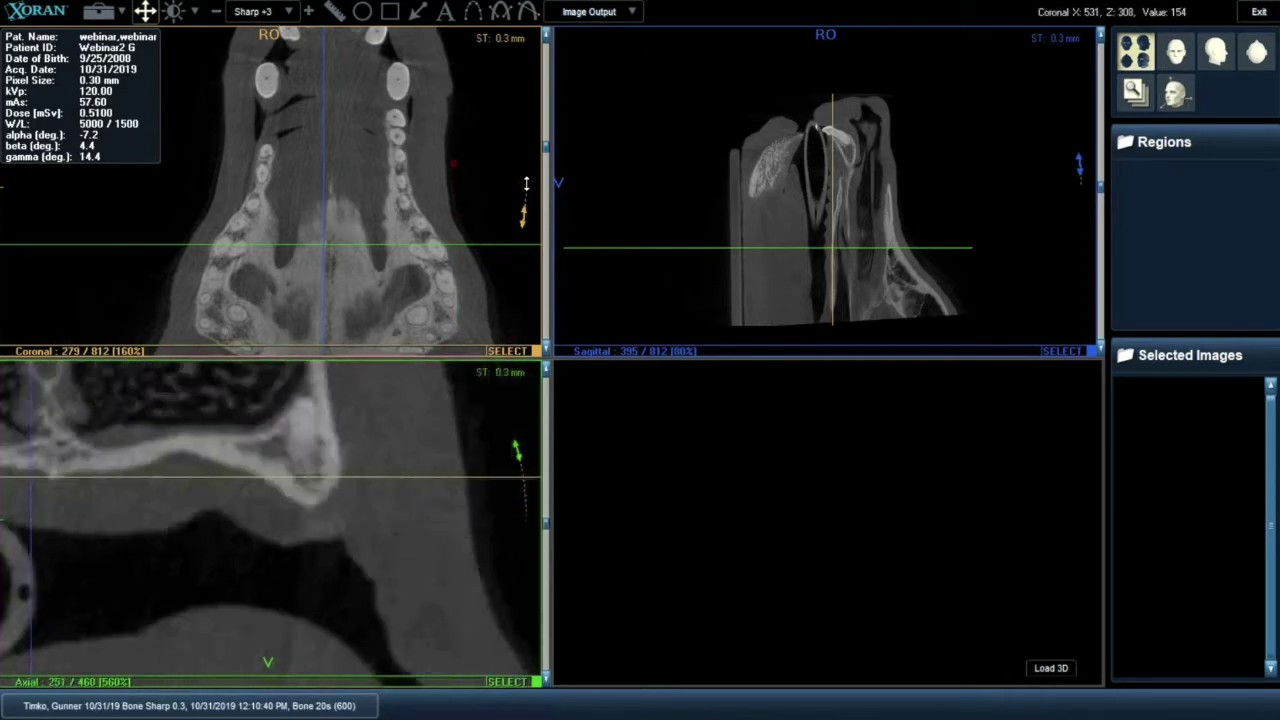
pyautogui.scroll(5, 526, 184)
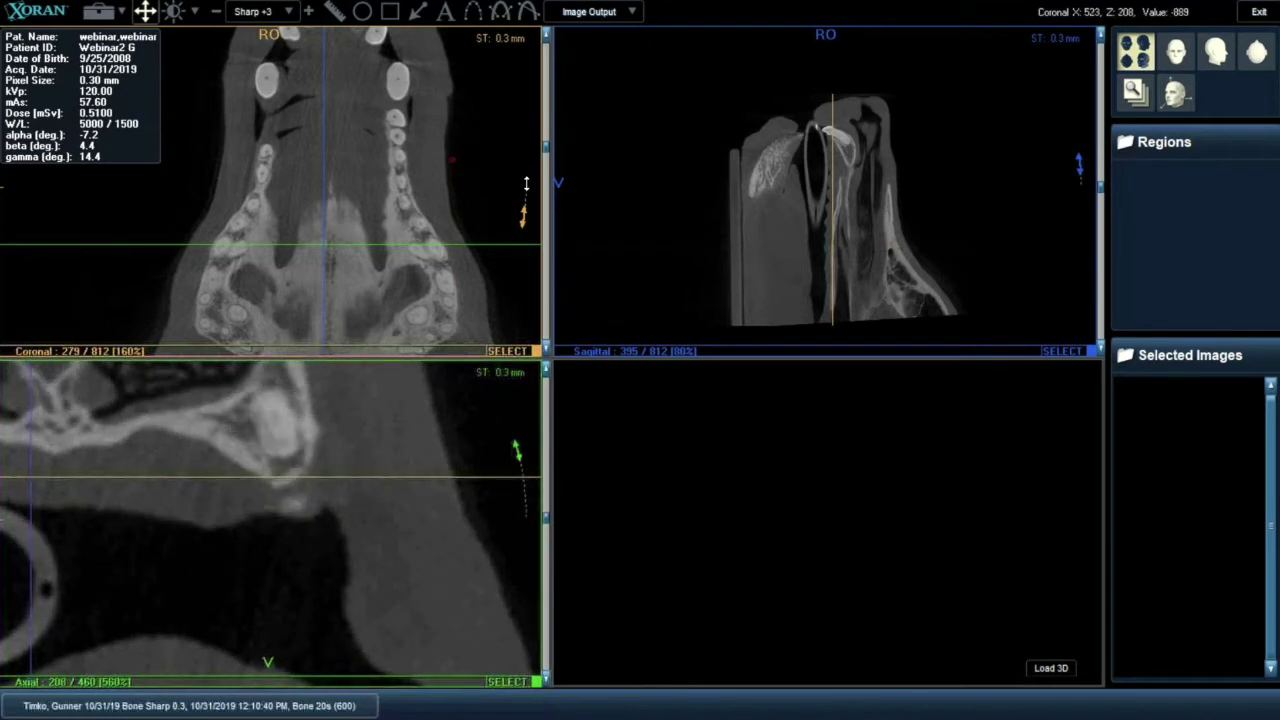
pyautogui.scroll(2, 526, 184)
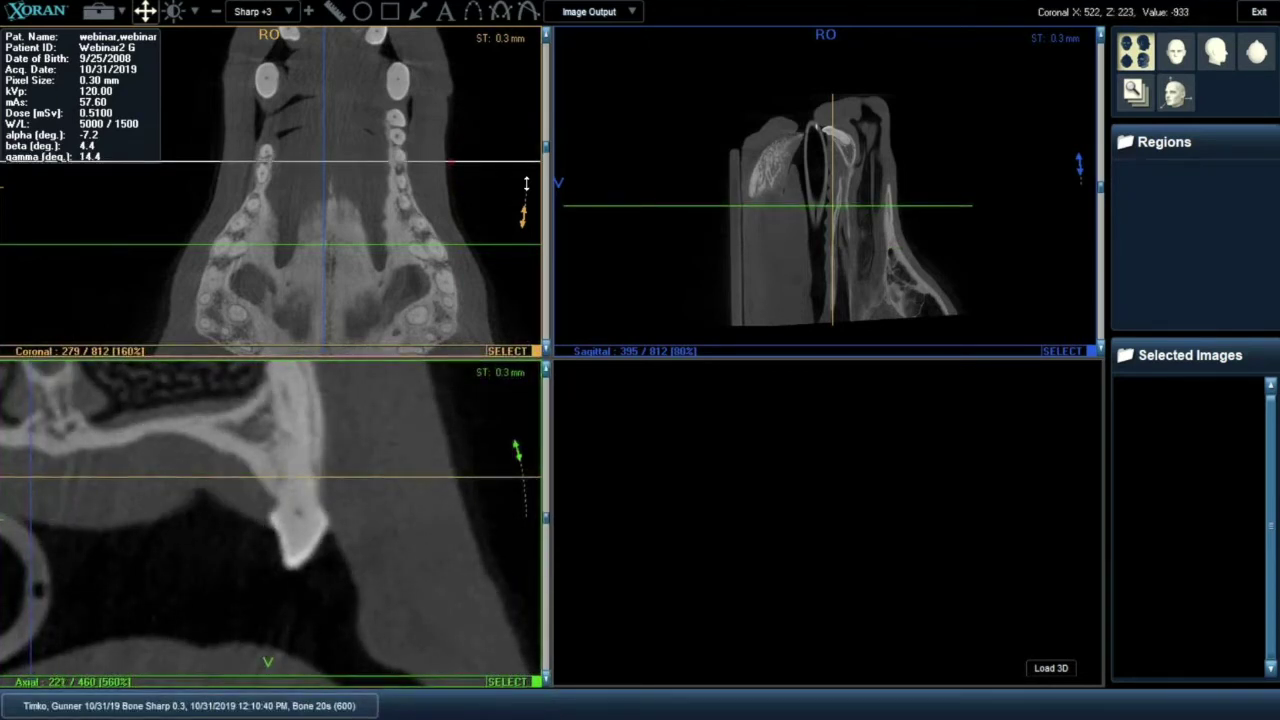
pyautogui.scroll(-1, 526, 184)
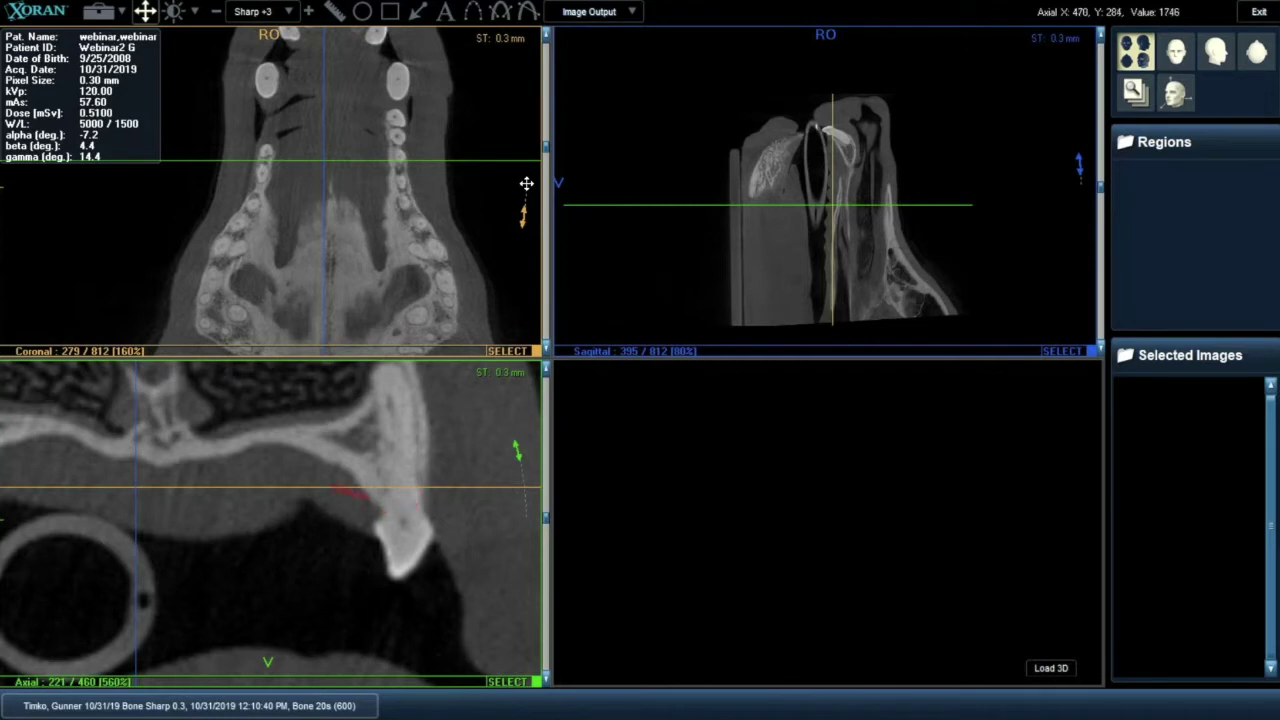
pyautogui.moveTo(250, 520); pyautogui.dragTo(421, 510)
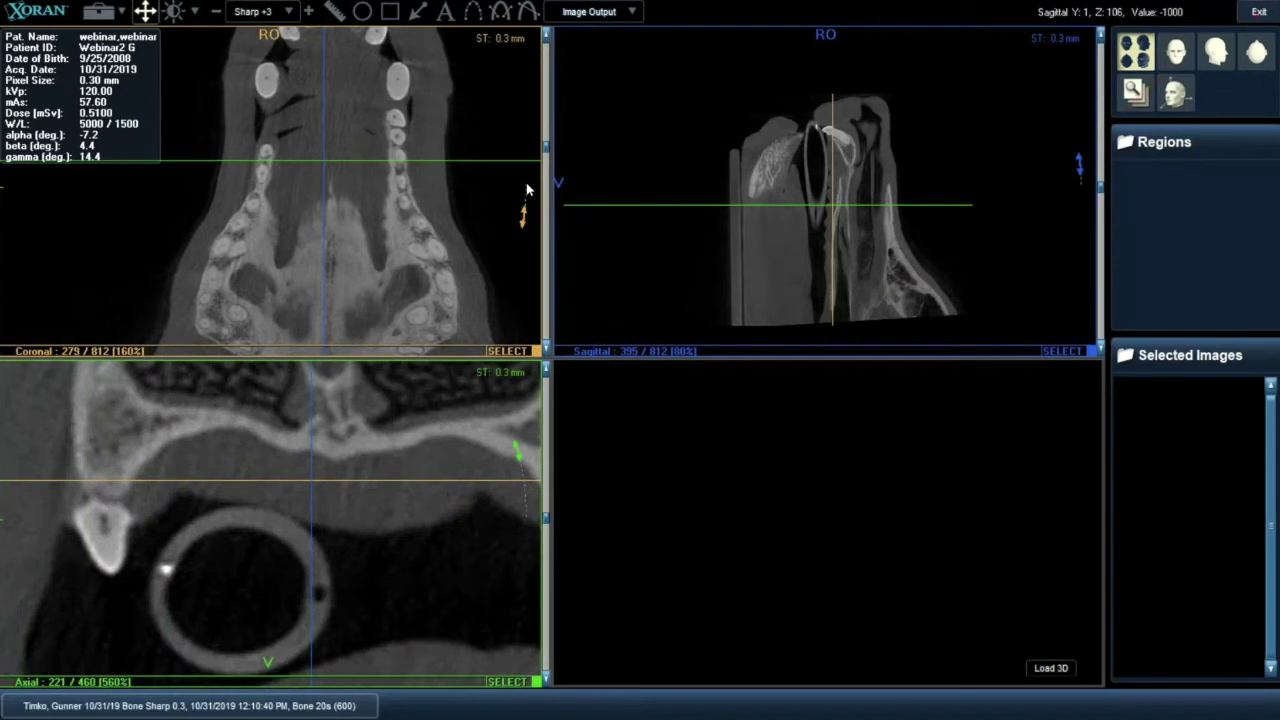
# Close this scan and open the reconstructed scan dated 10/23/2018 from the patient database.
pyautogui.press('Escape')
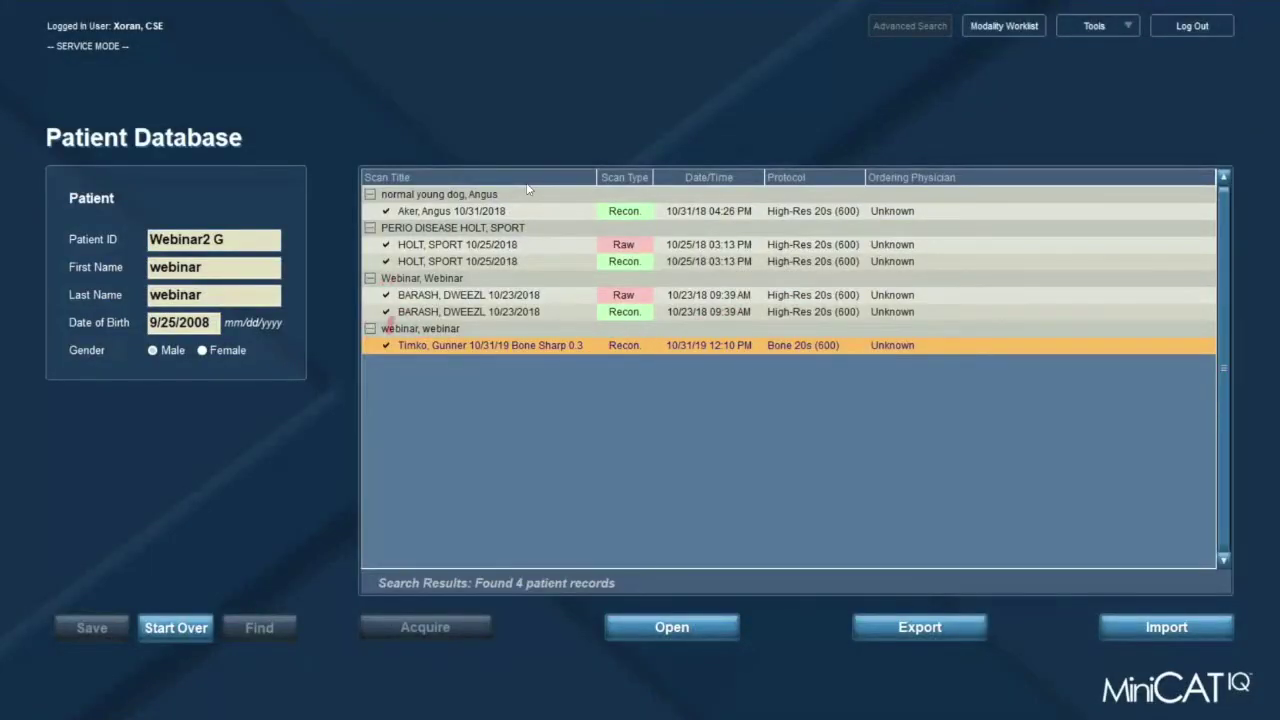
pyautogui.click(420, 278)
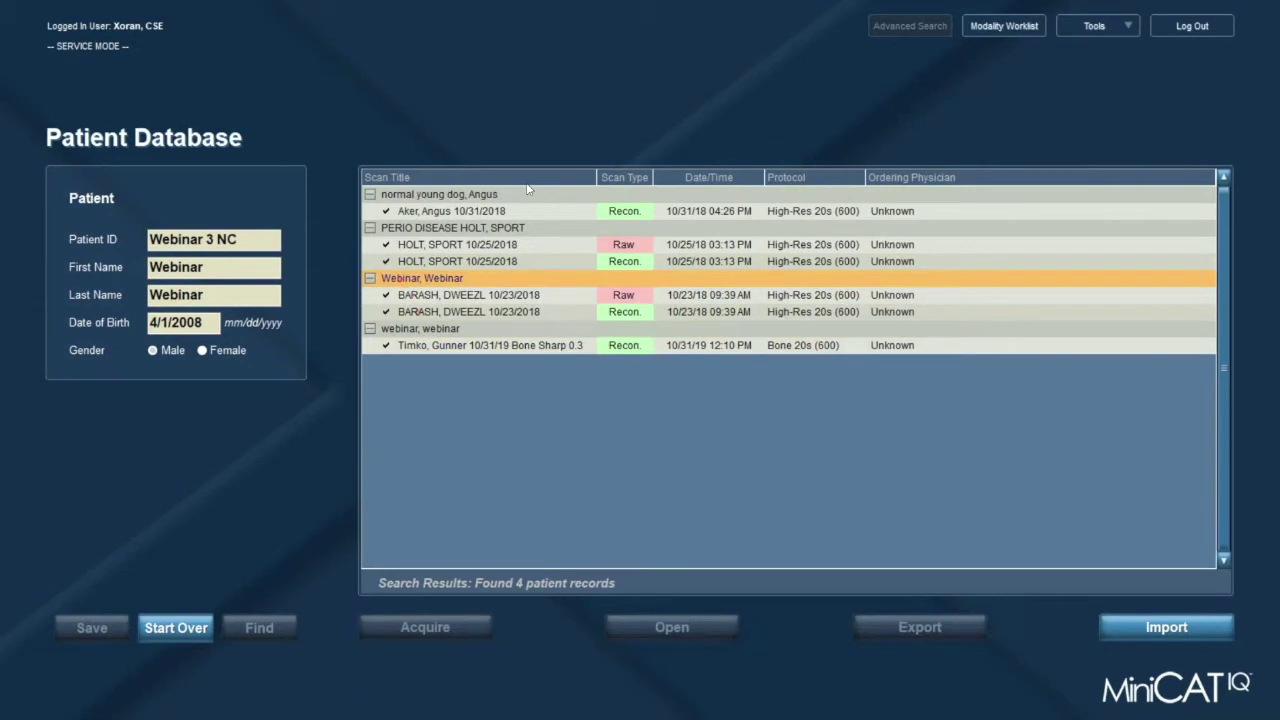
pyautogui.click(416, 311)
pyautogui.press('Return')
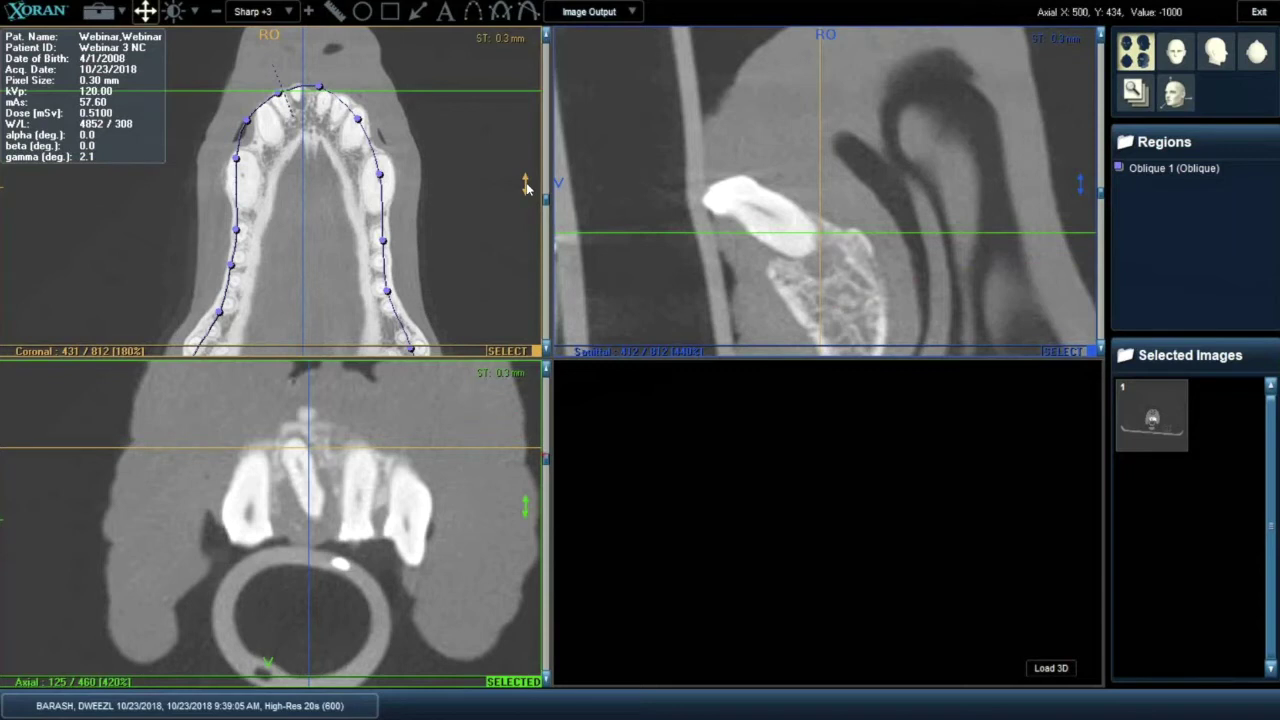
# Examine the incisor roots and surrounding bone back and forth through the axial slices around 122 to 132.
pyautogui.scroll(15, 527, 188)
pyautogui.scroll(-8, 527, 188)
pyautogui.scroll(-9, 527, 188)
pyautogui.scroll(4, 527, 188)
pyautogui.scroll(-5, 527, 188)
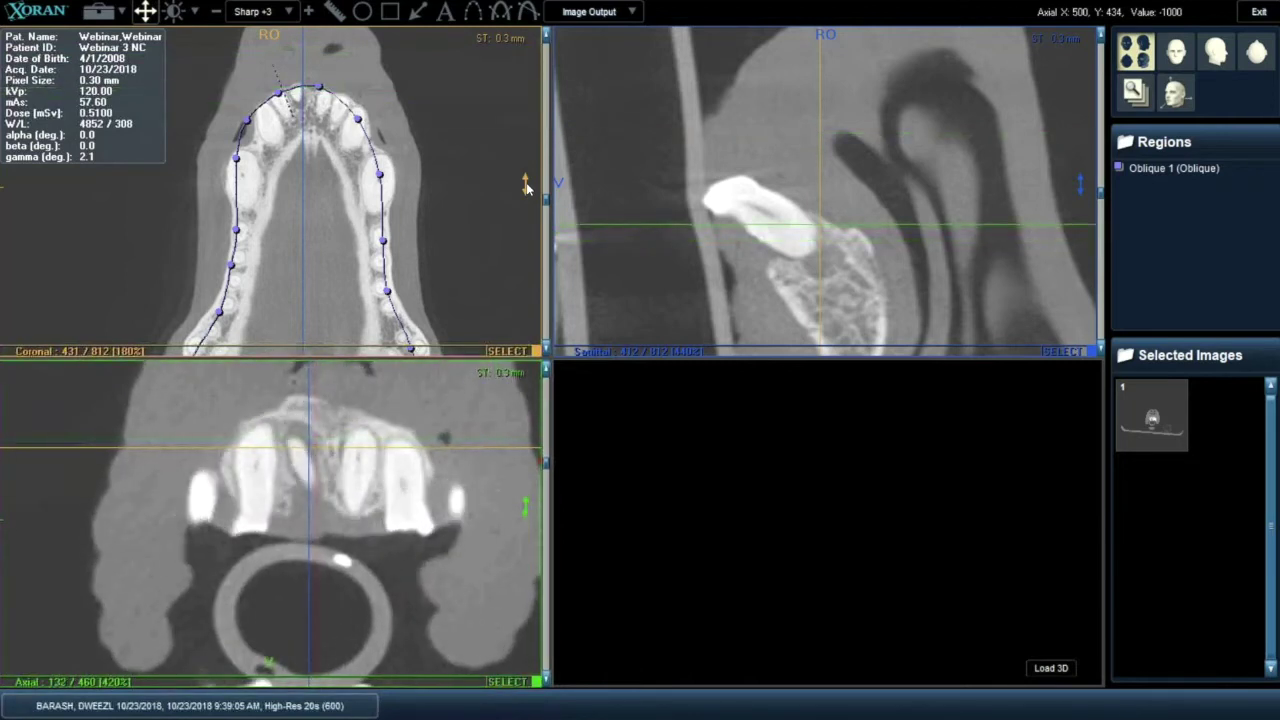
pyautogui.scroll(11, 527, 188)
pyautogui.scroll(-6, 527, 188)
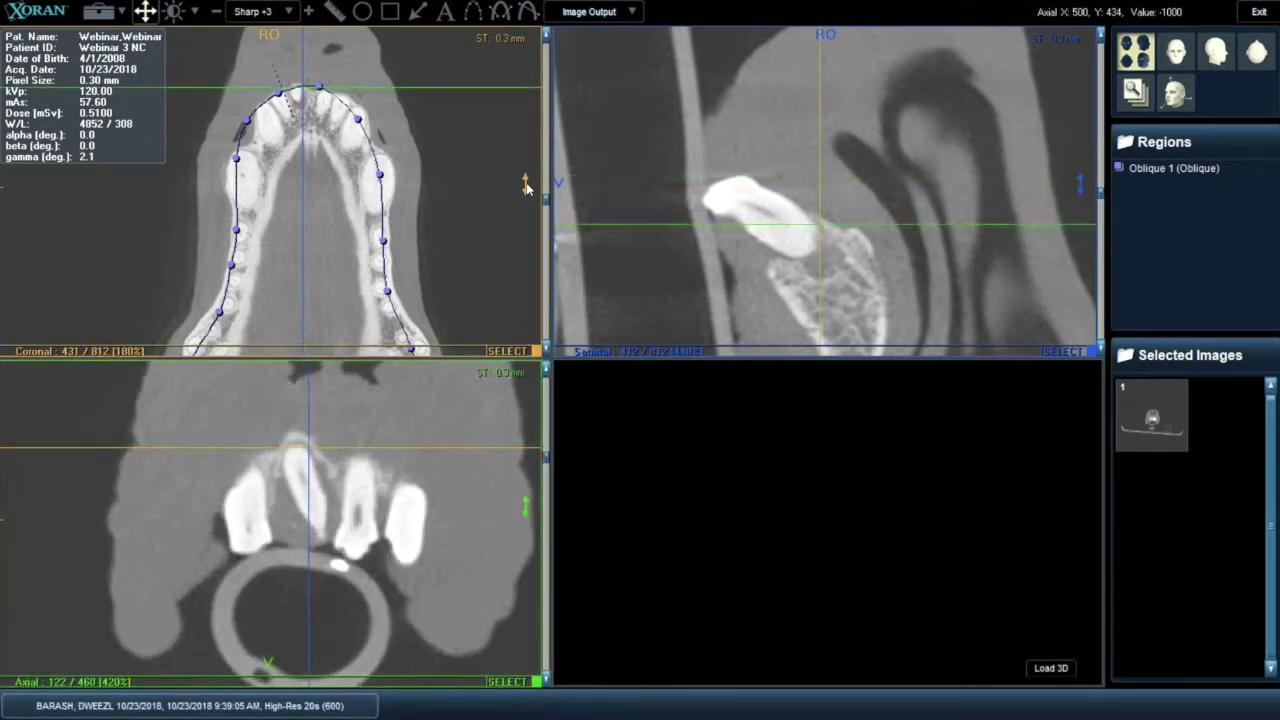
pyautogui.scroll(-2, 527, 188)
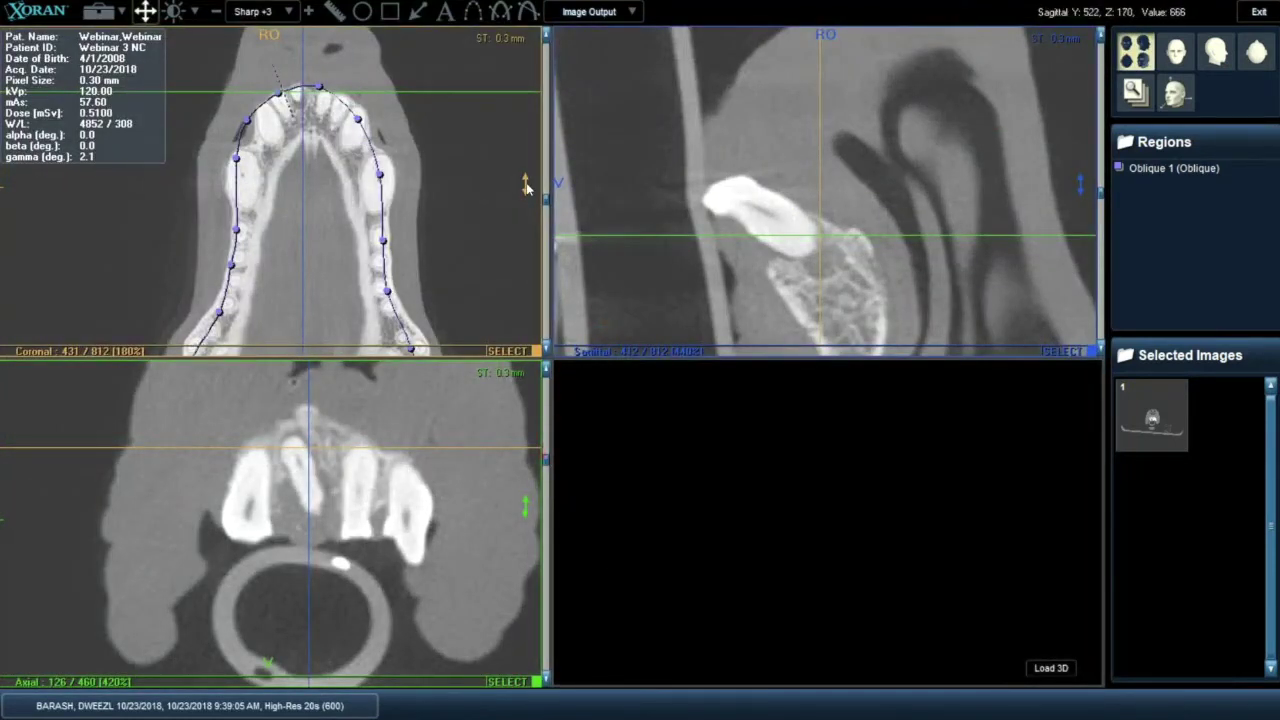
# Review the axial slices from the nose tip at slice 54 back through the incisors to slice 128.
pyautogui.scroll(10, 527, 186)
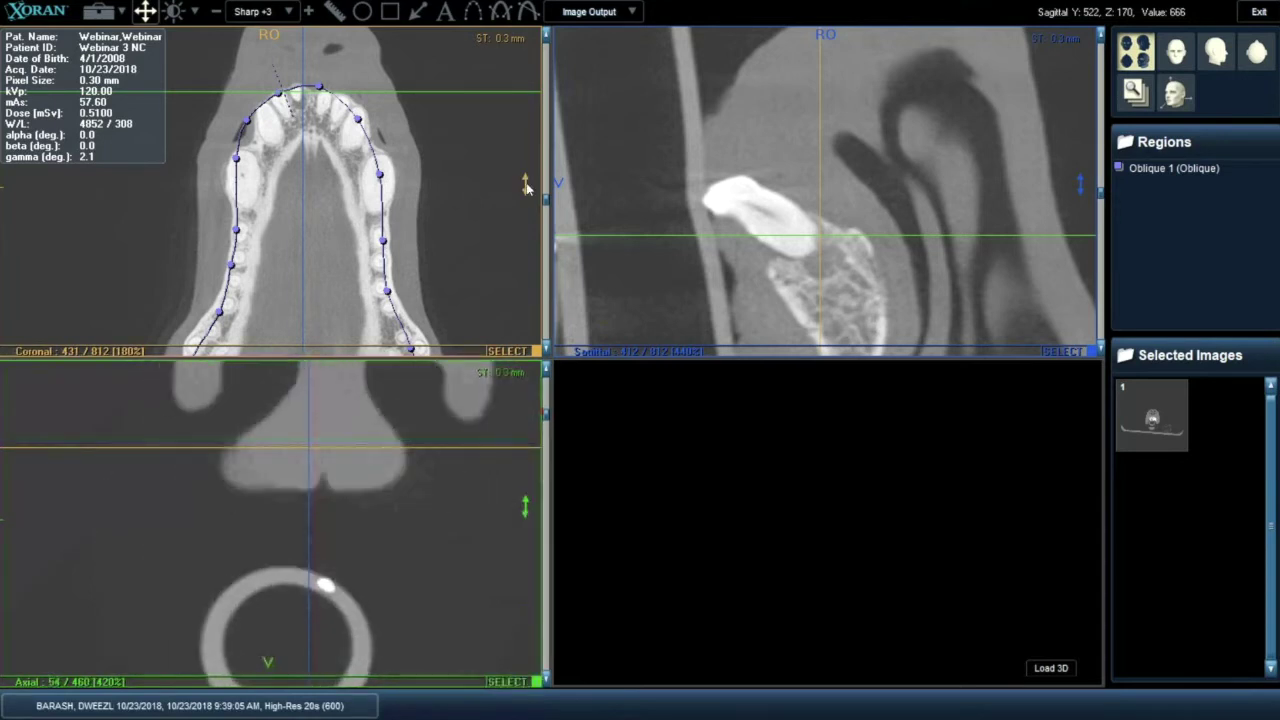
pyautogui.scroll(-5, 527, 186)
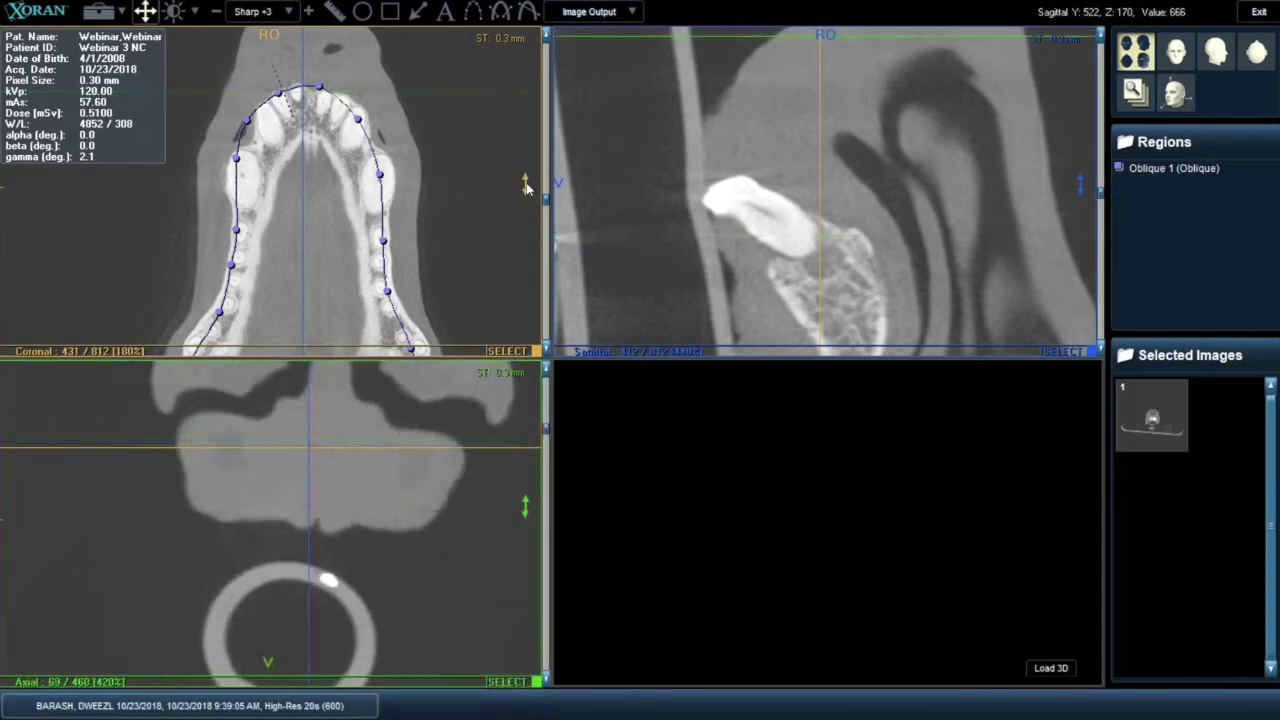
pyautogui.scroll(-4, 527, 186)
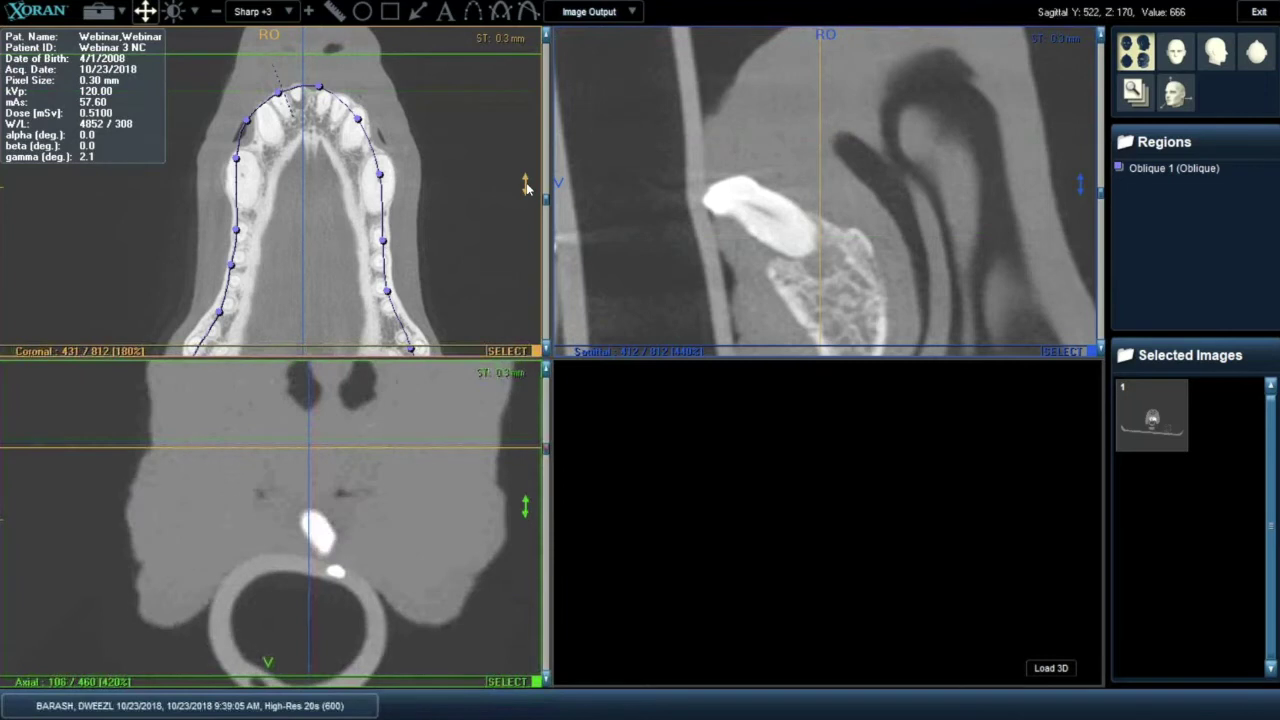
pyautogui.scroll(-3, 527, 186)
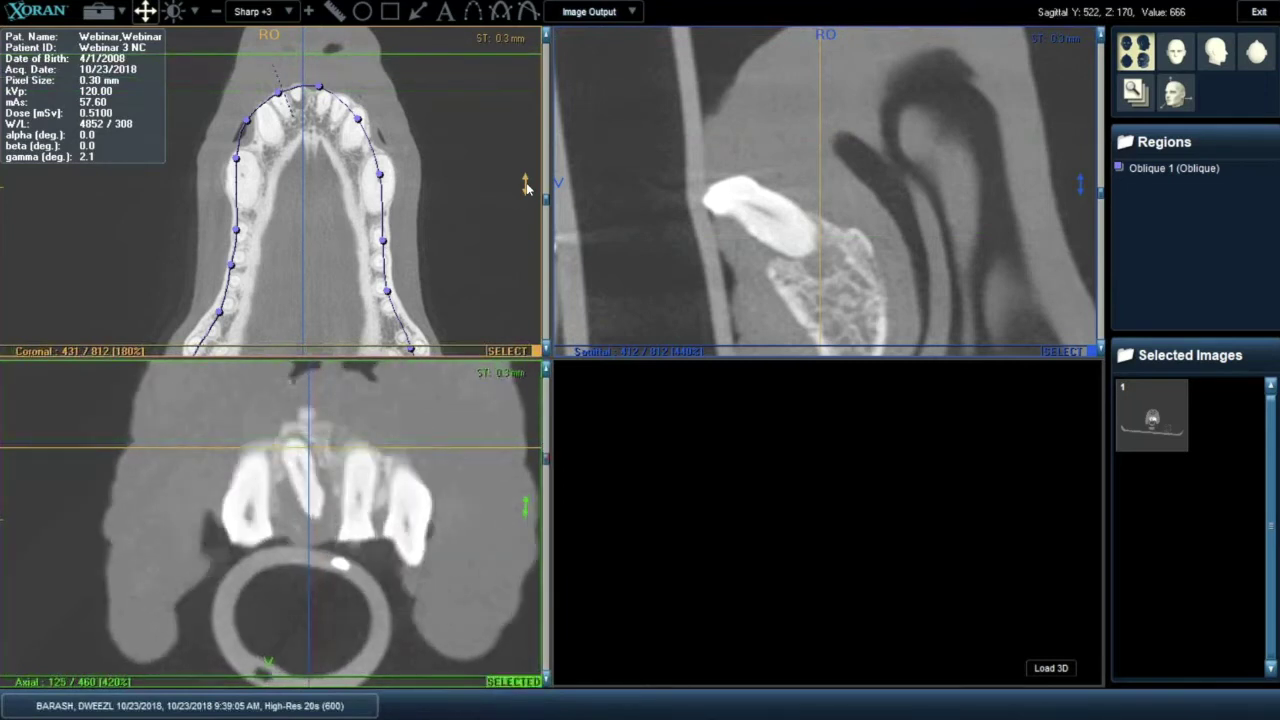
pyautogui.scroll(-1, 527, 186)
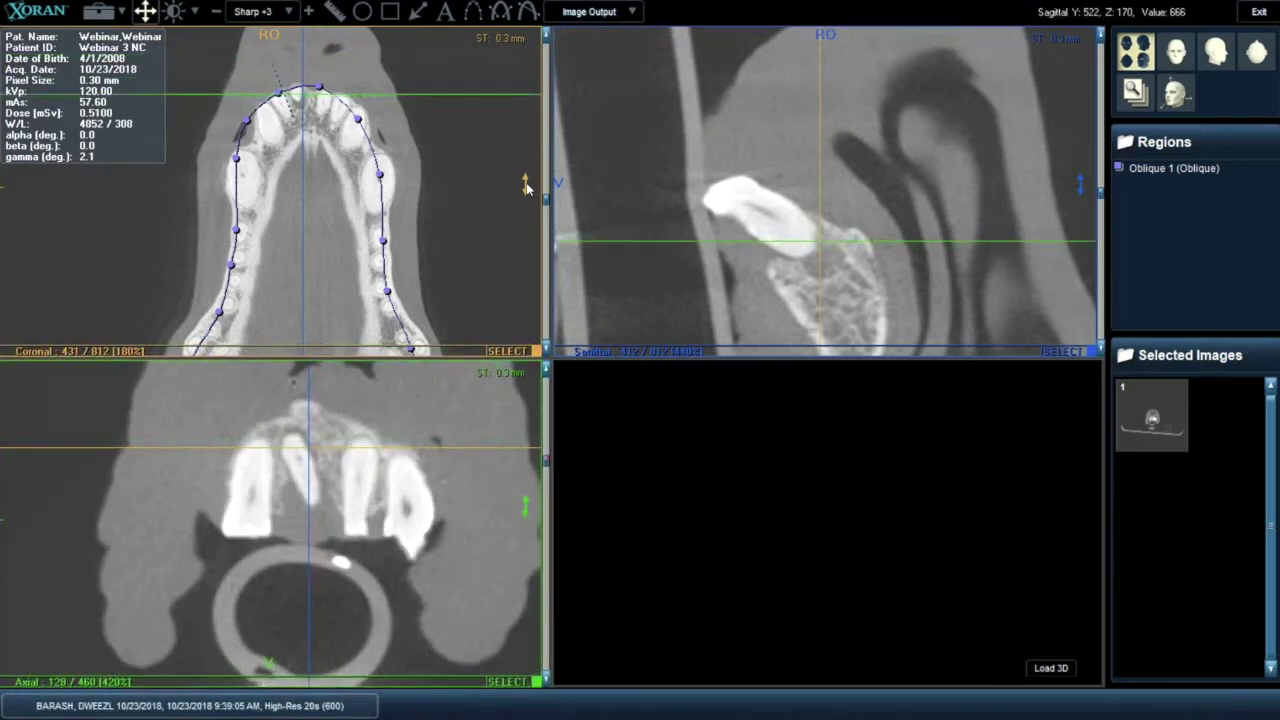
# Examine the incisor roots and surrounding bone on axial slice 126 magnified to 640%.
pyautogui.scroll(2, 527, 186)
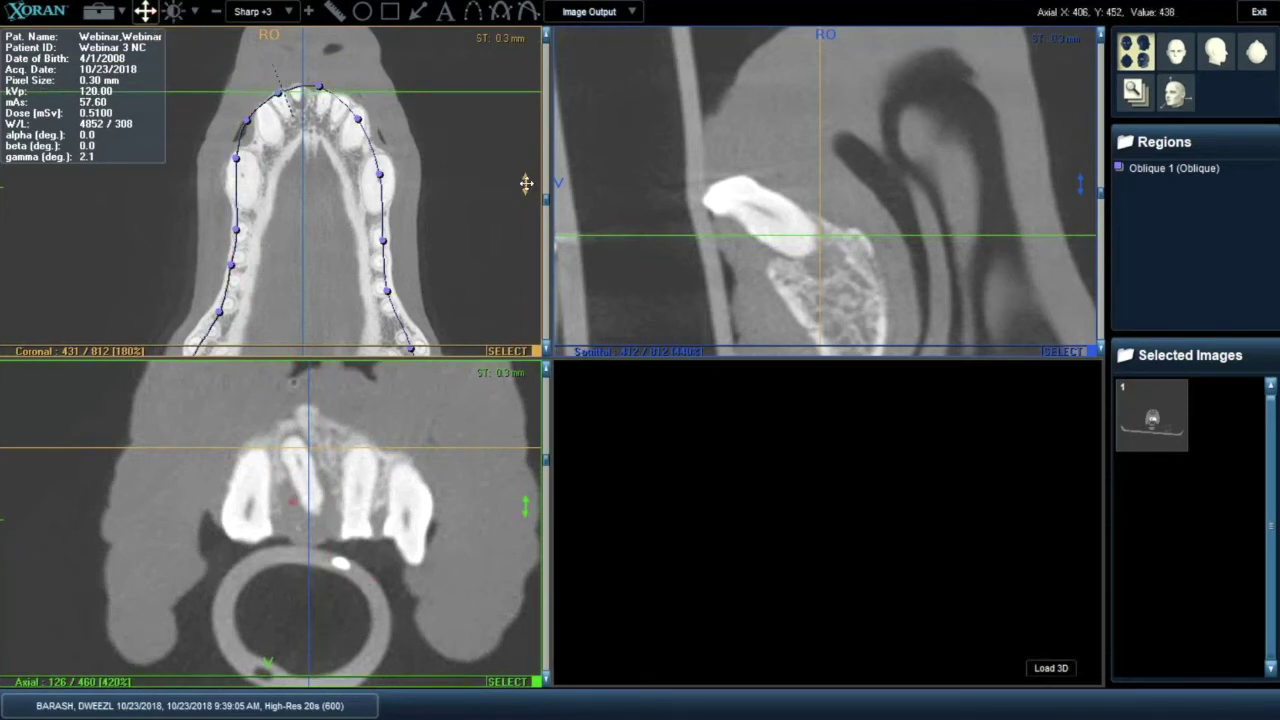
pyautogui.scroll(2, 291, 502)
pyautogui.scroll(5, 291, 502)
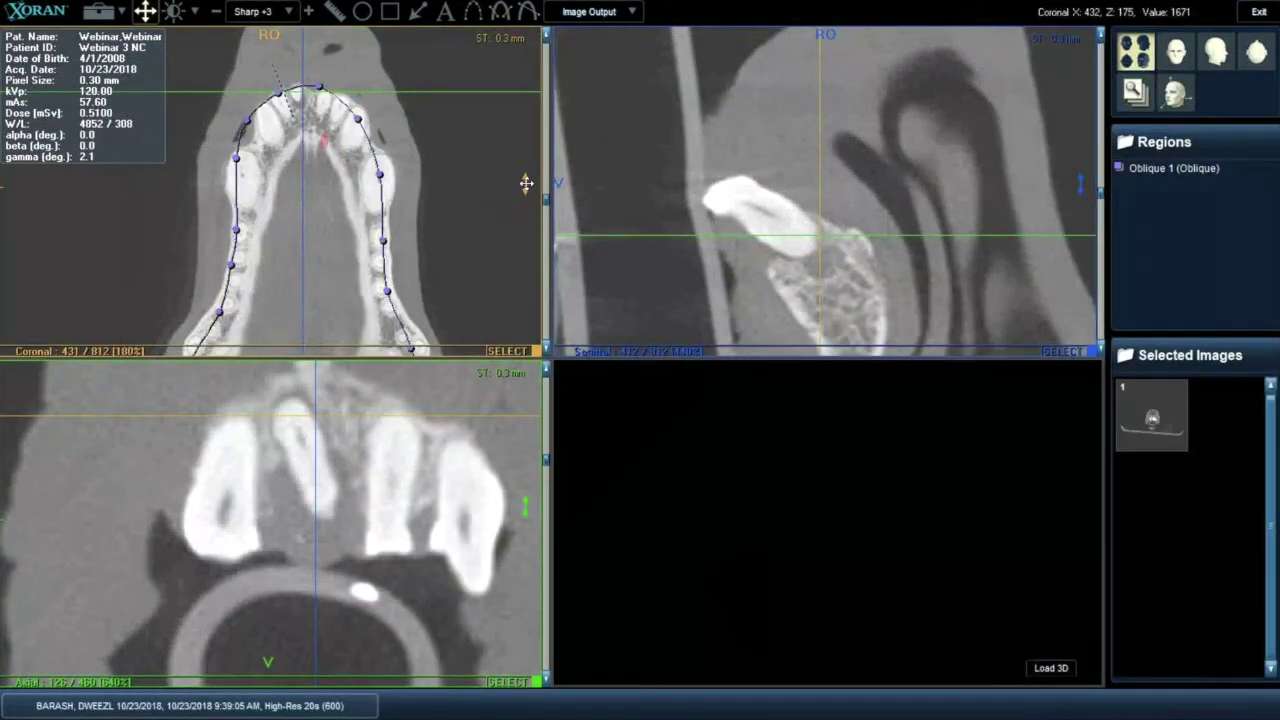
pyautogui.scroll(-1, 526, 183)
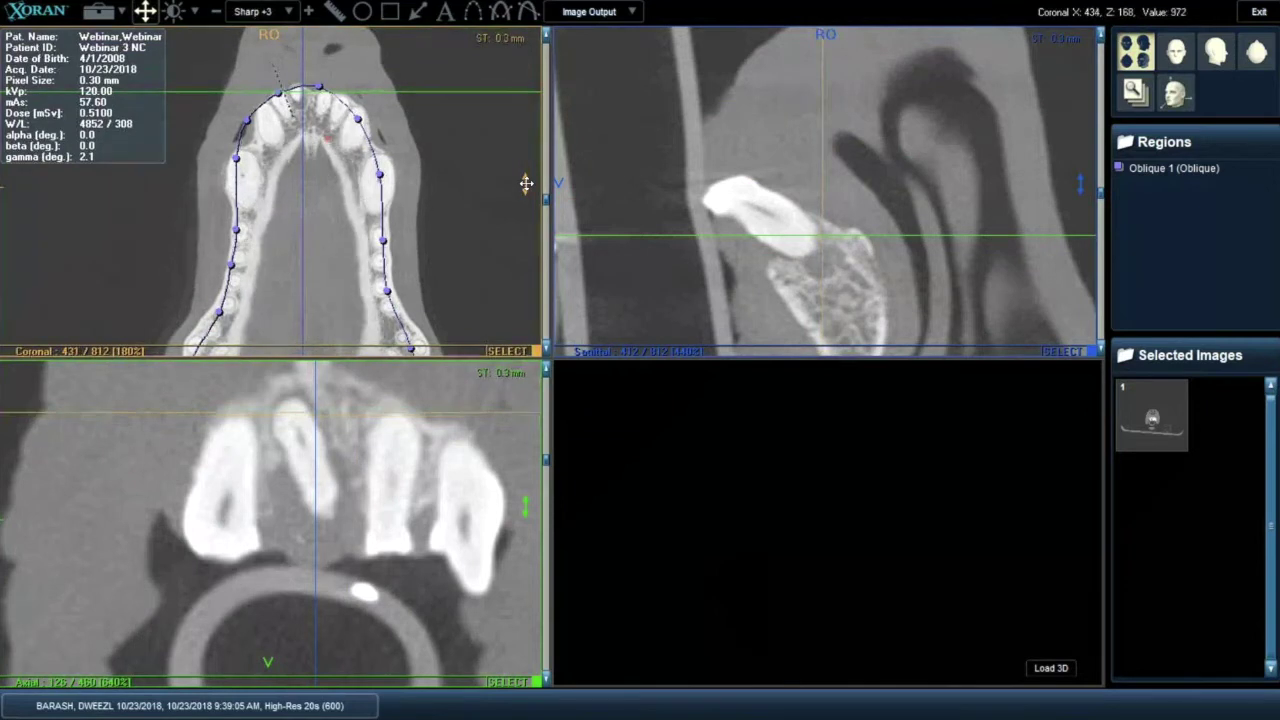
# Examine the upper incisor roots back and forth through magnified coronal slices 396 to 456, then inspect slice 442 at 520%.
pyautogui.scroll(5, 526, 183)
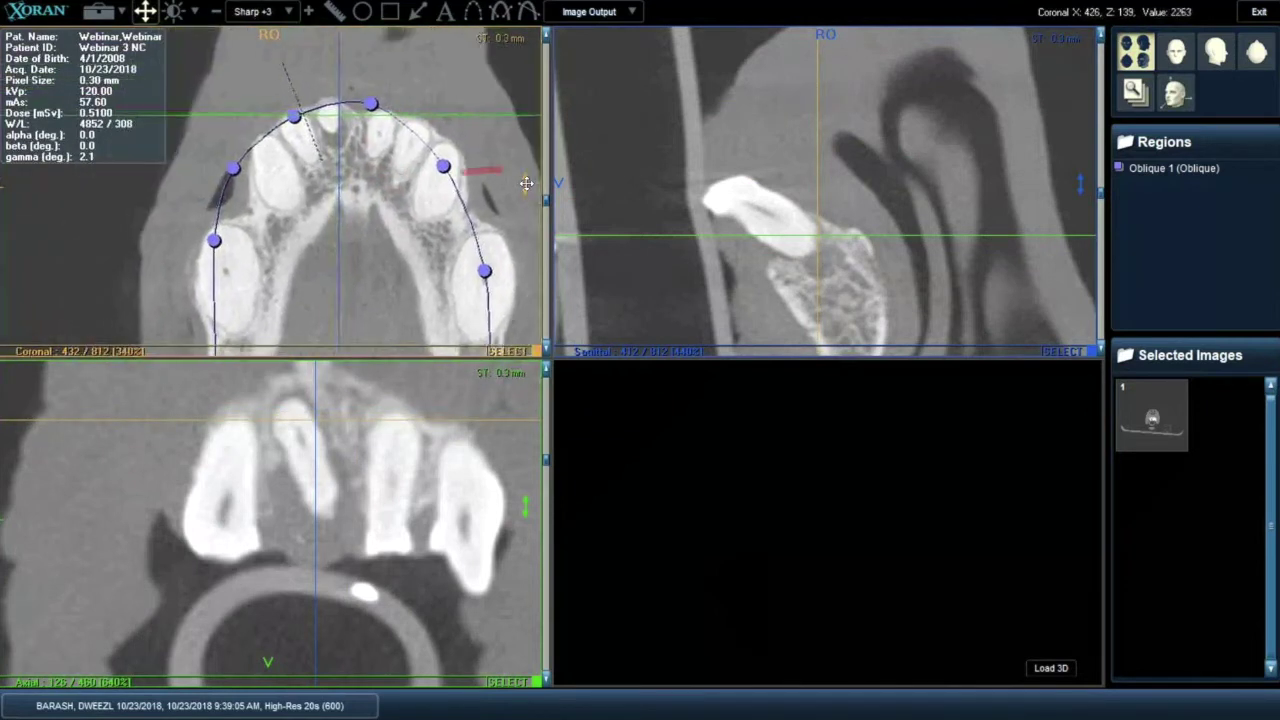
pyautogui.scroll(-10, 526, 185)
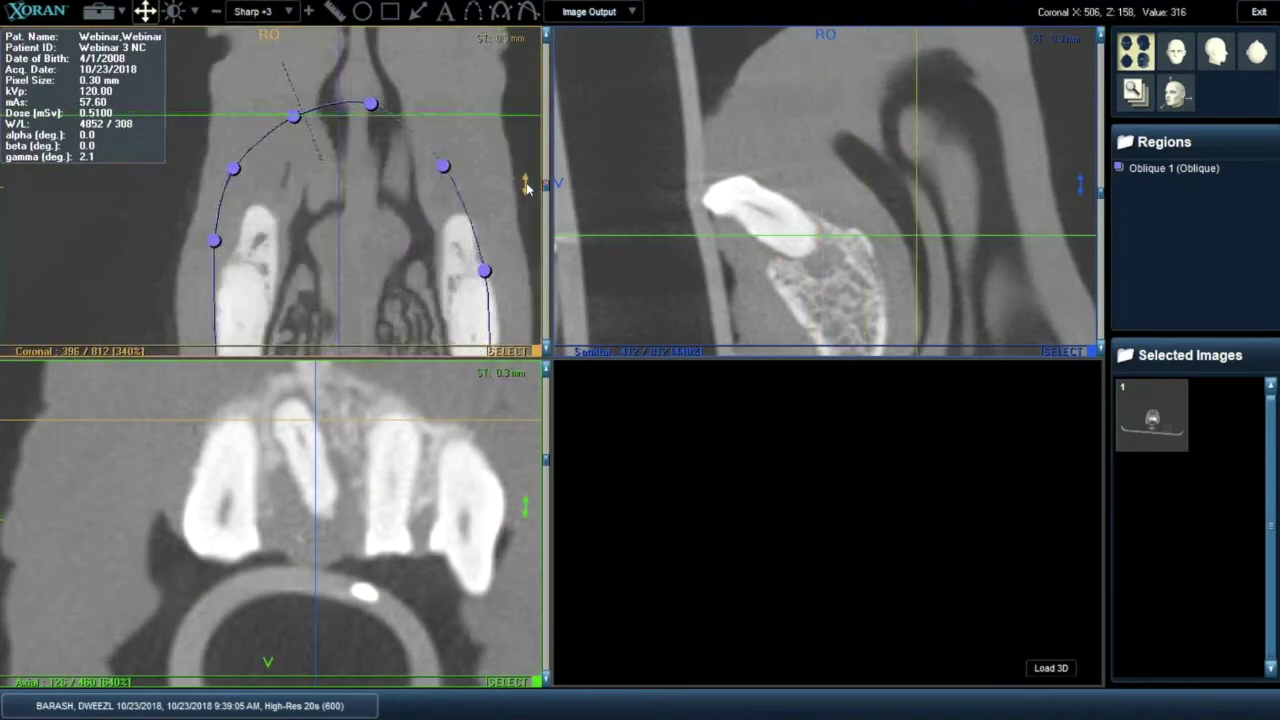
pyautogui.scroll(6, 526, 185)
pyautogui.scroll(9, 526, 185)
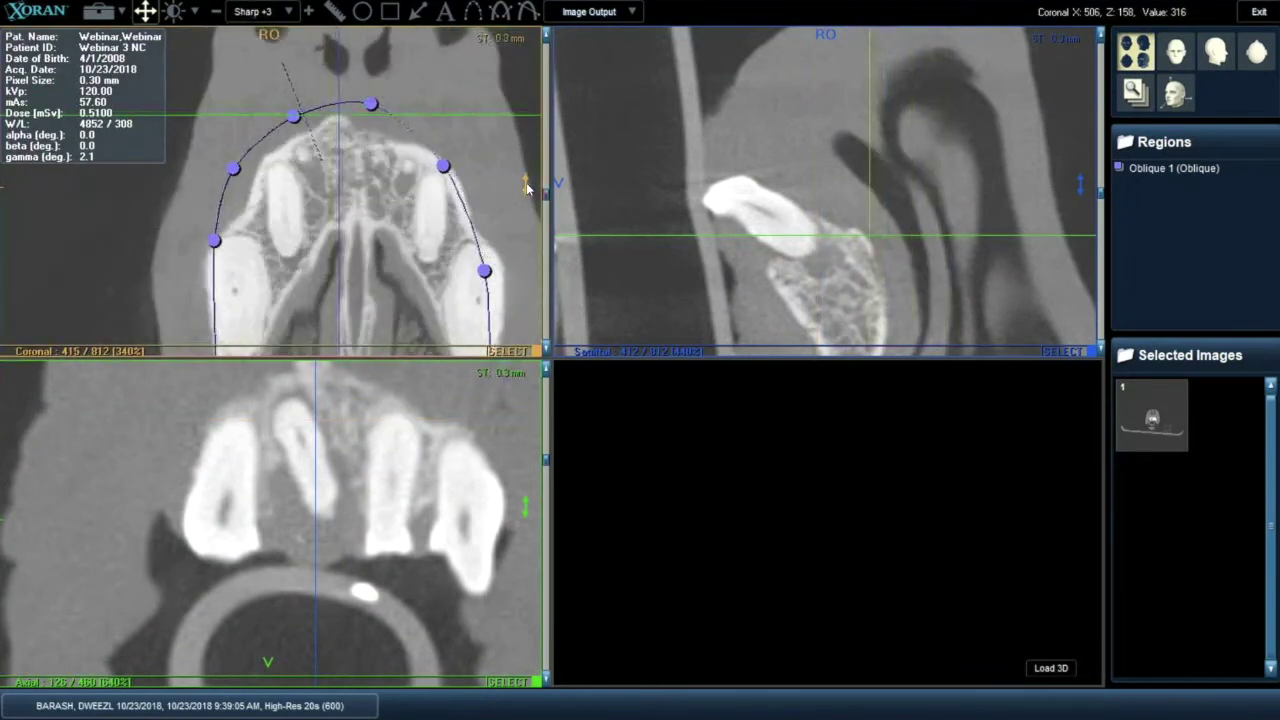
pyautogui.scroll(-4, 527, 187)
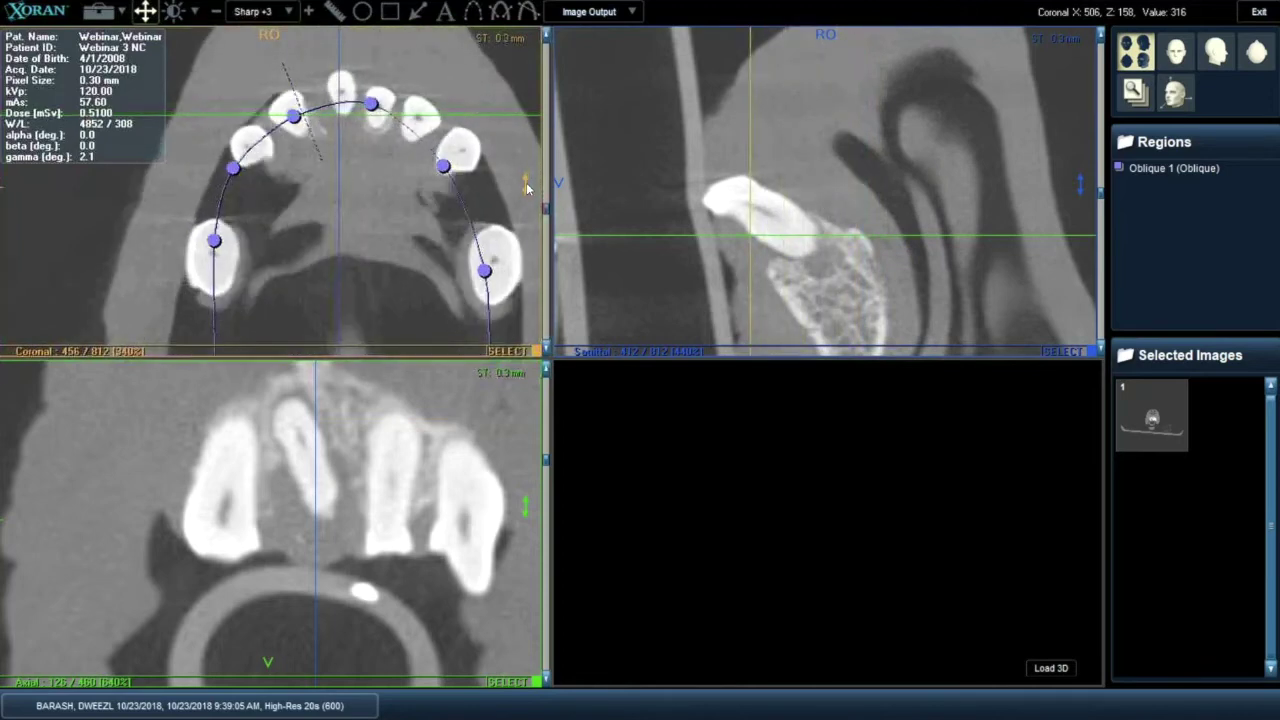
pyautogui.scroll(2, 527, 187)
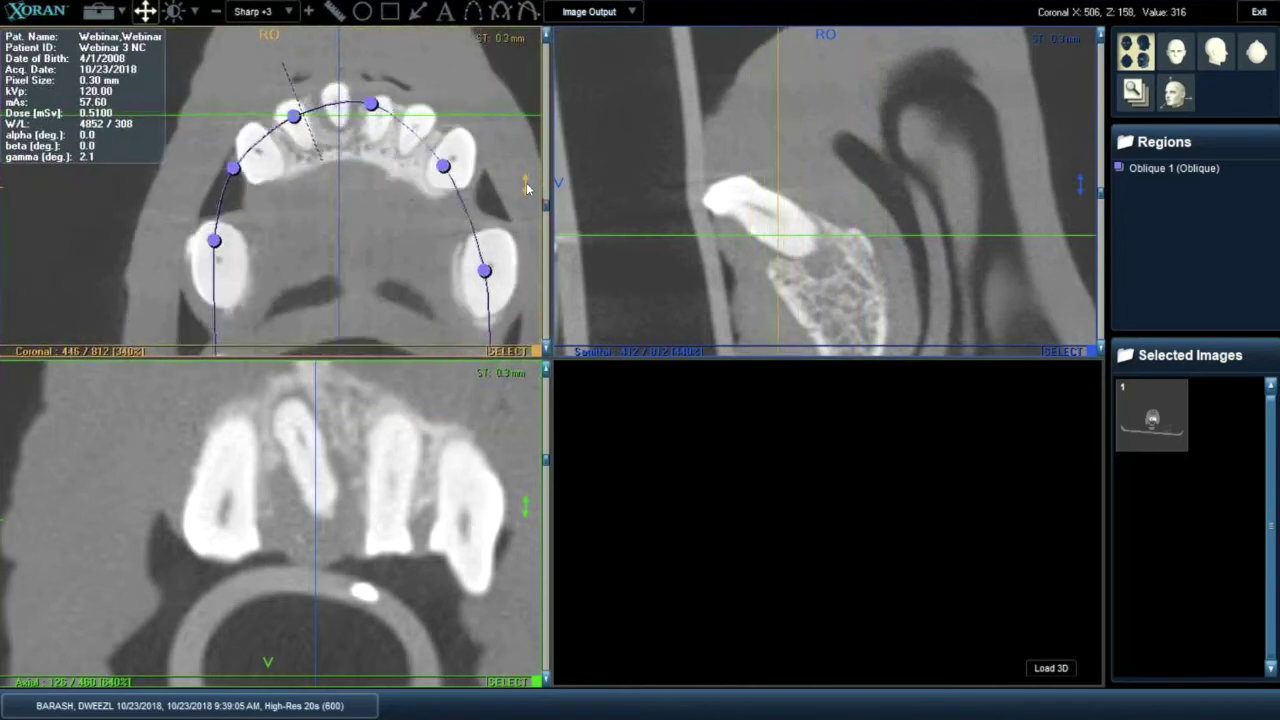
pyautogui.scroll(-2, 527, 187)
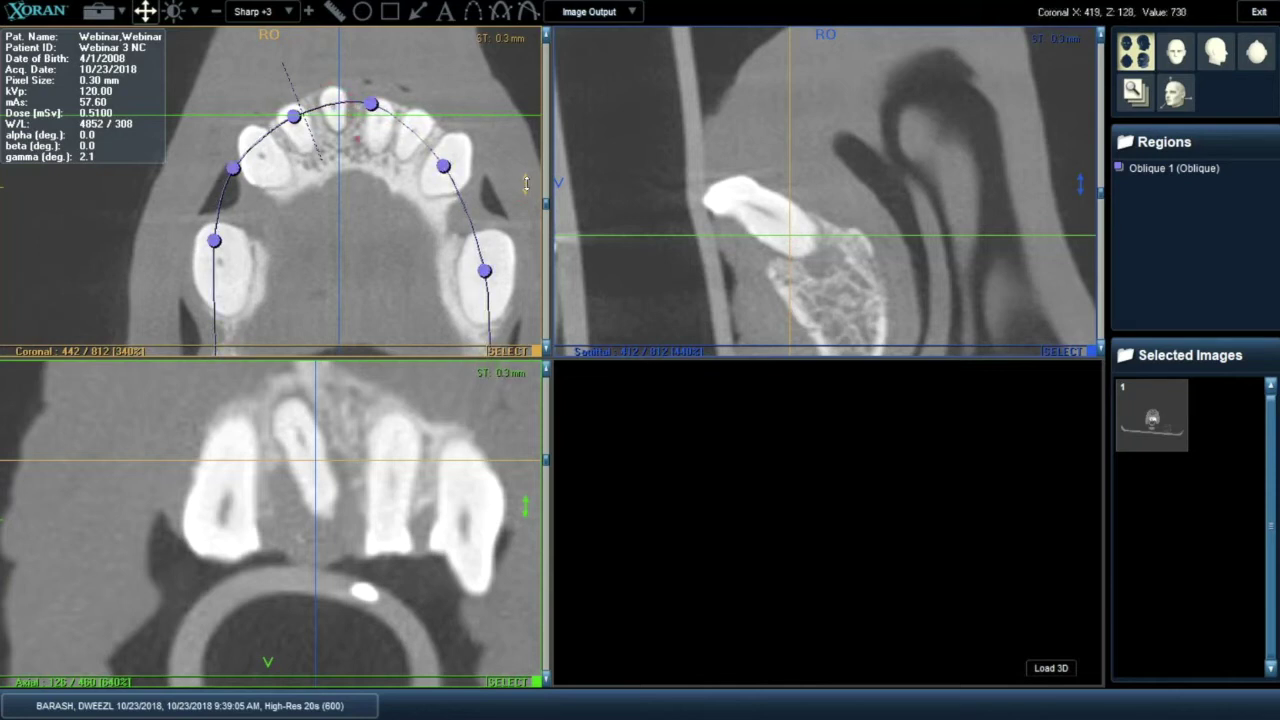
pyautogui.scroll(5, 526, 183)
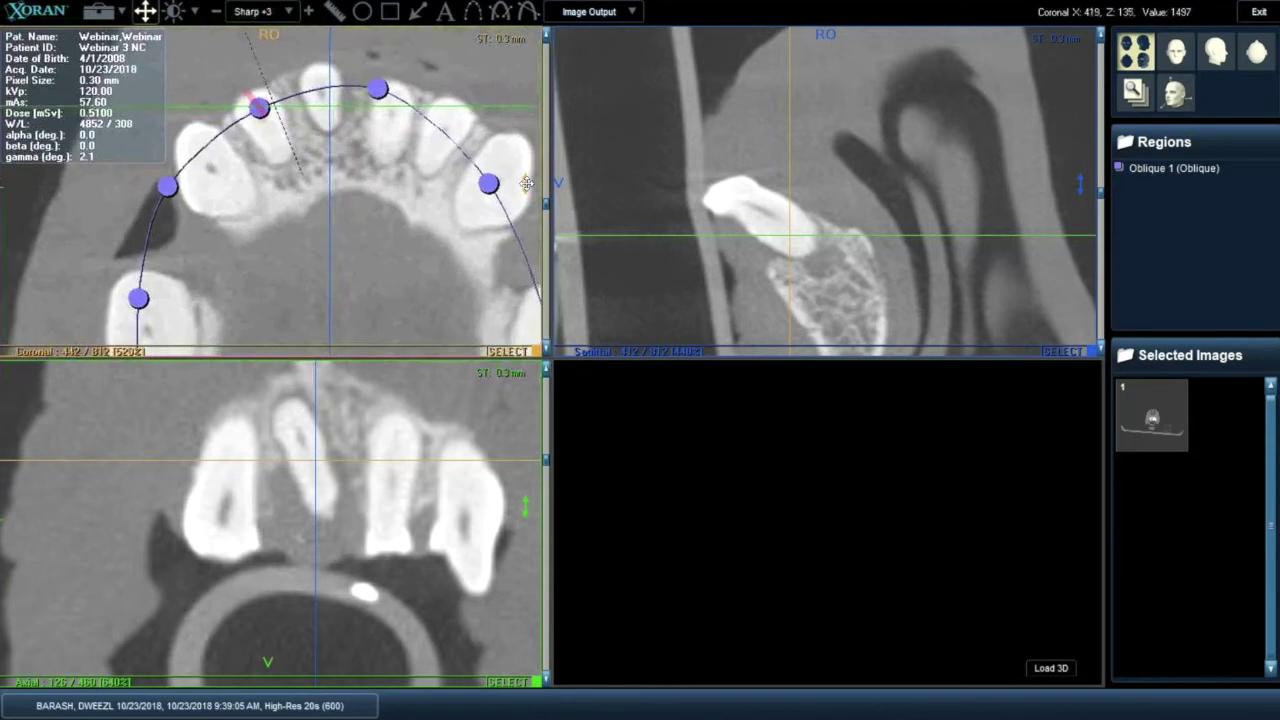
# Adjust the window/level to about 4699/785 and review the bone between the incisors on coronal slices 442 to 444.
pyautogui.click(174, 11)
pyautogui.moveTo(526, 183); pyautogui.dragTo(526, 183)
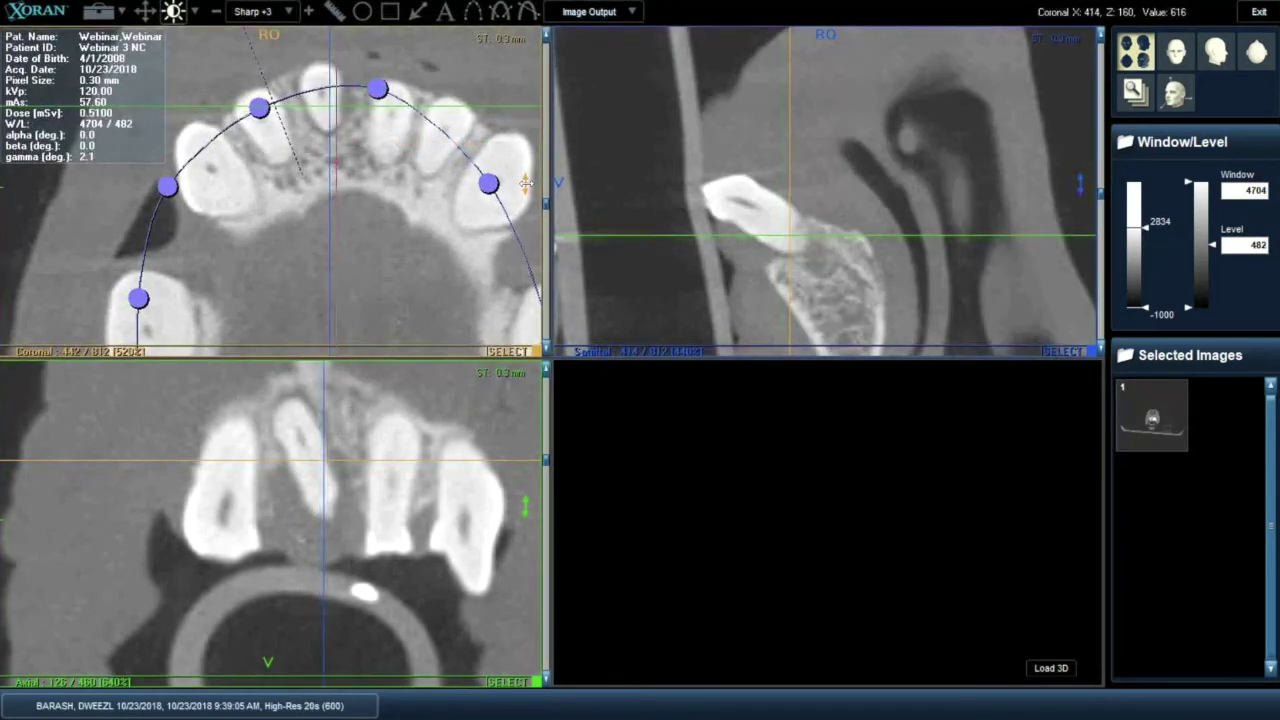
pyautogui.moveTo(526, 183); pyautogui.dragTo(526, 183)
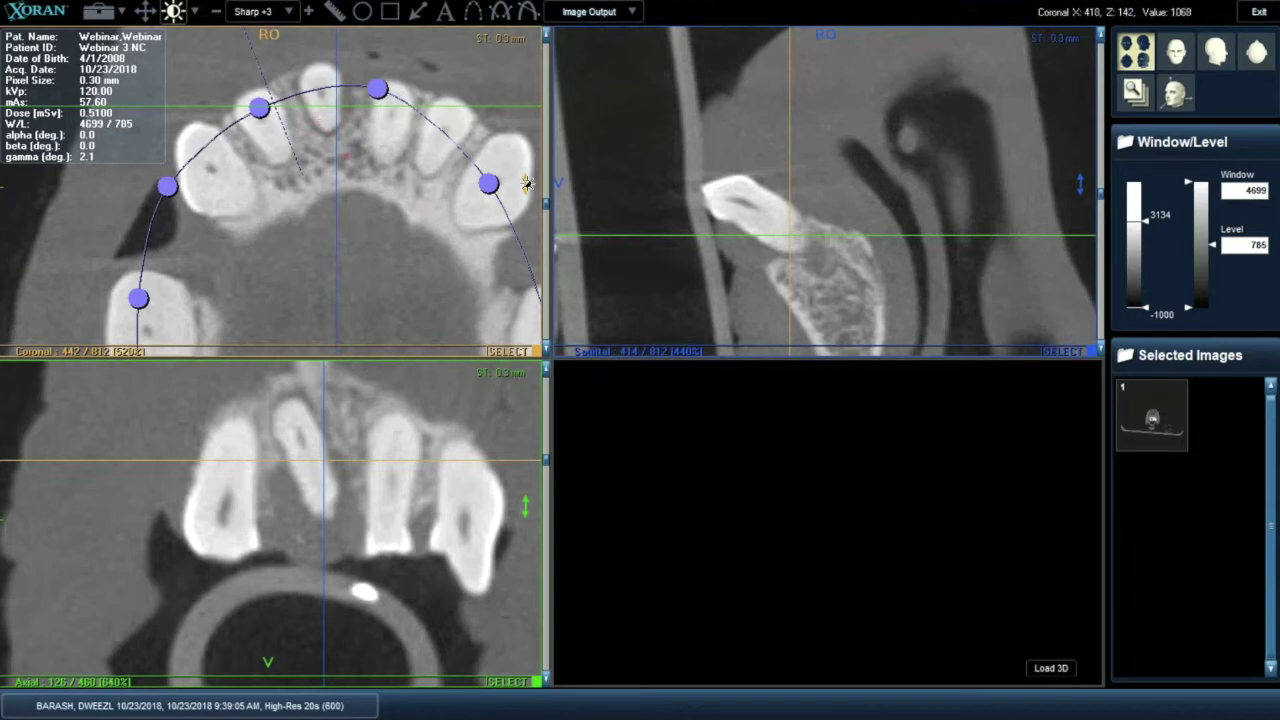
pyautogui.scroll(-3, 527, 183)
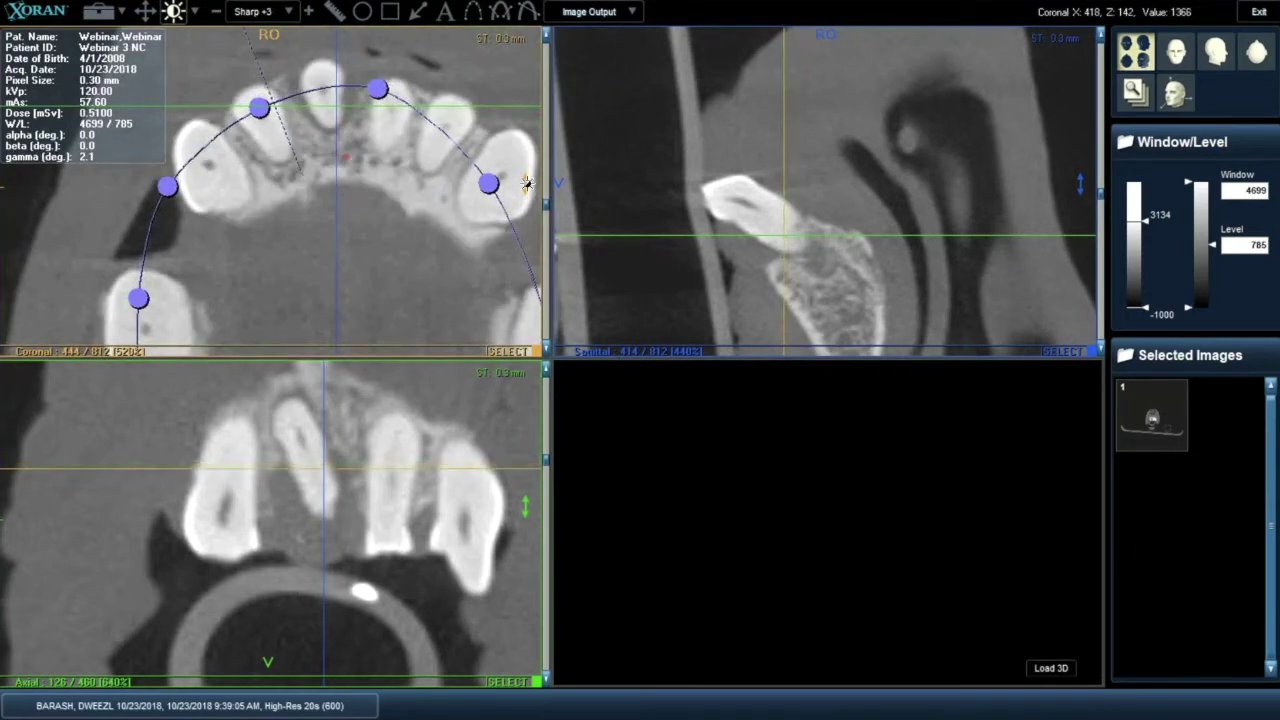
pyautogui.scroll(-1, 527, 183)
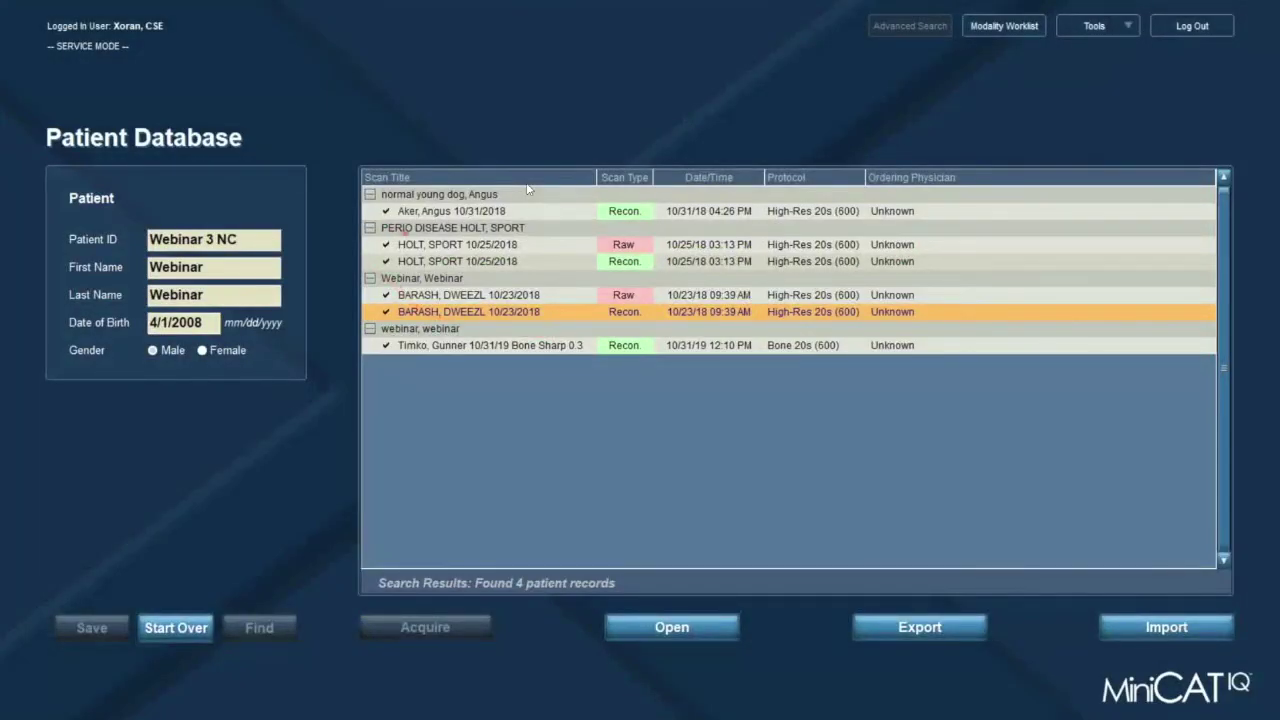
# Open the reconstructed periodontal disease scan dated 10/25/2018 from the patient database and enlarge its 3D rendering to full screen.
pyautogui.click(421, 261)
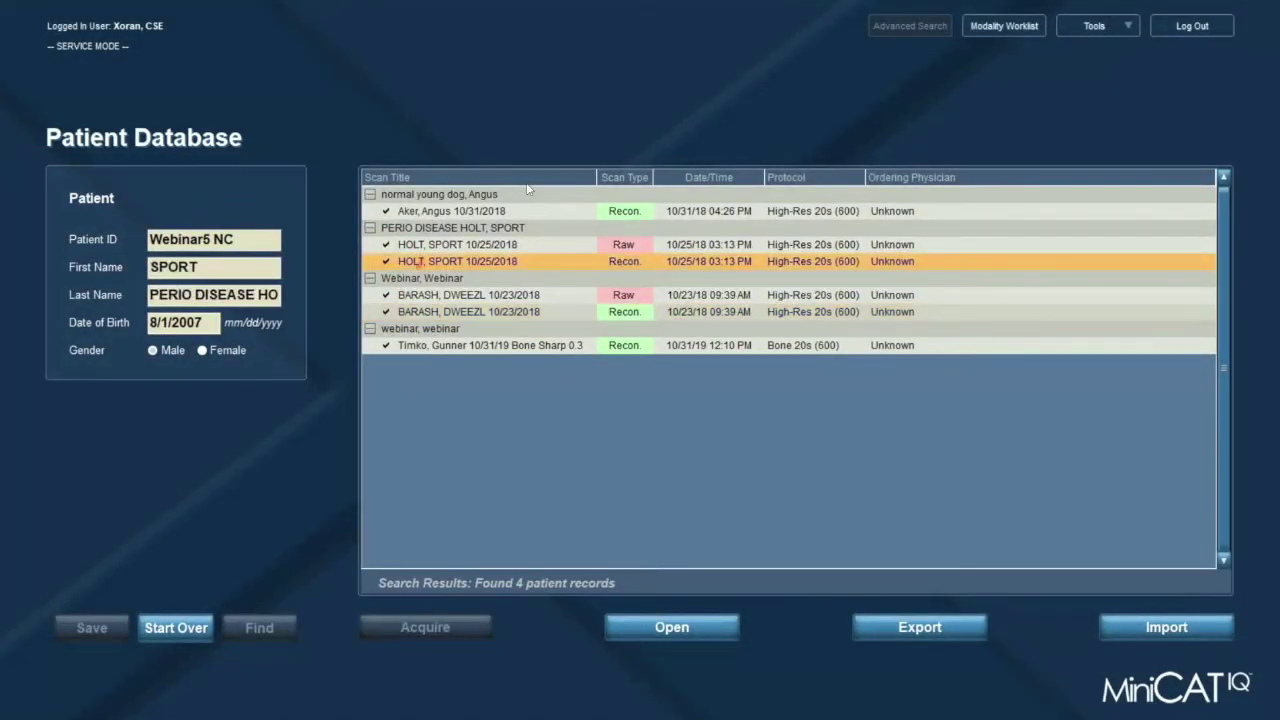
pyautogui.press('Return')
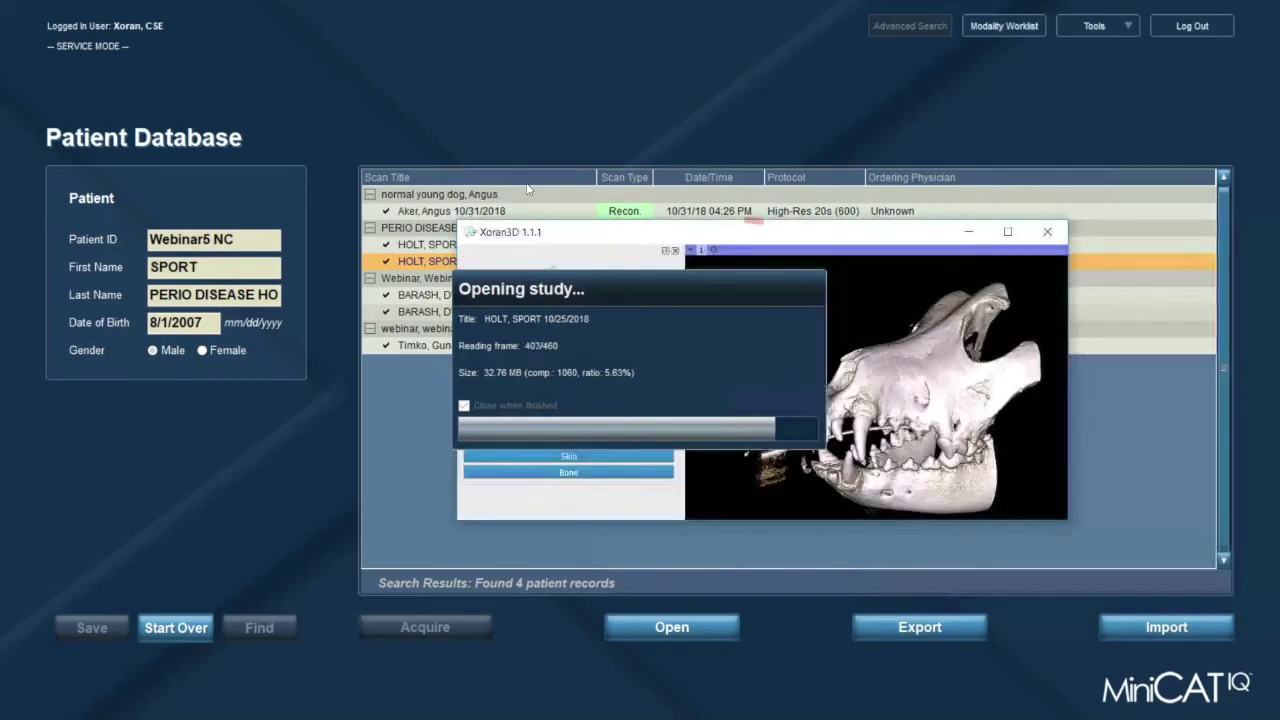
pyautogui.click(829, 183)
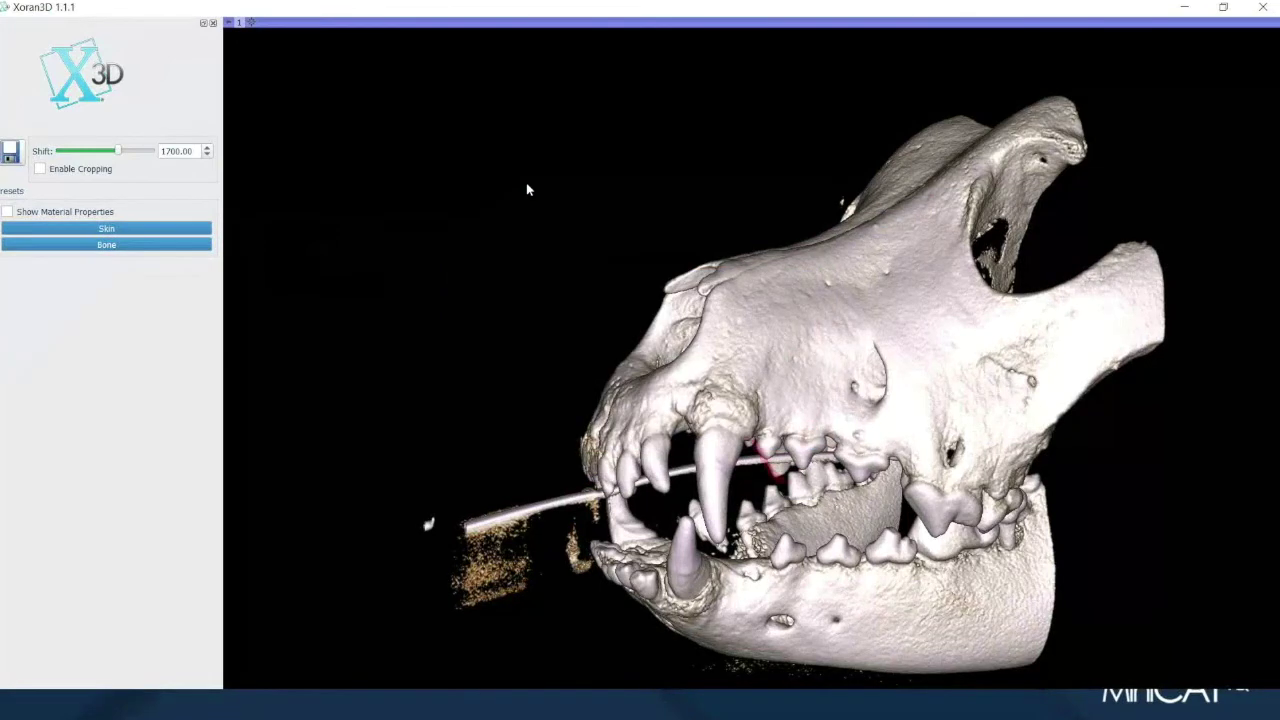
# Examine the canines, incisors and cheek teeth with their bone on the 3D skull from the front and close up from the side.
pyautogui.moveTo(762, 442); pyautogui.dragTo(699, 422)
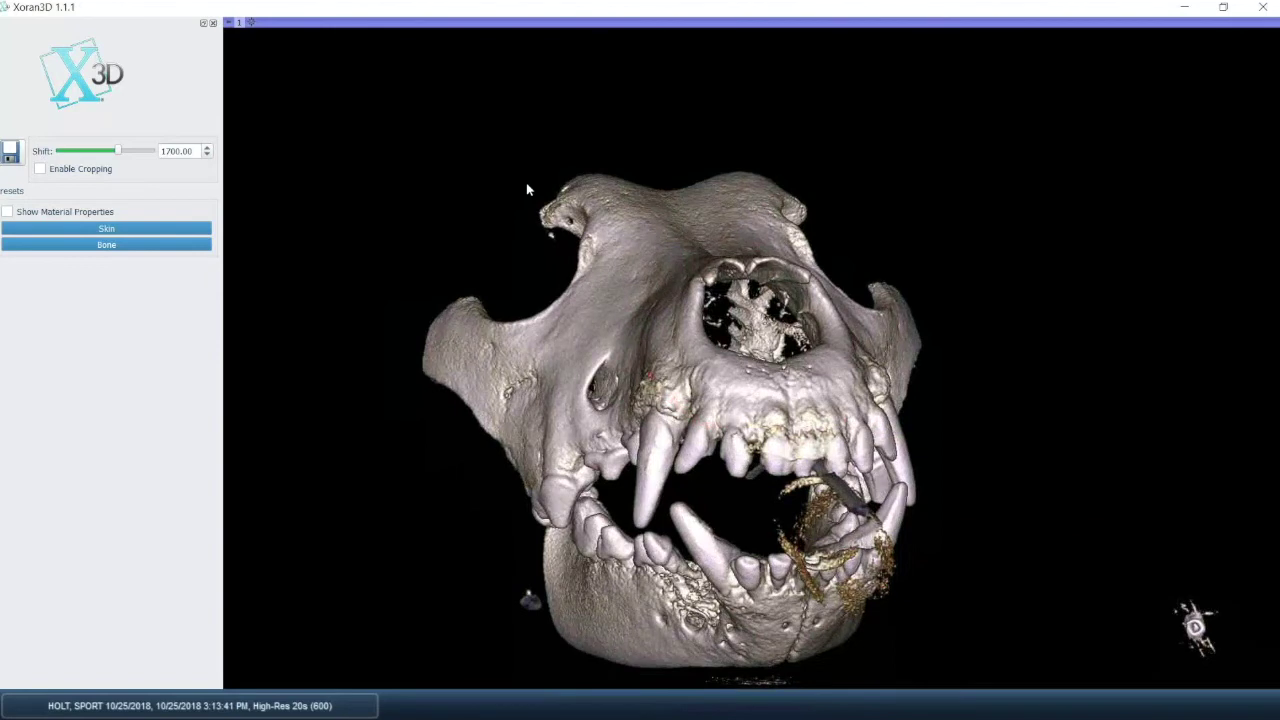
pyautogui.moveTo(643, 334); pyautogui.dragTo(679, 530)
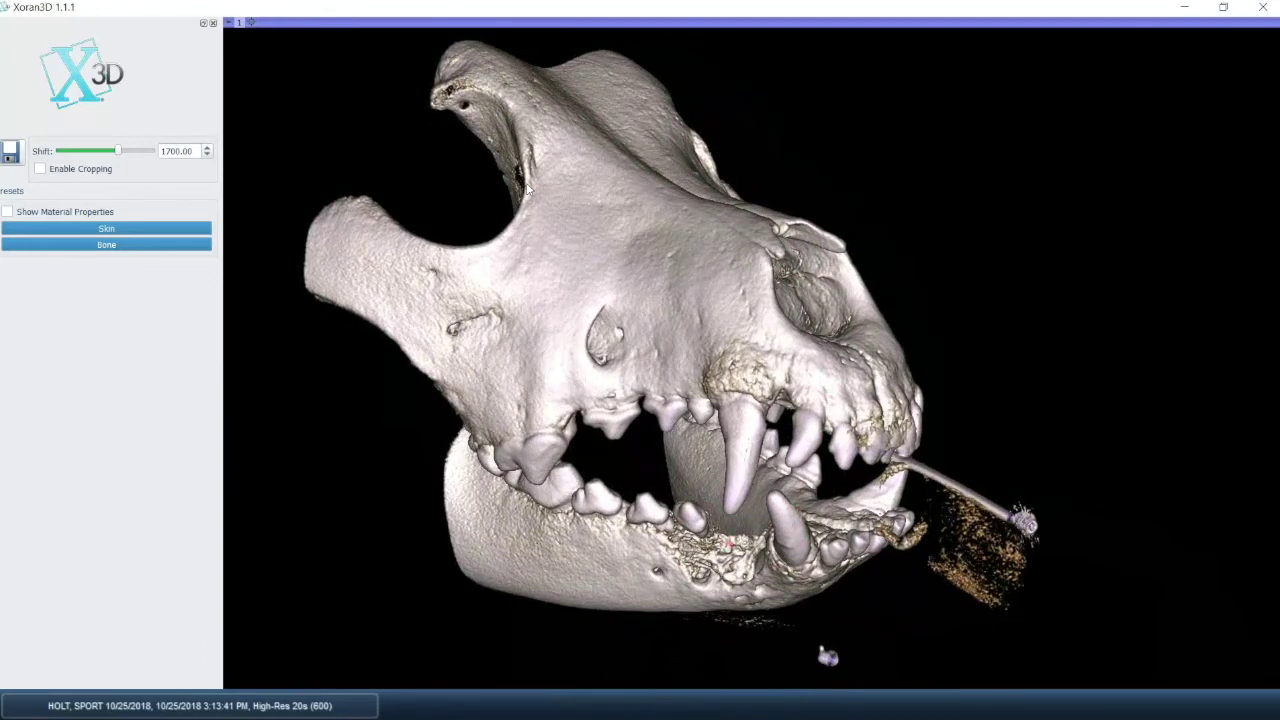
pyautogui.scroll(-2, 732, 545)
pyautogui.scroll(5, 732, 545)
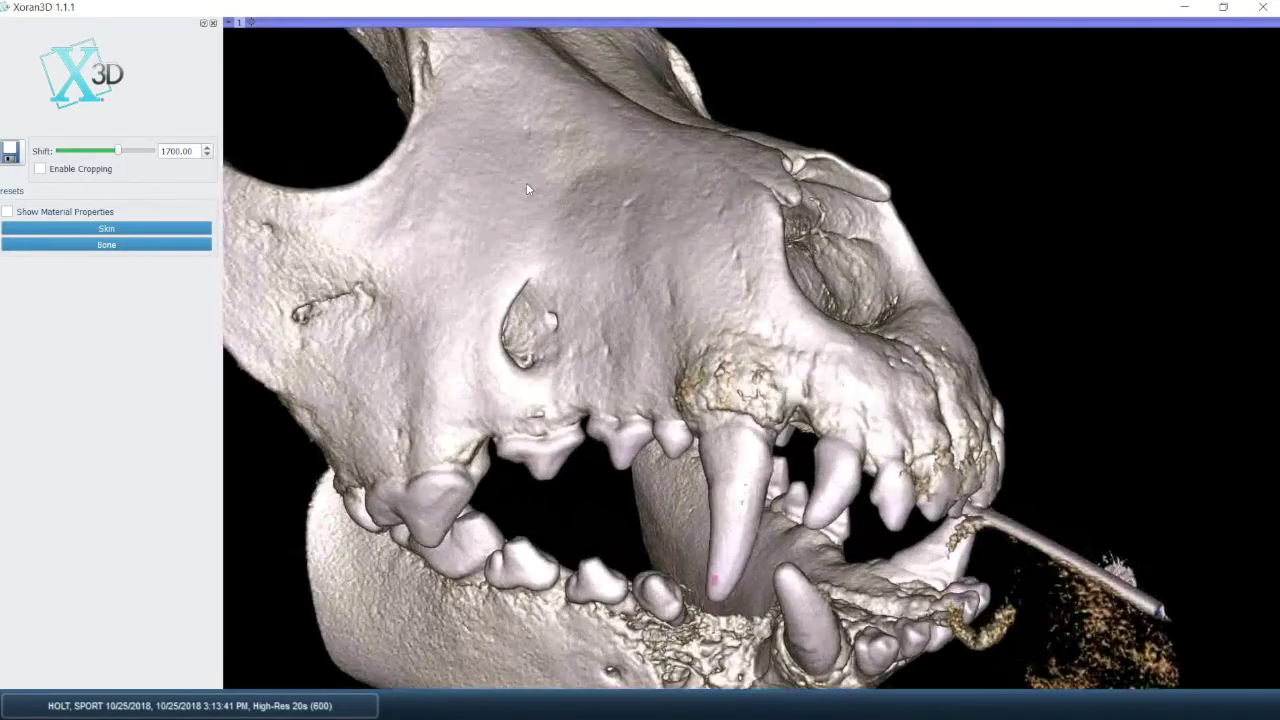
pyautogui.moveTo(698, 580); pyautogui.dragTo(655, 480)
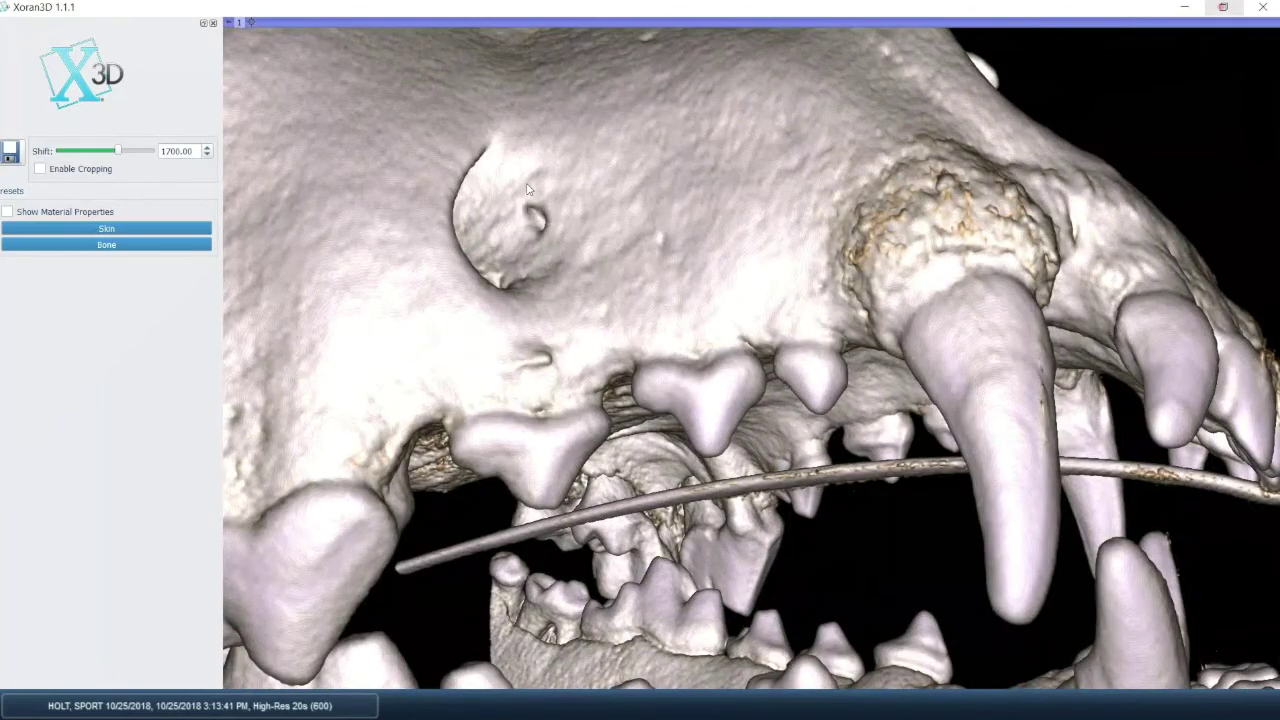
# Move the 3D rendering out of the way and zoom the slice views out to 140% coronal, 160% sagittal and 260% axial.
pyautogui.press('super+Down')
pyautogui.moveTo(528, 190); pyautogui.dragTo(921, 412)
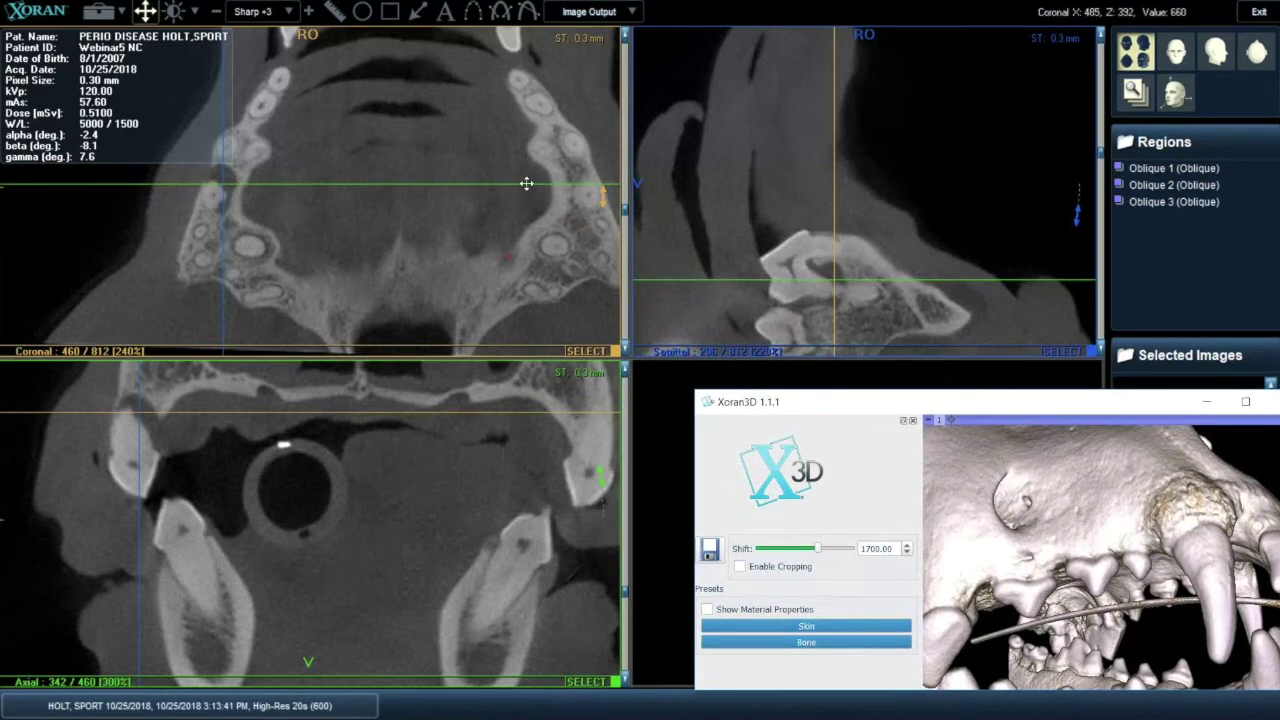
pyautogui.click(527, 183)
pyautogui.scroll(-1, 526, 183)
pyautogui.scroll(-2, 526, 183)
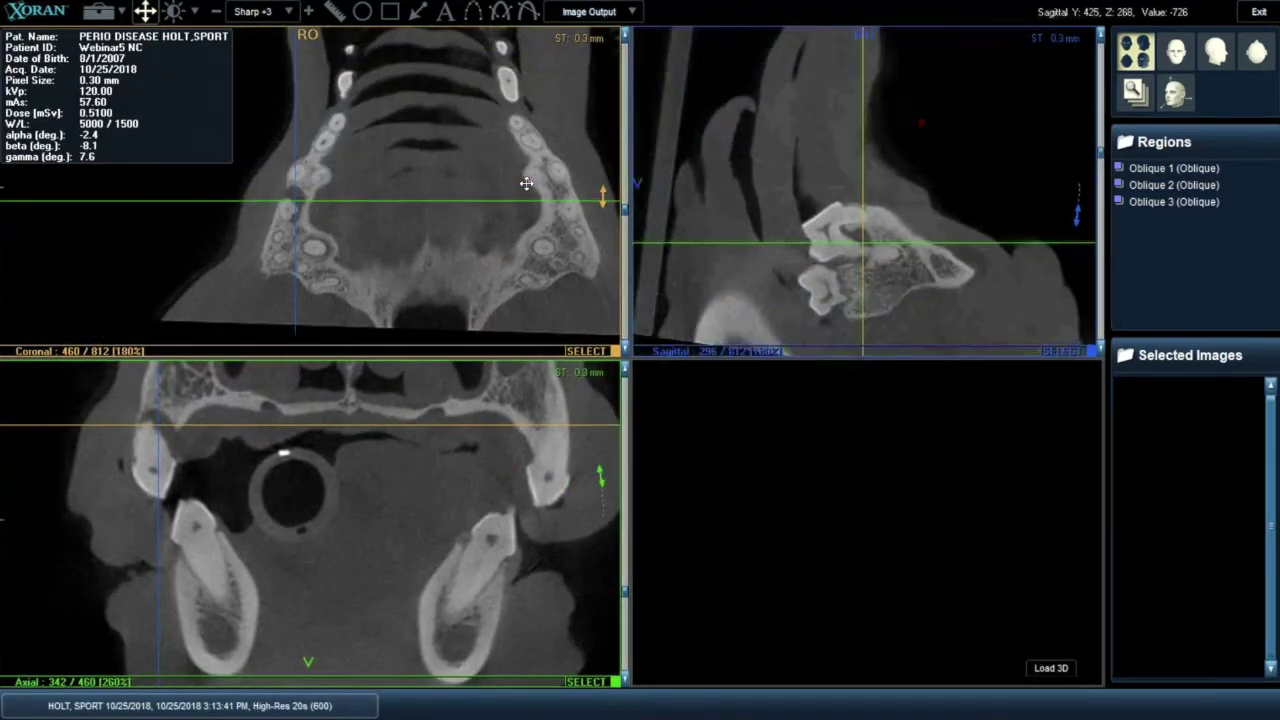
pyautogui.scroll(-2, 526, 183)
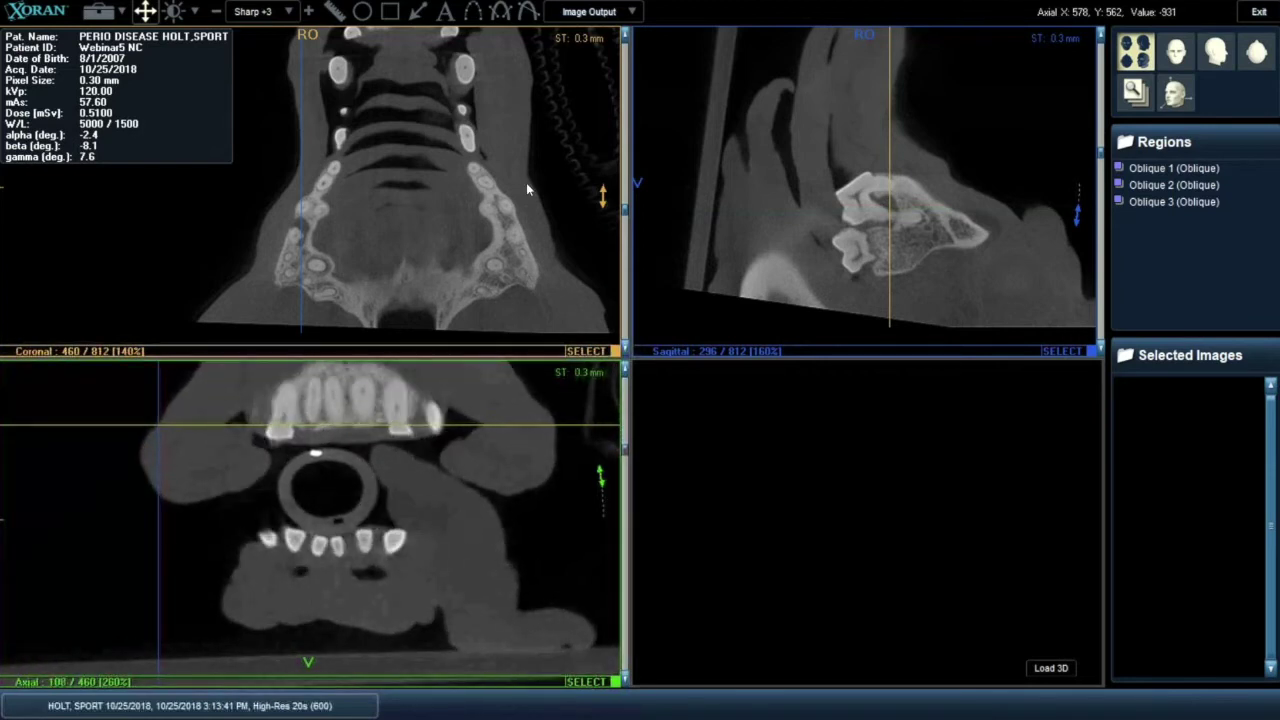
# Review the incisors and canines with their bone through axial slices 108 to 177, returning to slice 174.
pyautogui.scroll(-12, 527, 189)
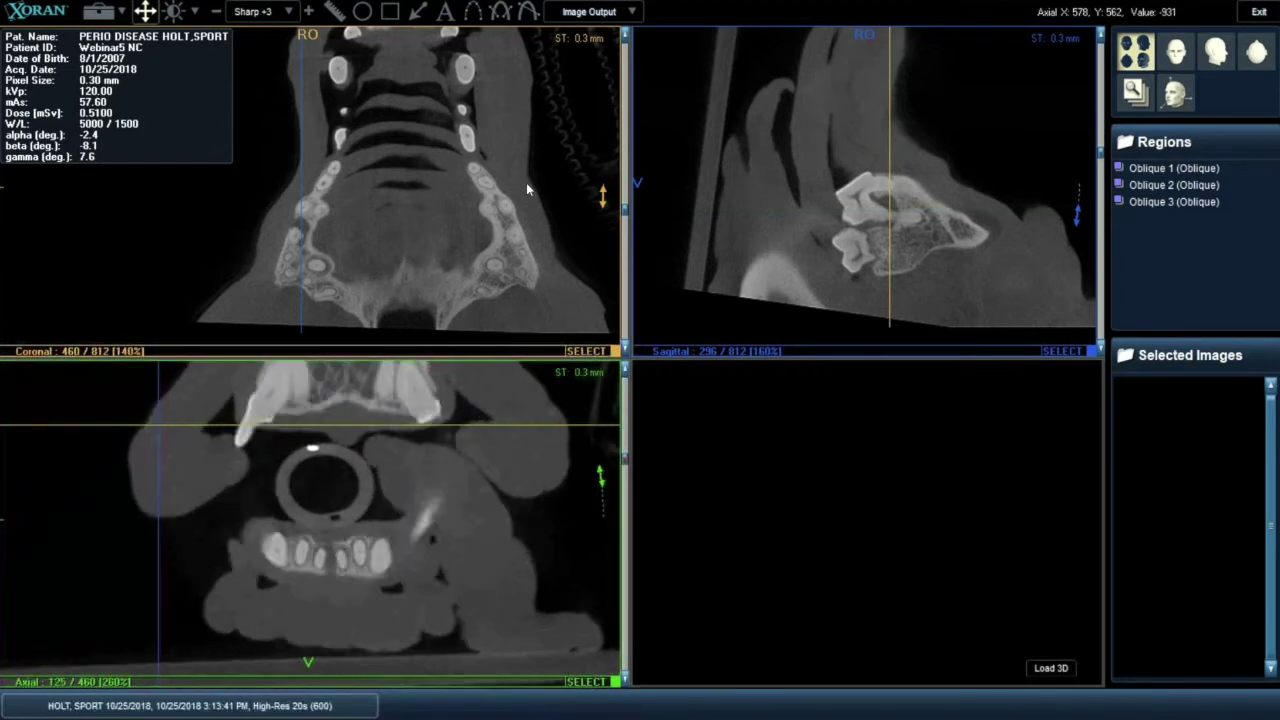
pyautogui.scroll(-6, 527, 189)
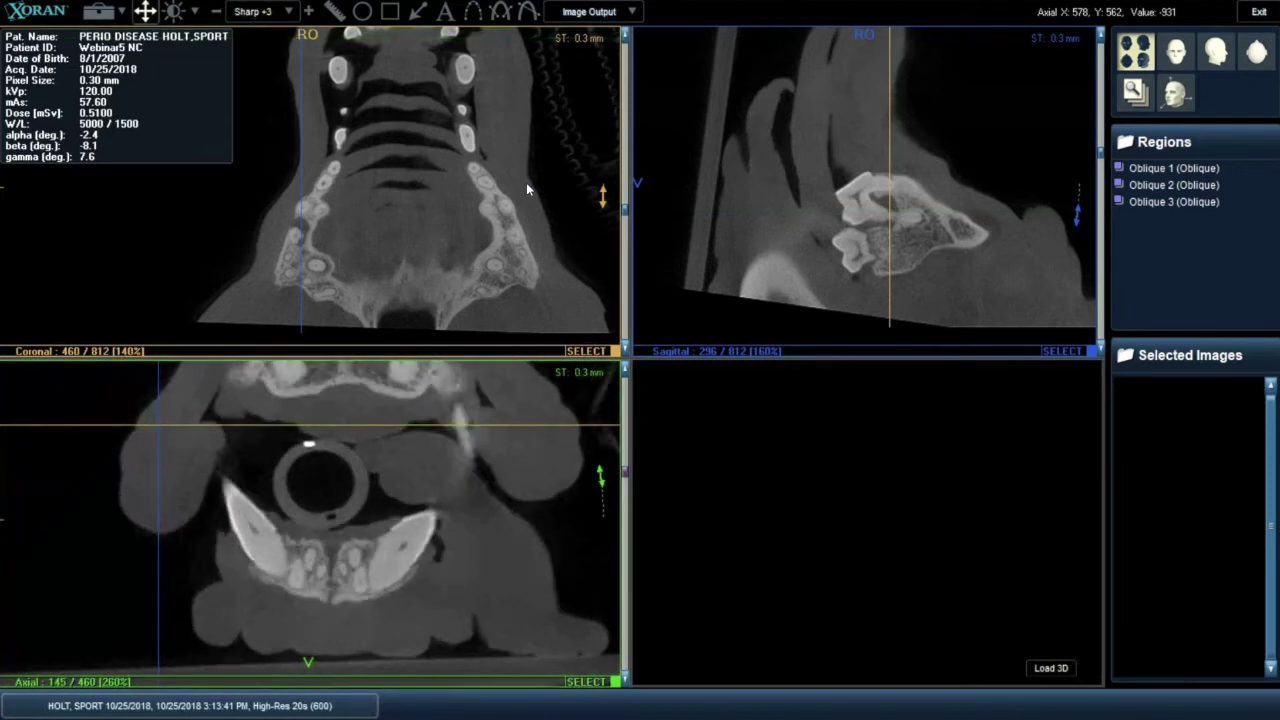
pyautogui.scroll(-4, 527, 189)
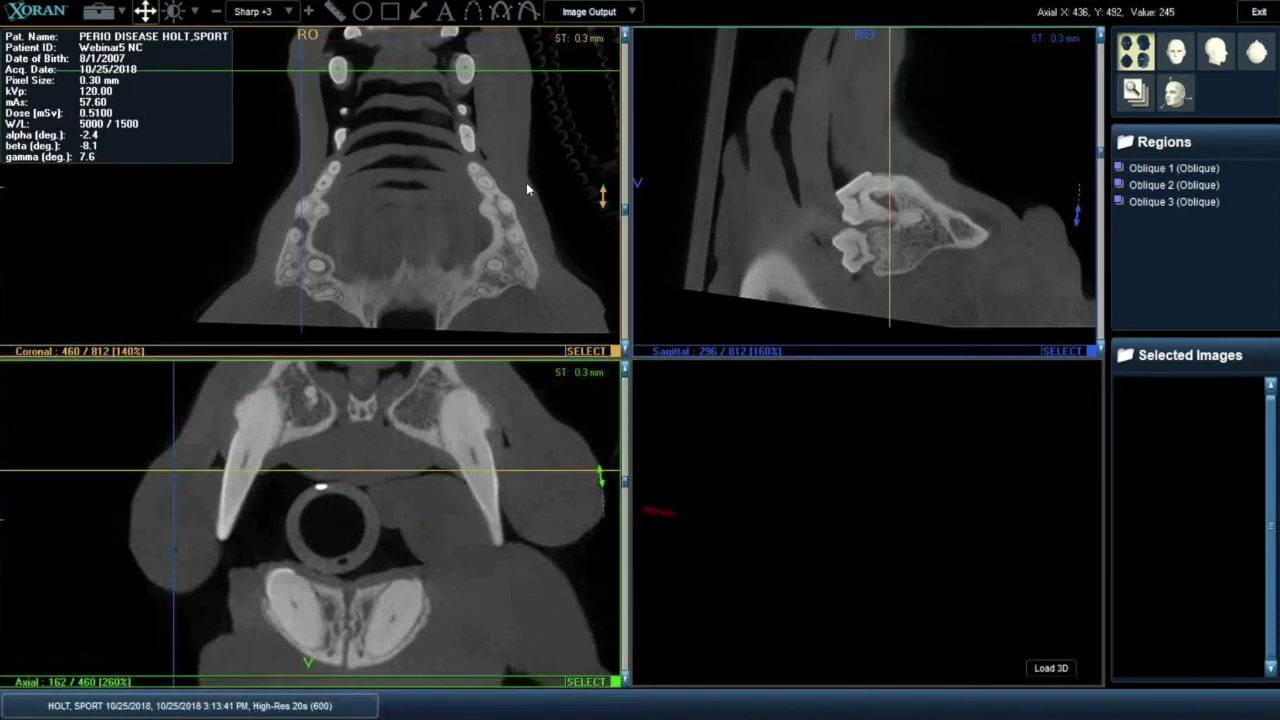
pyautogui.scroll(-17, 527, 189)
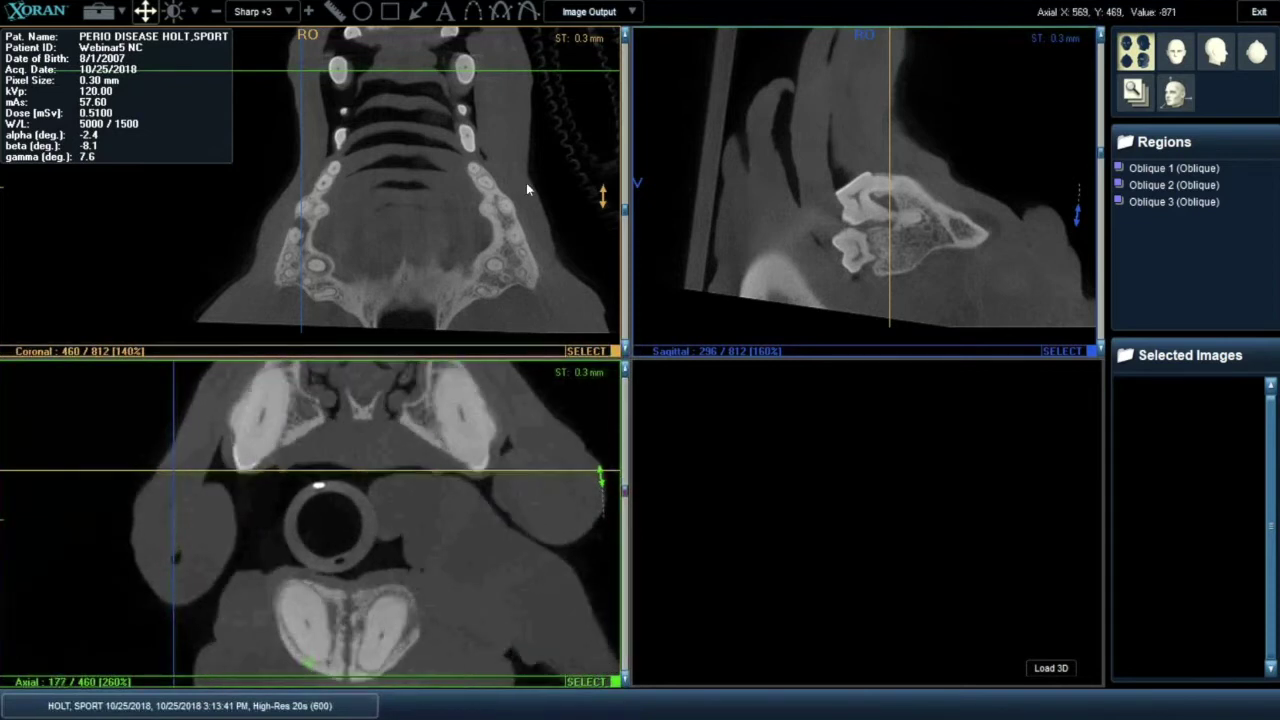
pyautogui.scroll(11, 527, 189)
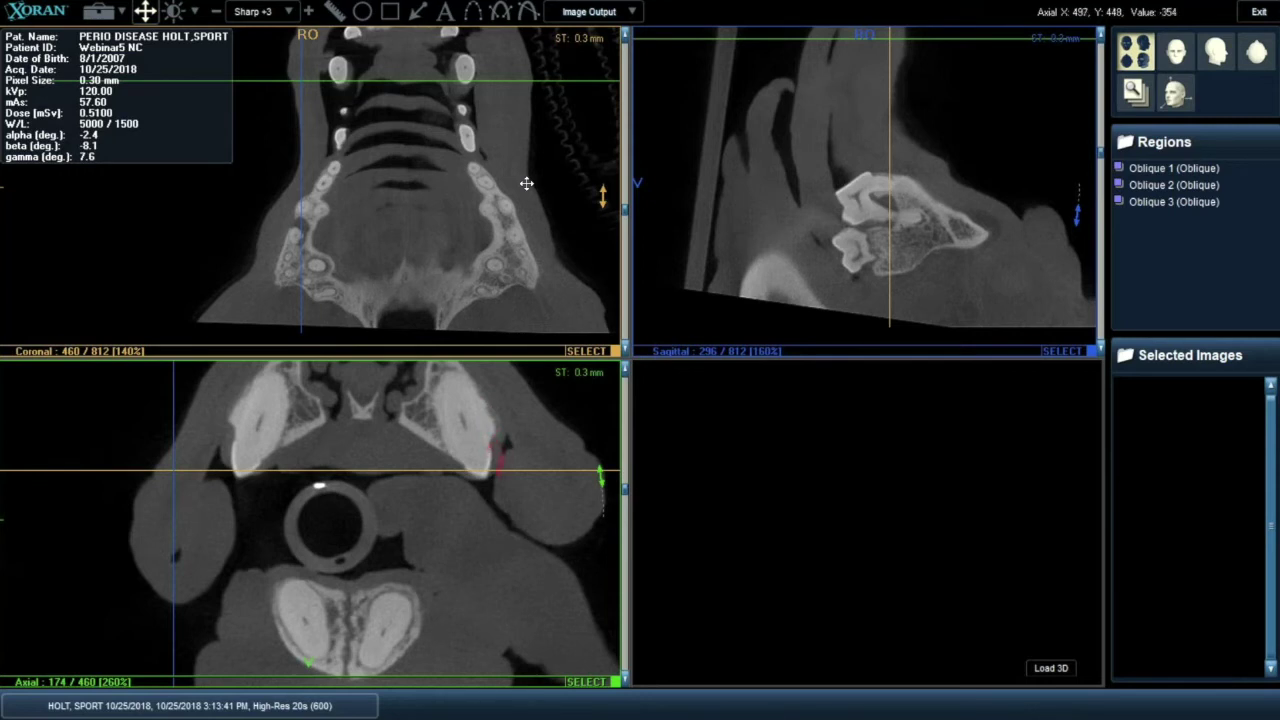
# Follow the lower canine roots and mandibular bone on both sides through axial slices 192 to 264.
pyautogui.moveTo(625, 489); pyautogui.dragTo(625, 500)
pyautogui.moveTo(461, 631); pyautogui.dragTo(486, 577)
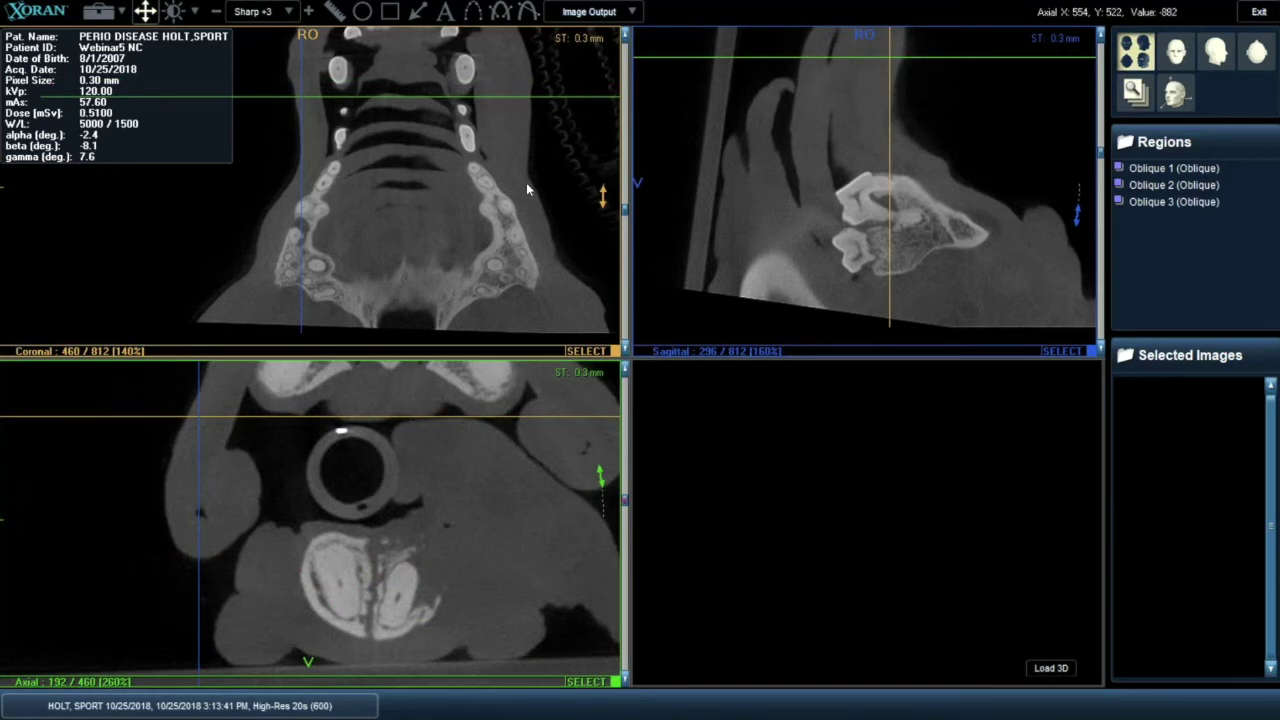
pyautogui.scroll(-11, 527, 188)
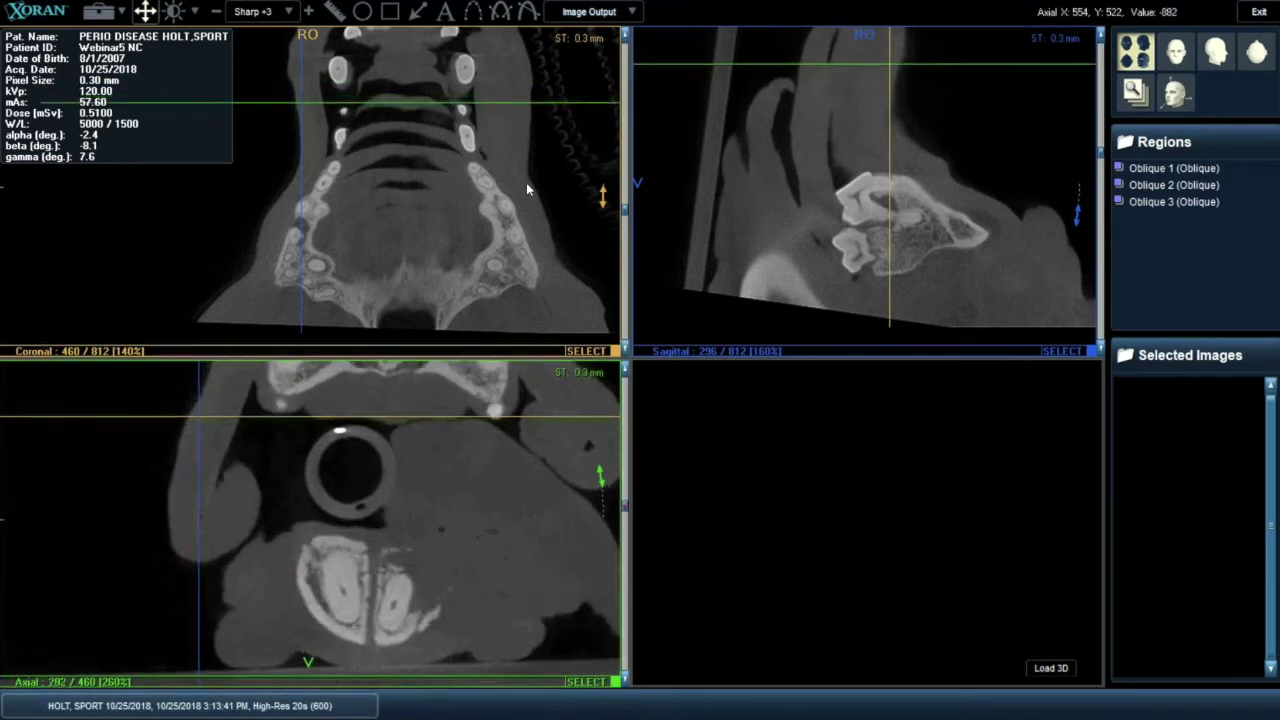
pyautogui.scroll(-20, 527, 188)
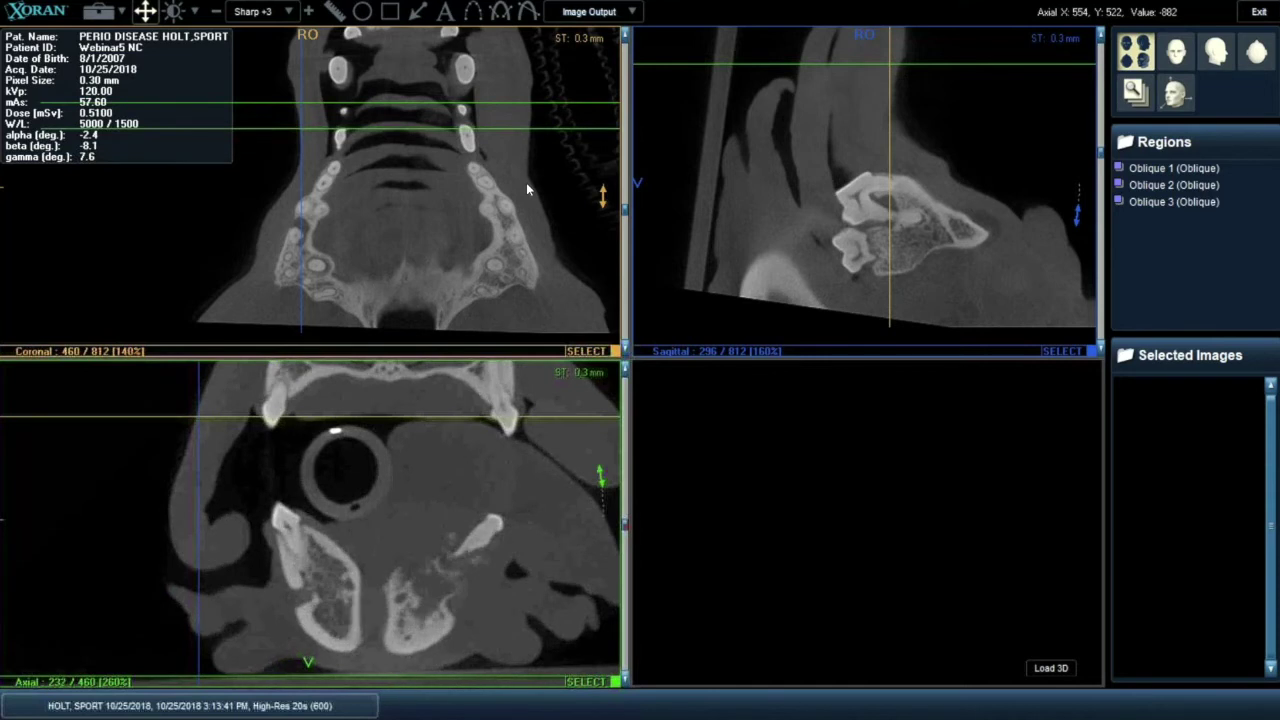
pyautogui.scroll(-20, 527, 188)
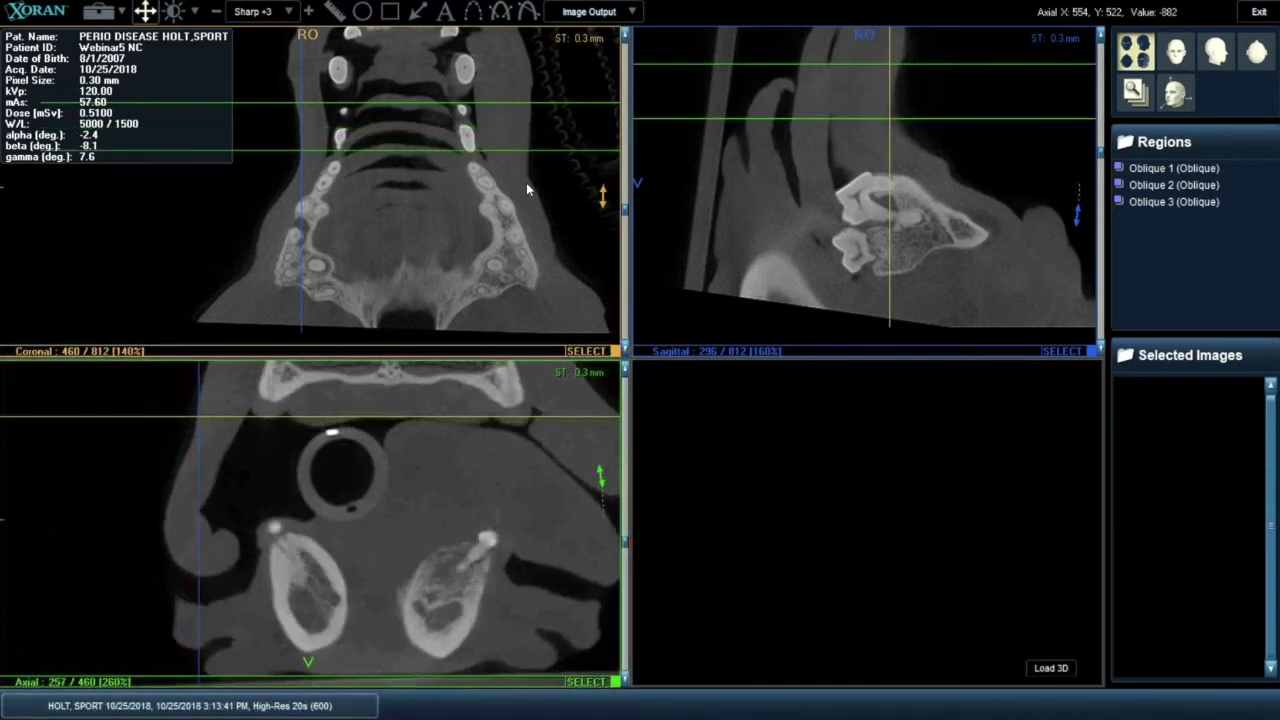
pyautogui.scroll(5, 527, 188)
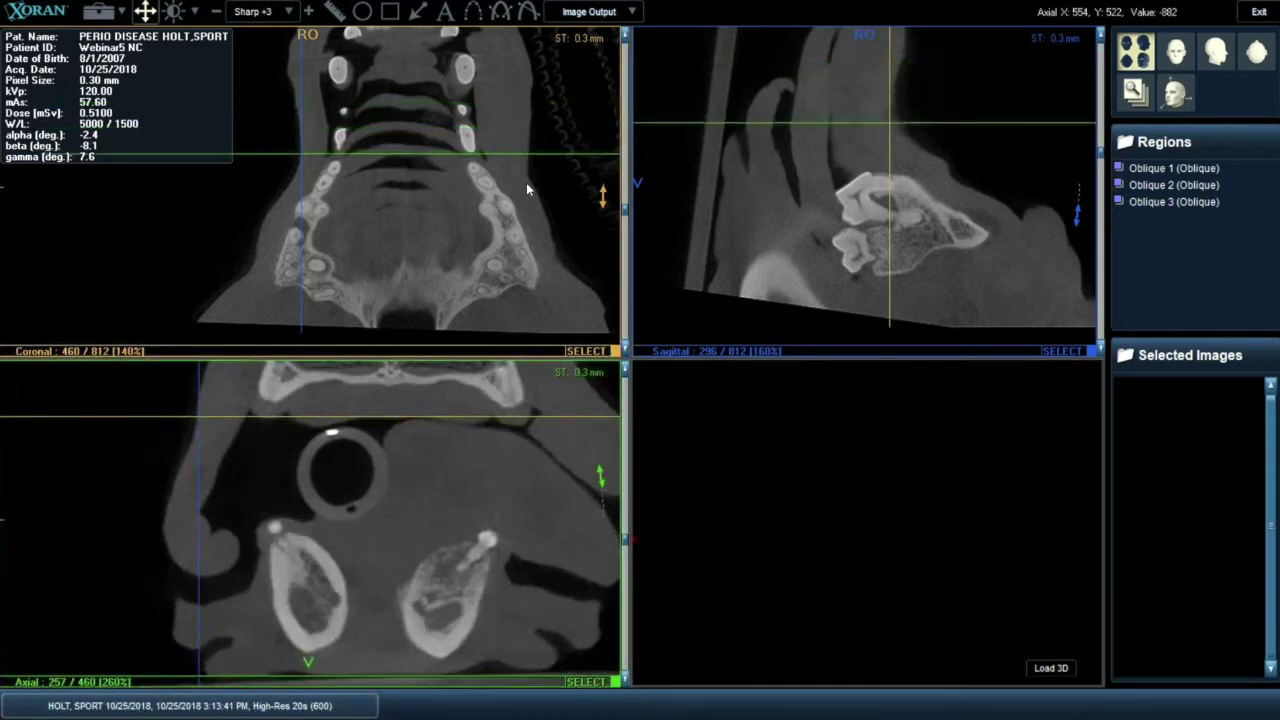
pyautogui.scroll(-7, 527, 188)
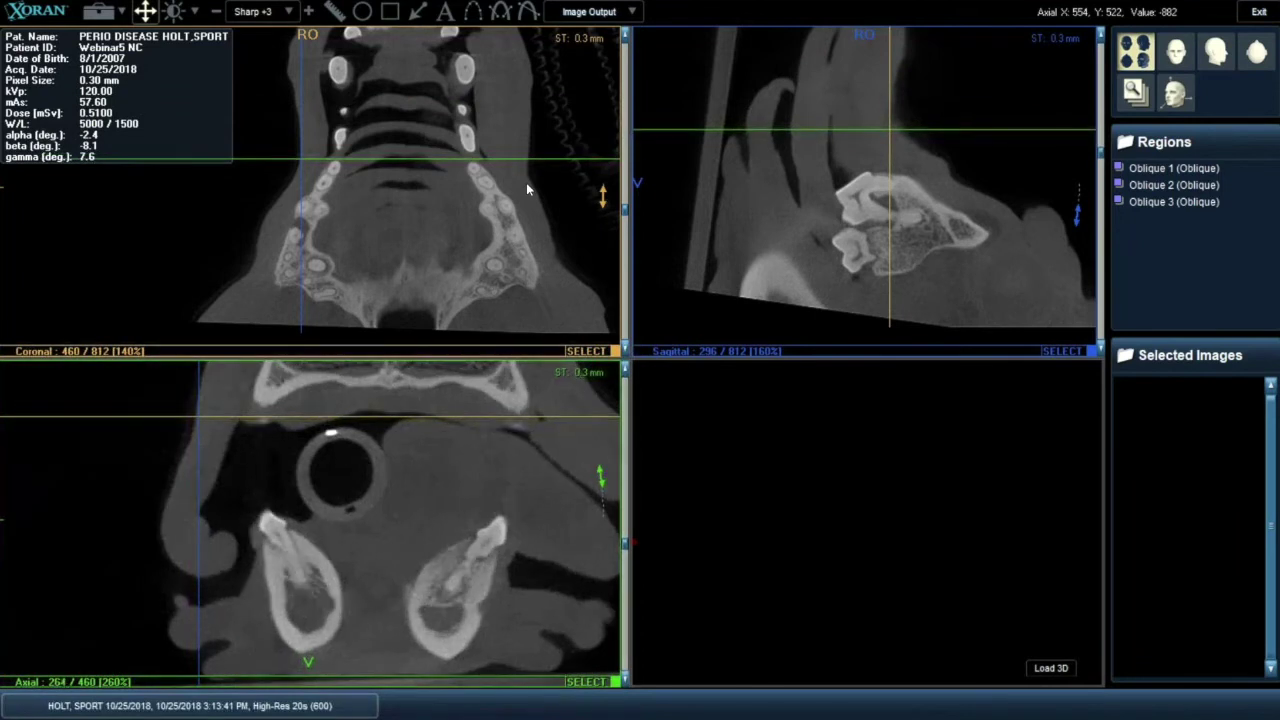
# Review the upper and lower cheek teeth with their bone on both sides through axial slices 264 to 318.
pyautogui.scroll(-4, 527, 188)
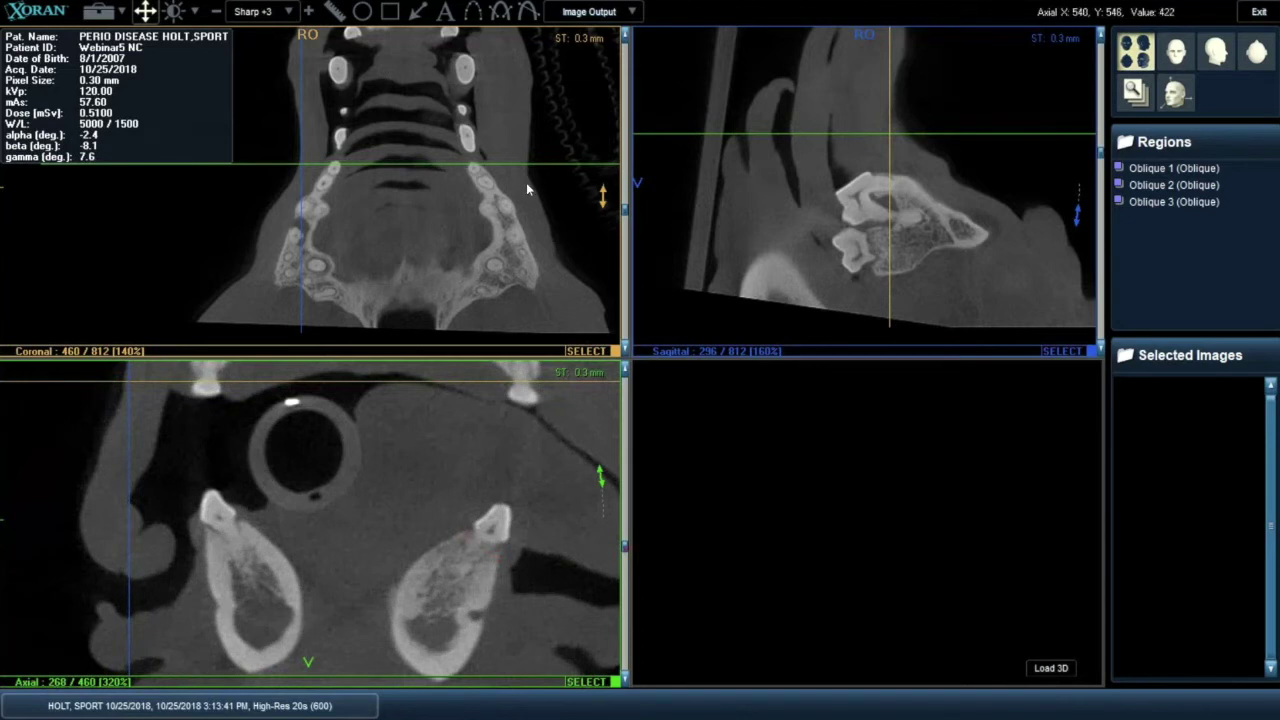
pyautogui.scroll(-20, 528, 190)
pyautogui.scroll(-7, 528, 190)
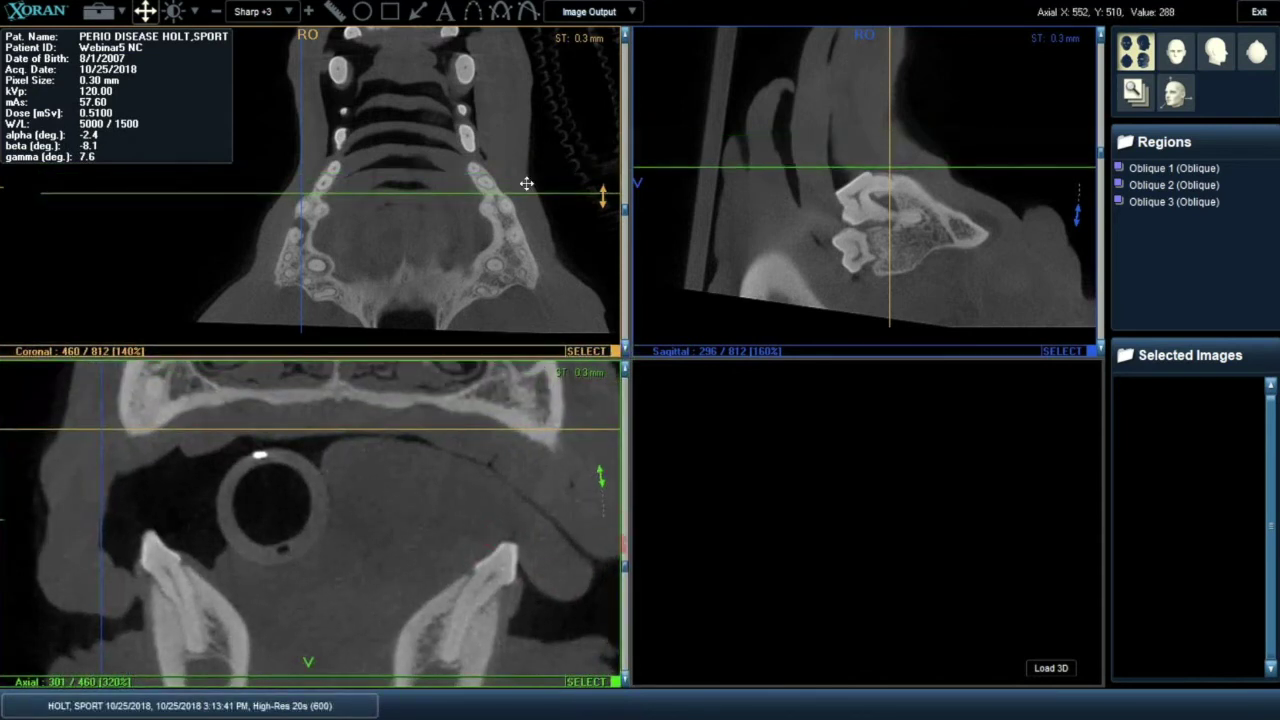
pyautogui.scroll(-20, 528, 190)
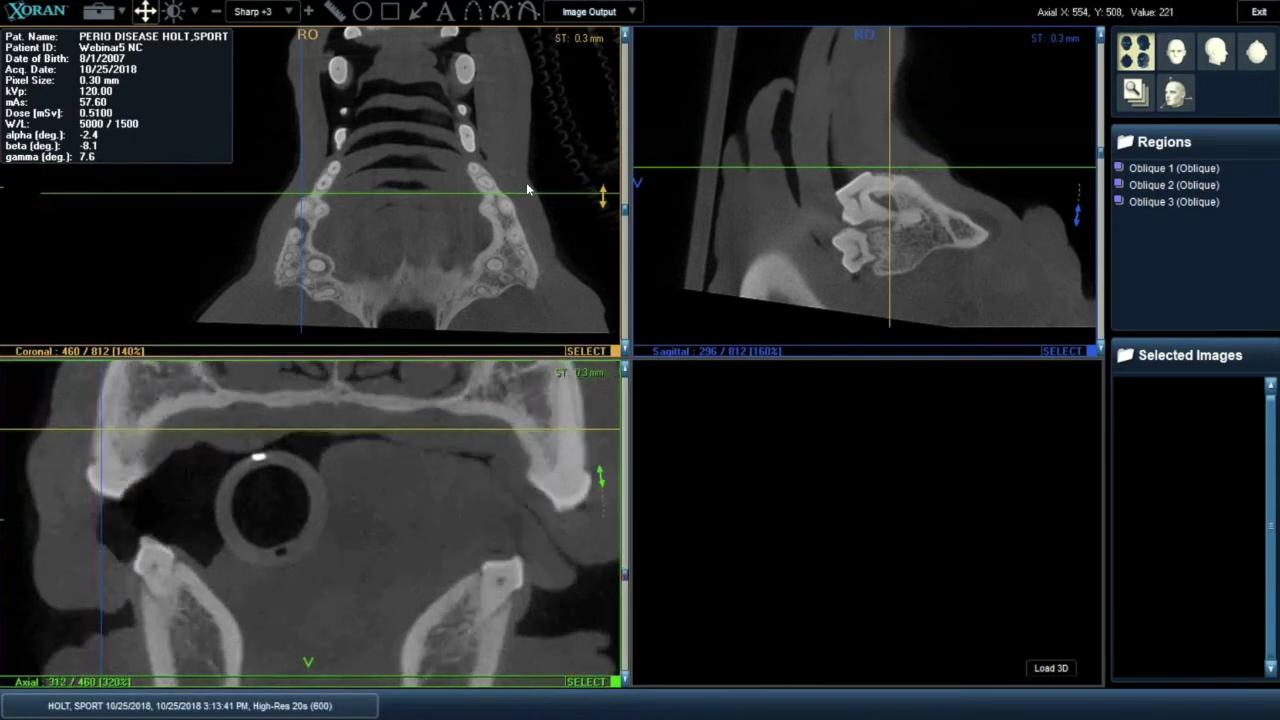
pyautogui.scroll(5, 528, 190)
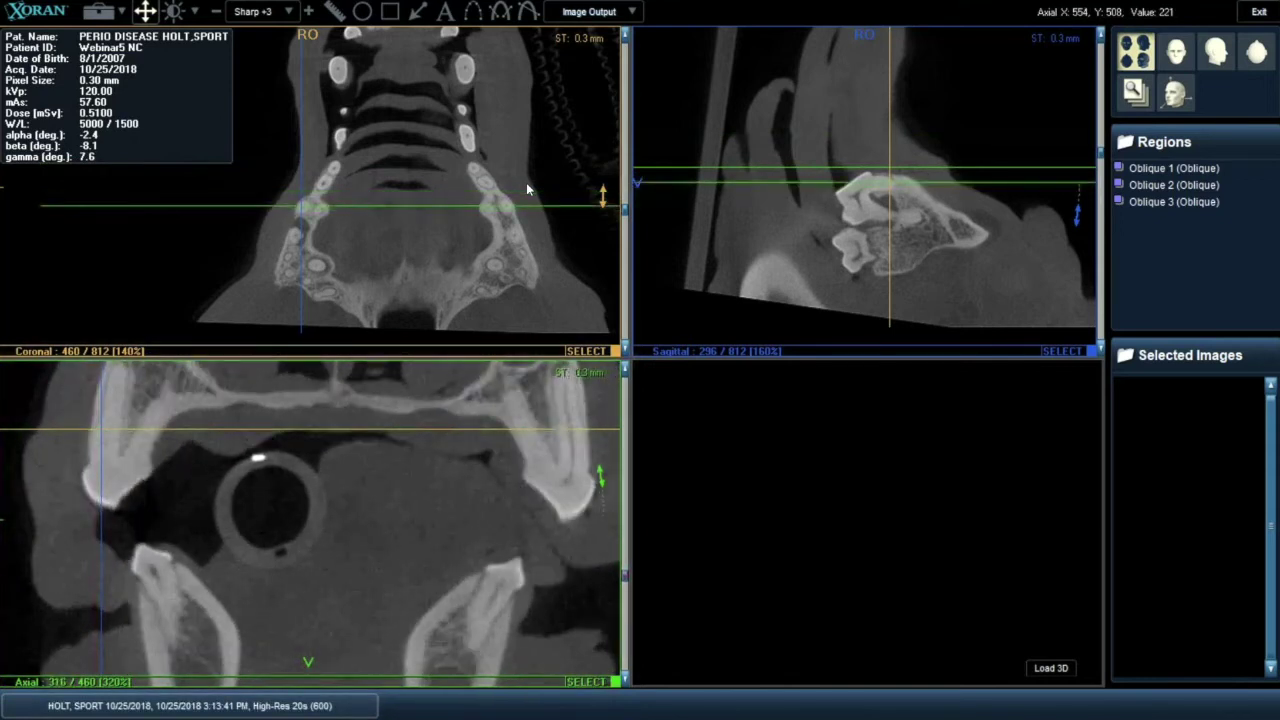
pyautogui.scroll(-1, 527, 186)
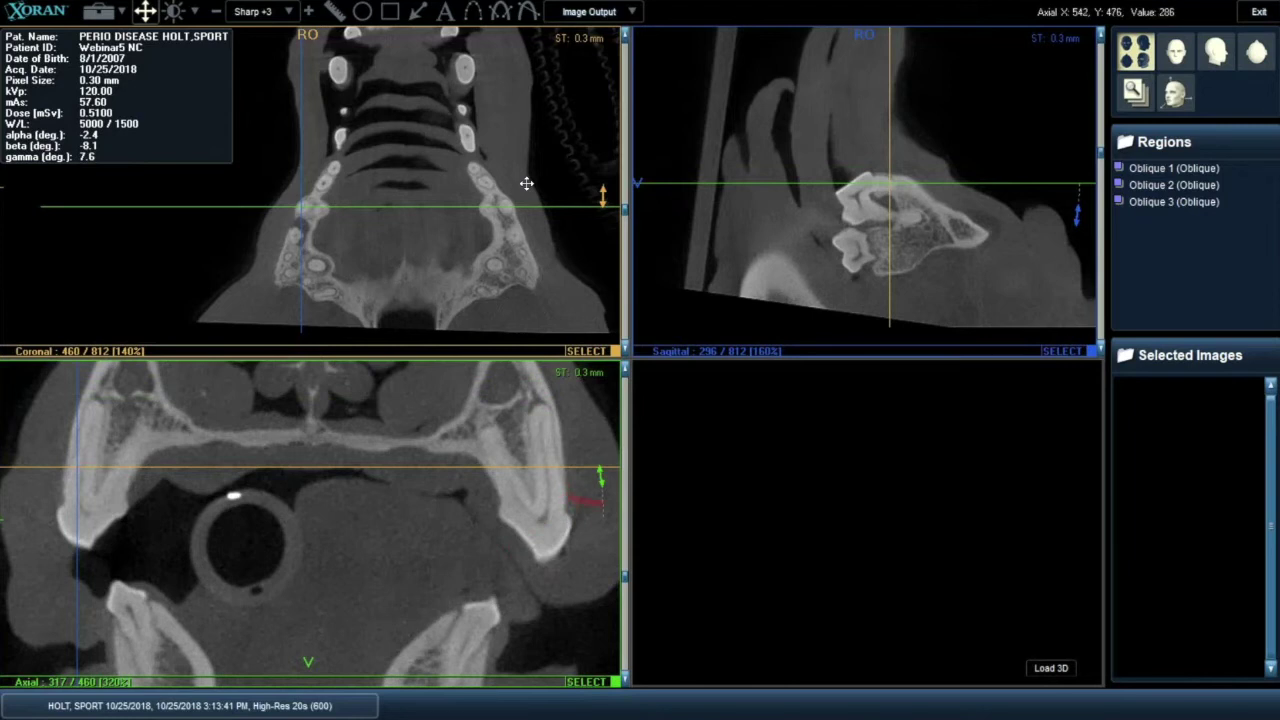
pyautogui.scroll(-1, 590, 510)
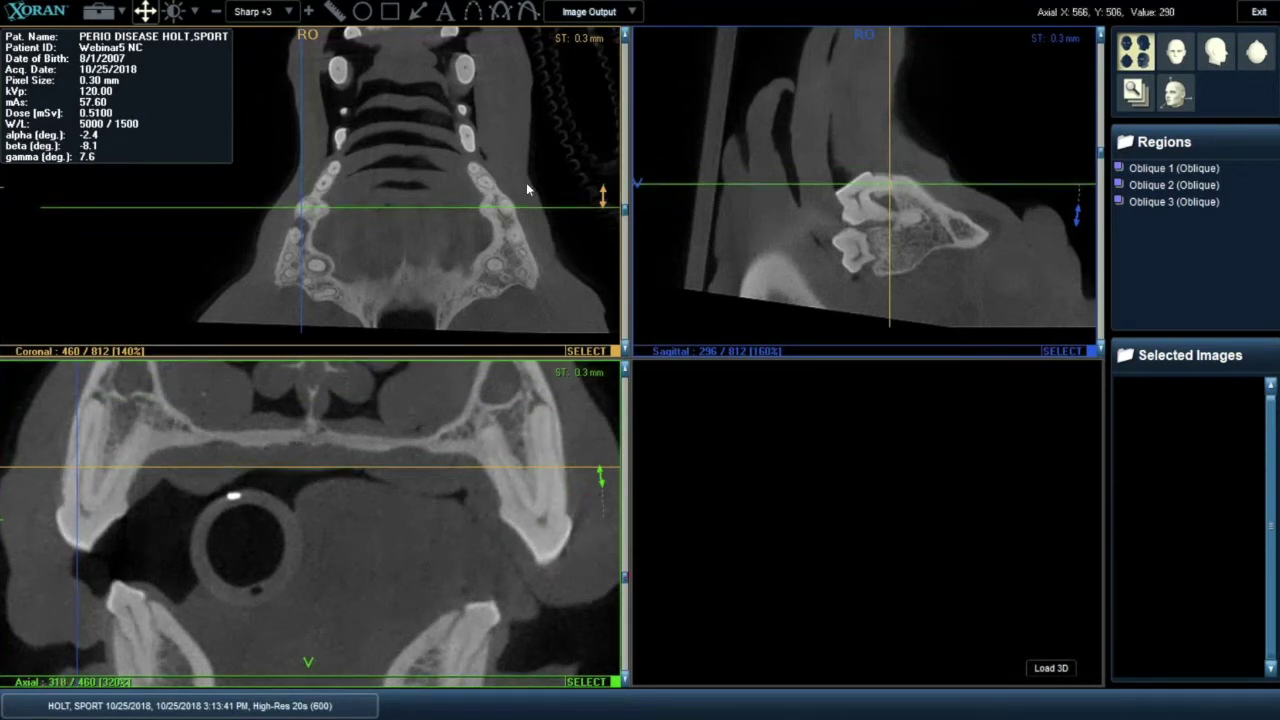
# Advance to axial slice 334 and enlarge it to 380% on the upper cheek tooth beside the endotracheal tube.
pyautogui.scroll(-20, 527, 189)
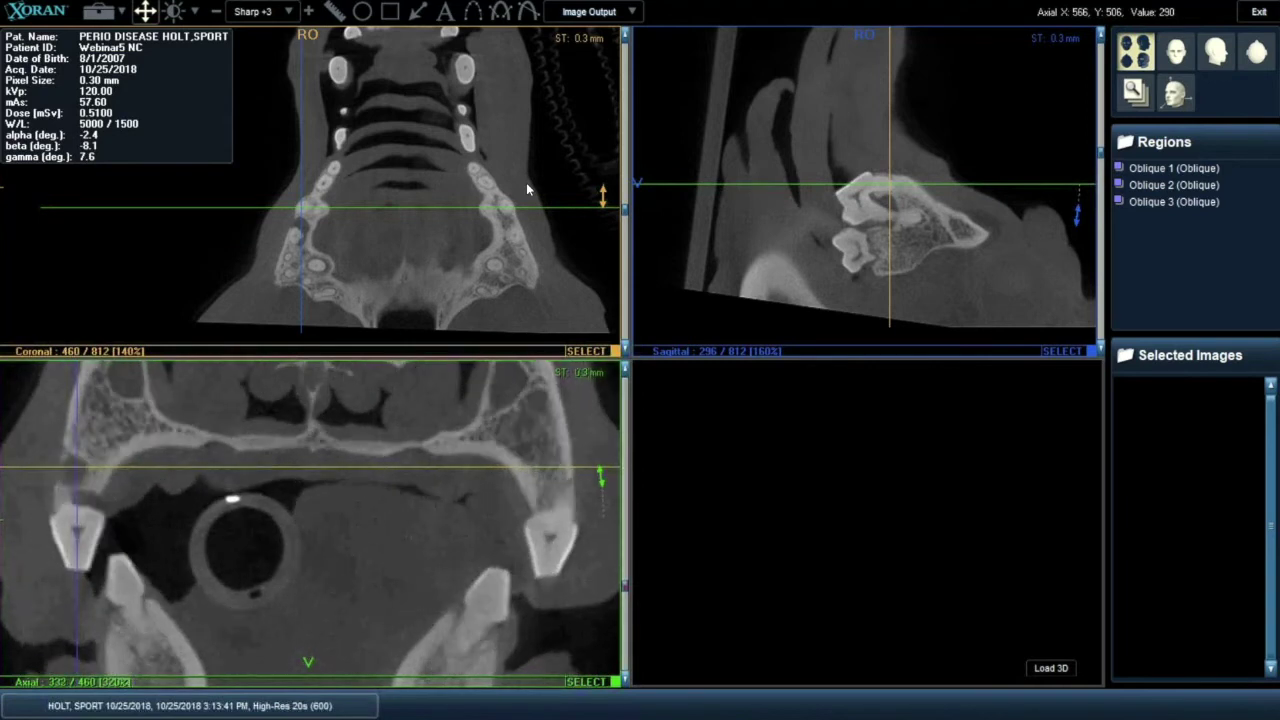
pyautogui.scroll(5, 527, 189)
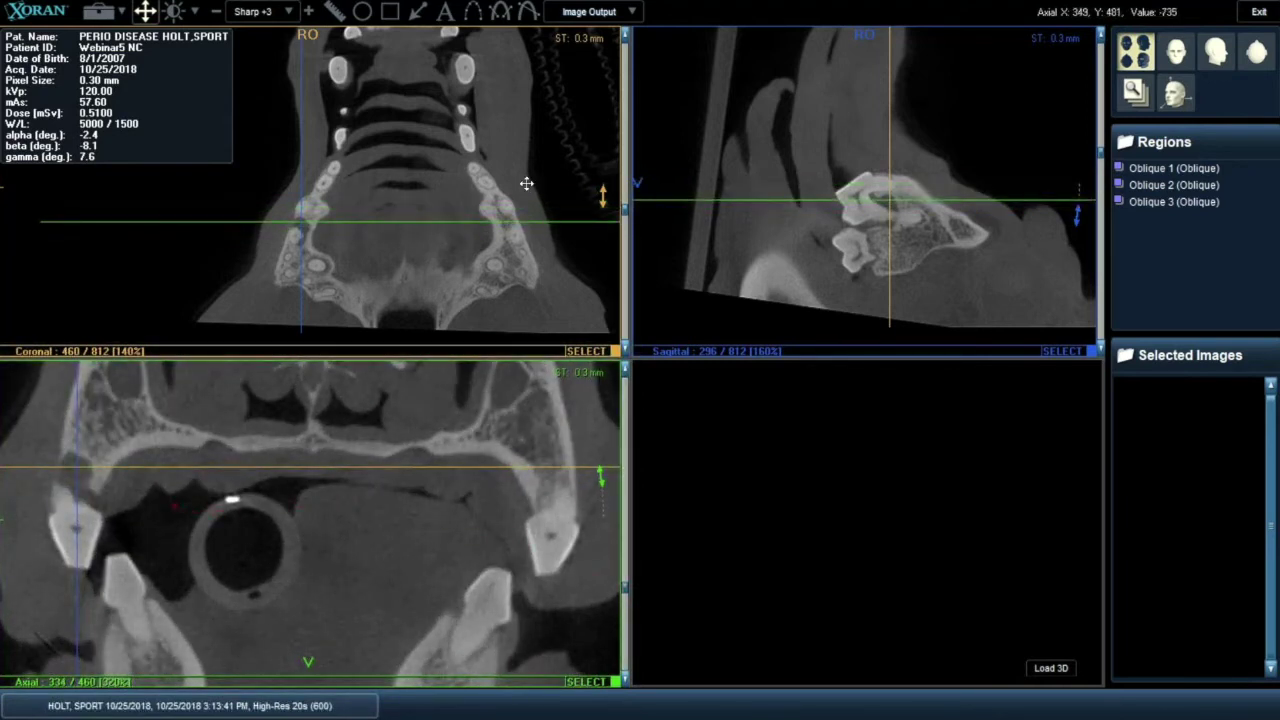
pyautogui.scroll(3, 190, 508)
pyautogui.moveTo(190, 508); pyautogui.dragTo(343, 508)
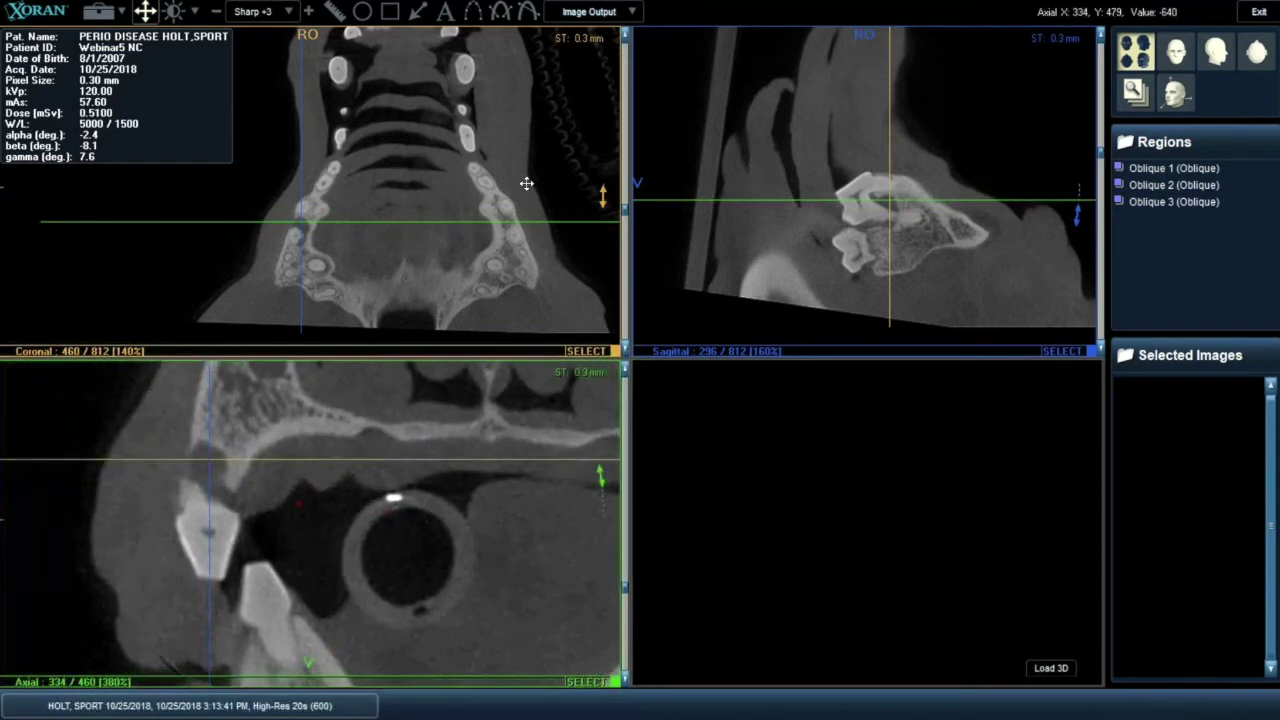
# Compare the cheek teeth roots on coronal slices 456 to 472 at 240%, settle on slice 470, and zoom the sagittal view to 240%.
pyautogui.scroll(5, 526, 183)
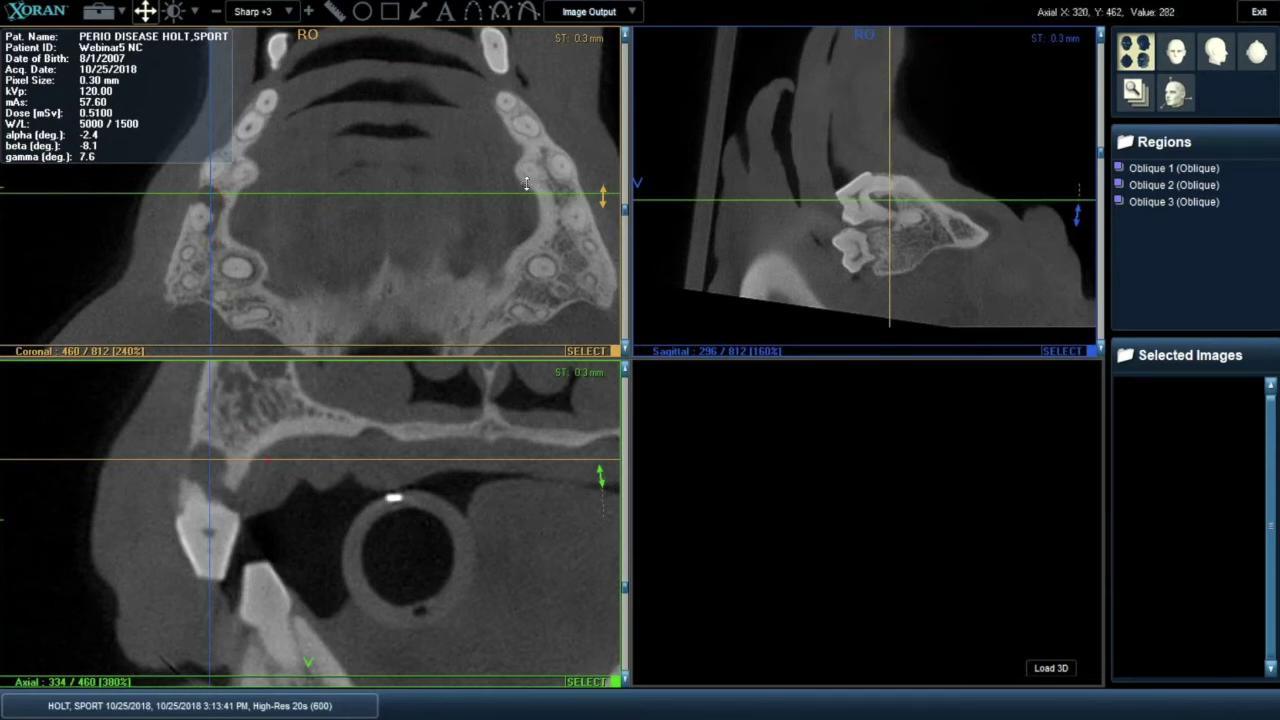
pyautogui.scroll(4, 526, 183)
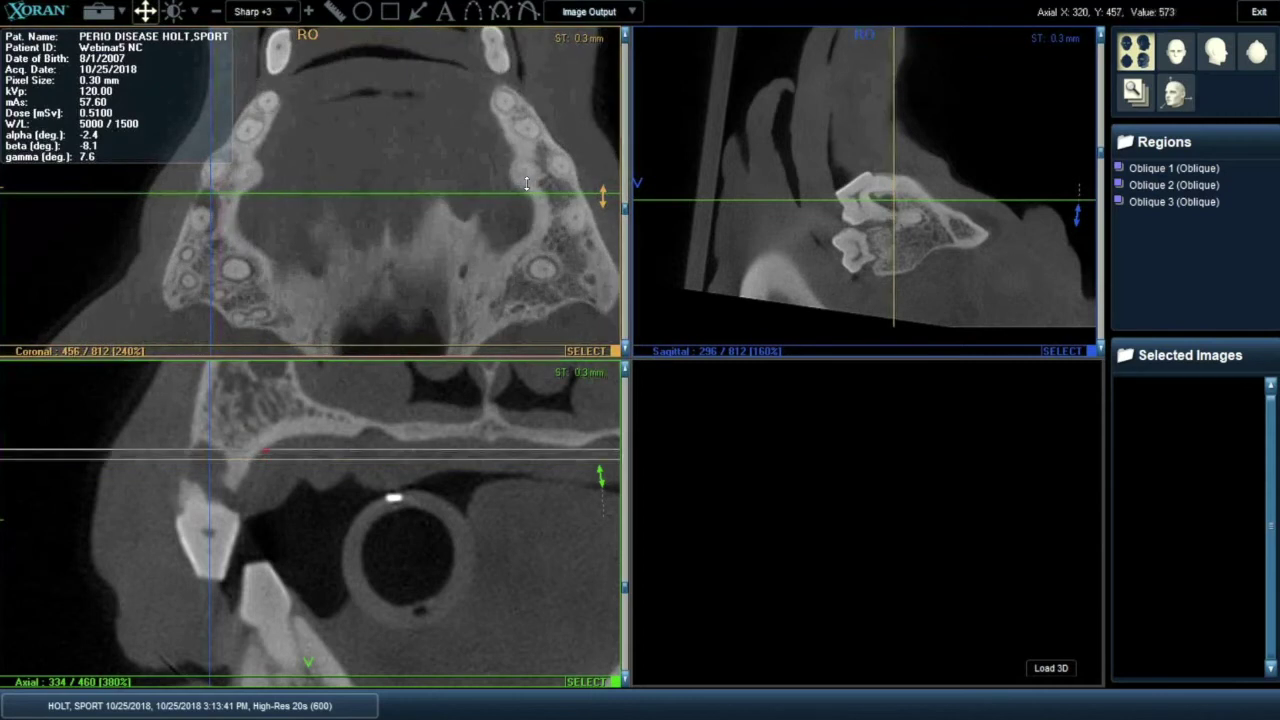
pyautogui.scroll(-16, 526, 183)
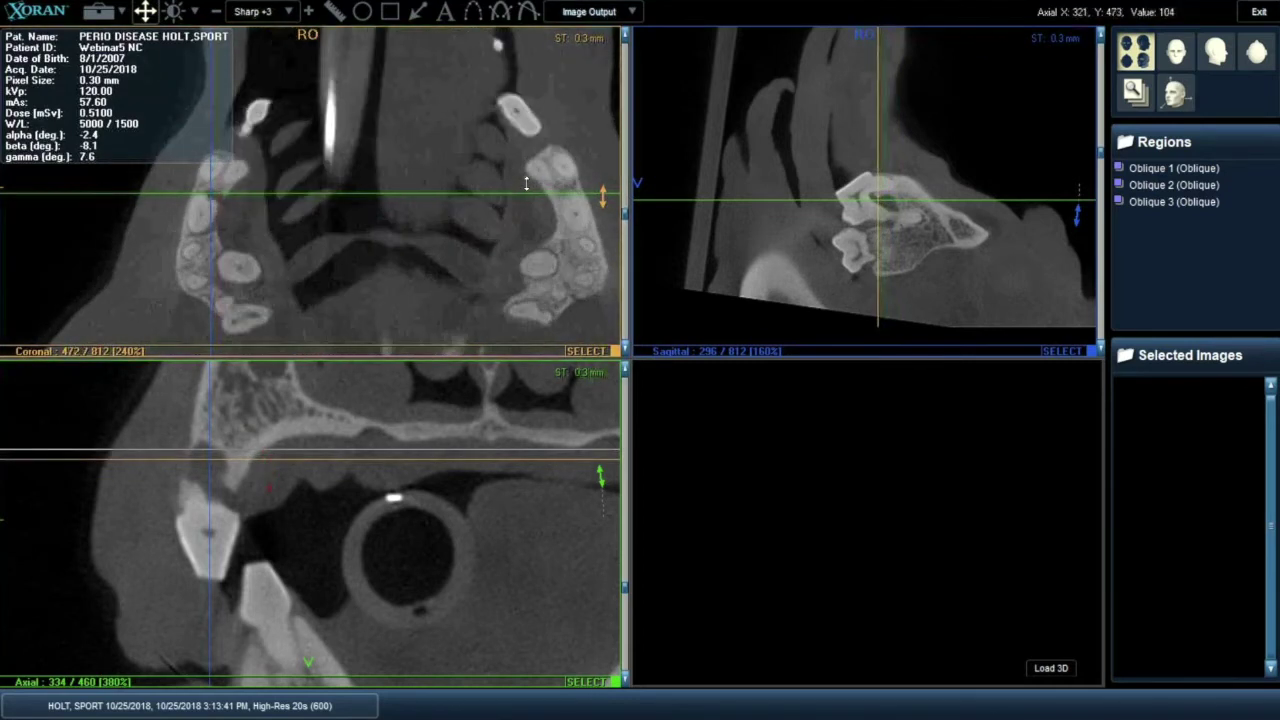
pyautogui.scroll(2, 526, 183)
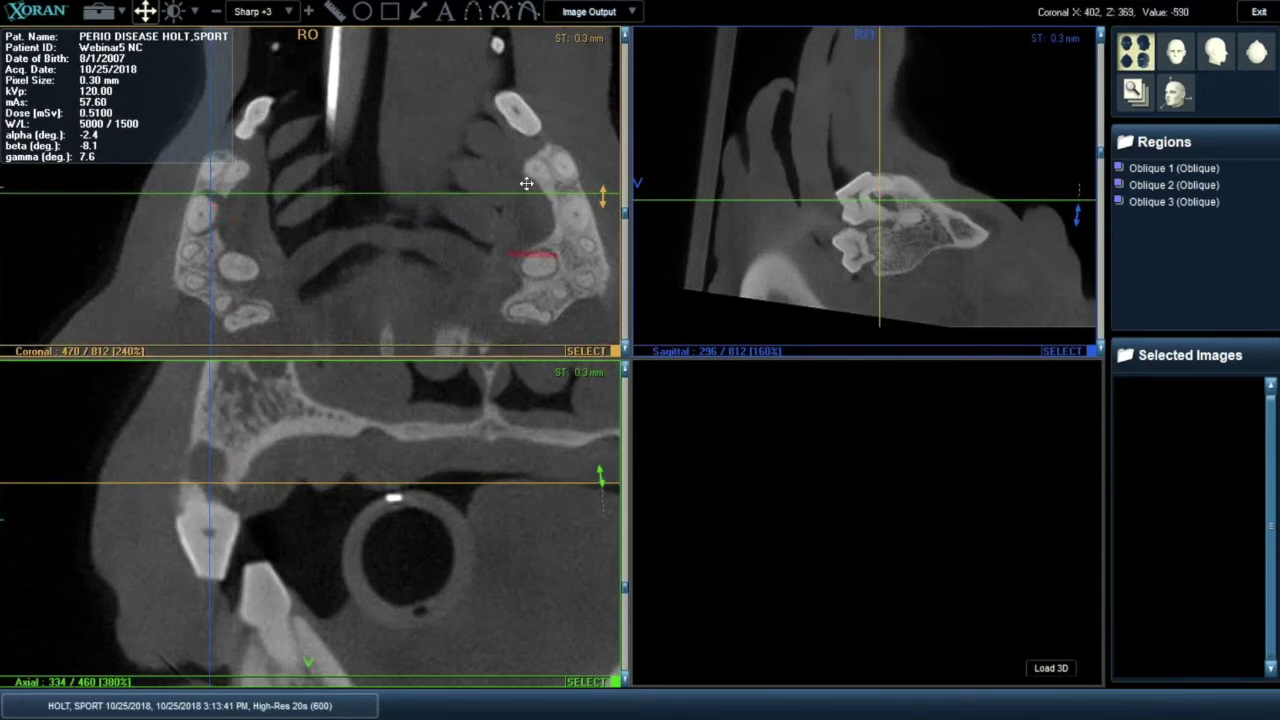
pyautogui.scroll(3, 850, 234)
pyautogui.scroll(1, 850, 234)
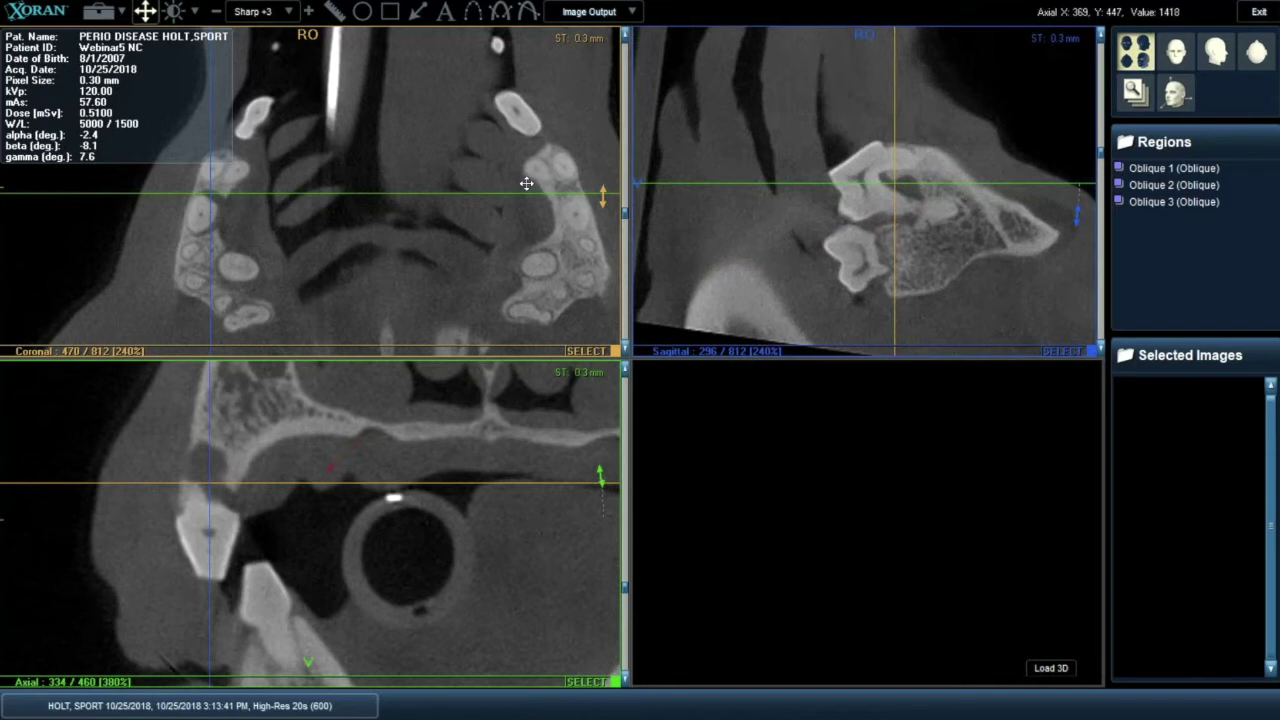
# Examine the bone around the upper cheek tooth's root back and forth through axial slices 334 to 348 at 440%, ending on slice 345.
pyautogui.moveTo(526, 183); pyautogui.dragTo(526, 183)
pyautogui.scroll(2, 526, 183)
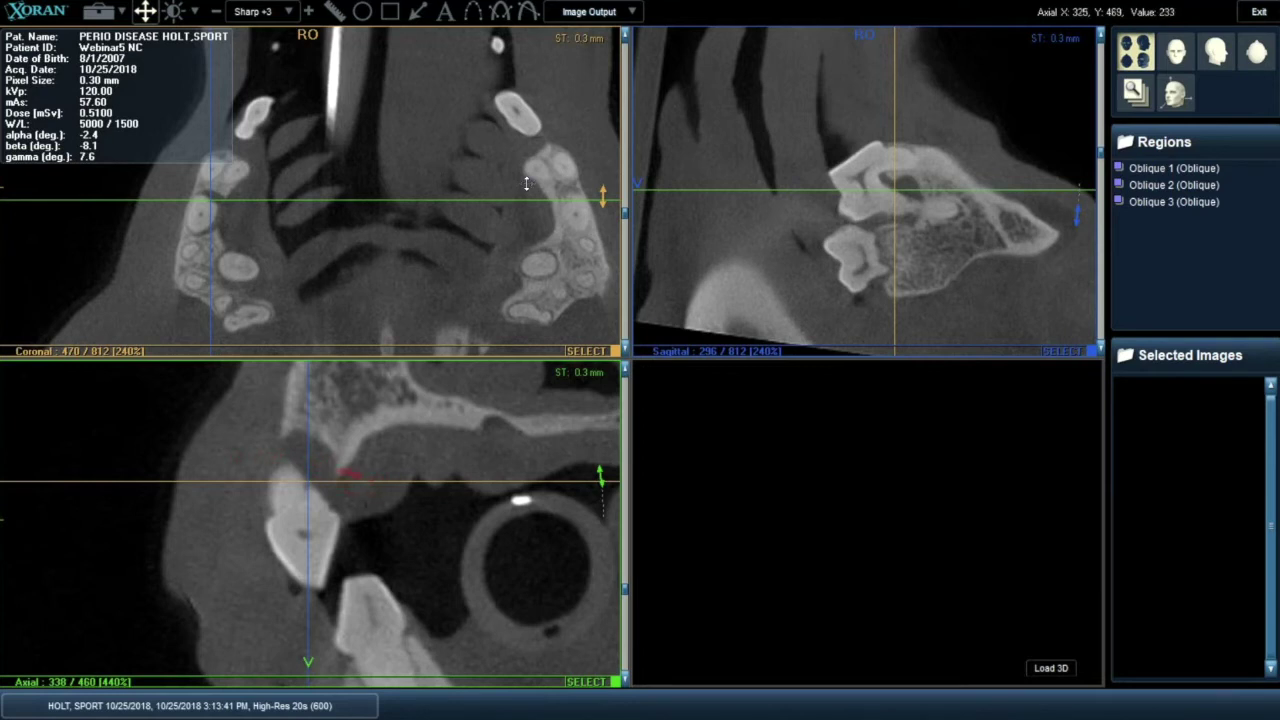
pyautogui.moveTo(526, 184); pyautogui.dragTo(526, 183)
pyautogui.scroll(-5, 526, 183)
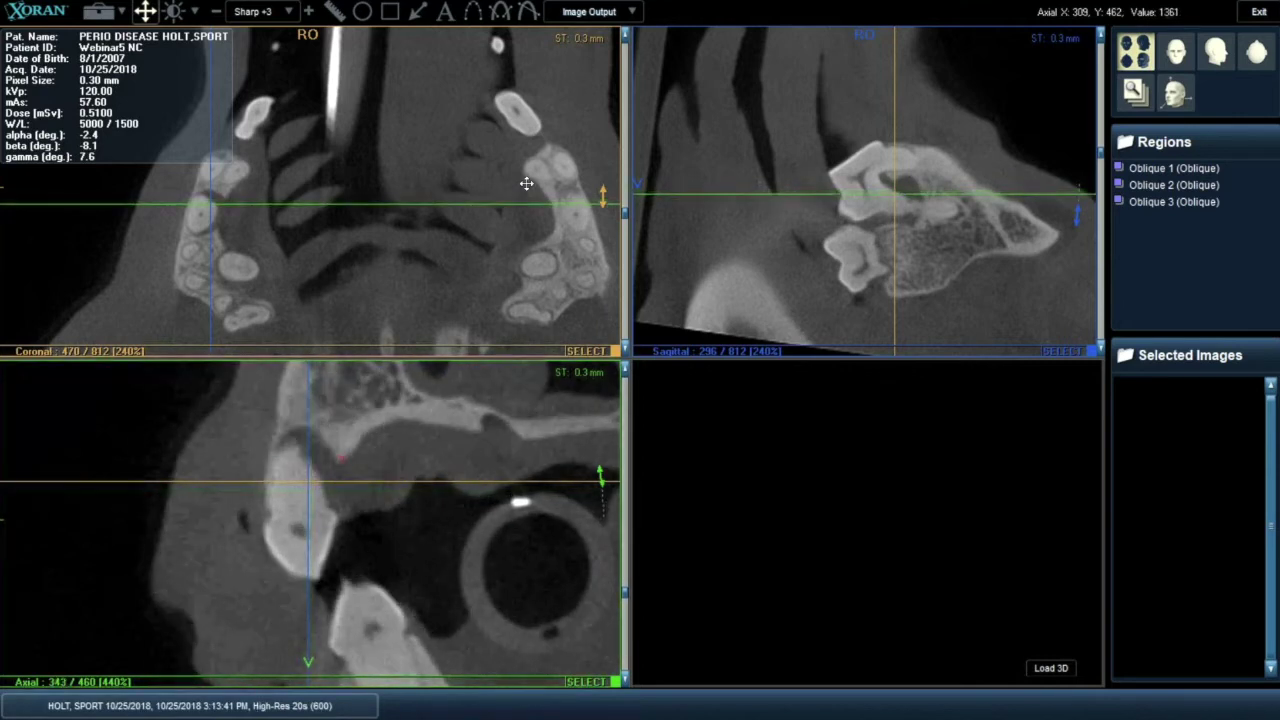
pyautogui.scroll(-5, 526, 183)
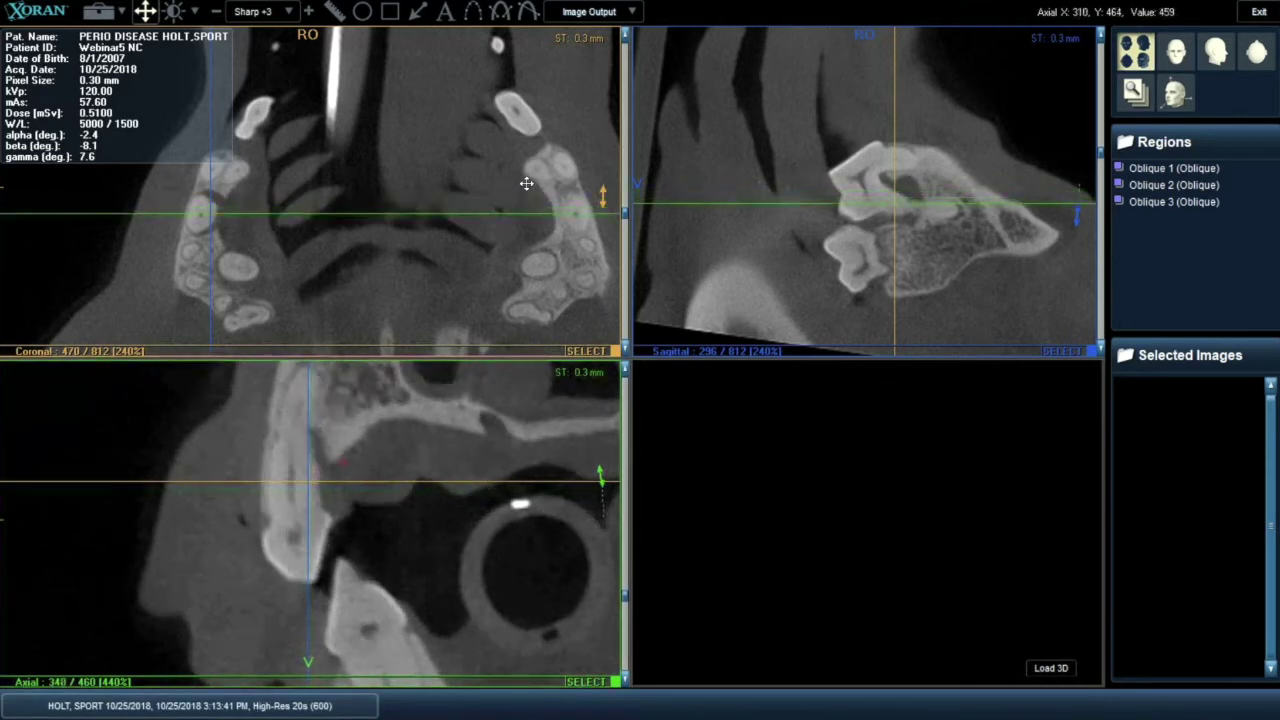
pyautogui.scroll(5, 526, 183)
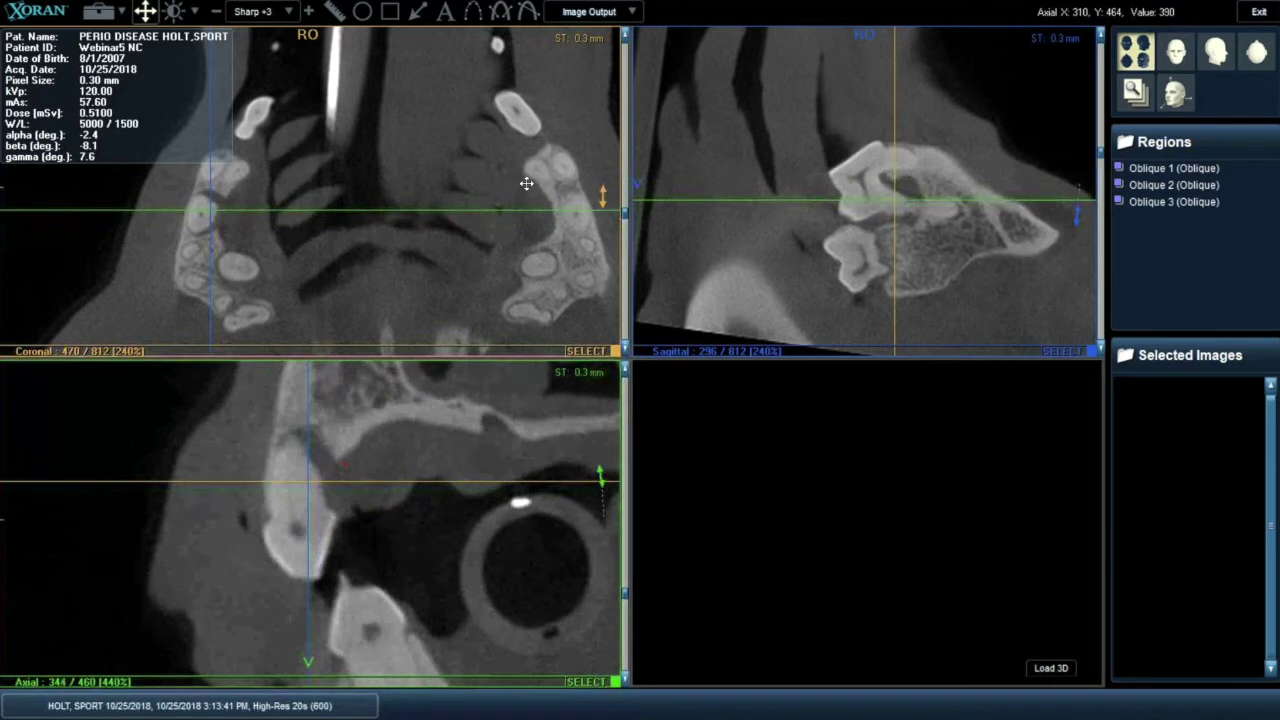
pyautogui.scroll(3, 526, 183)
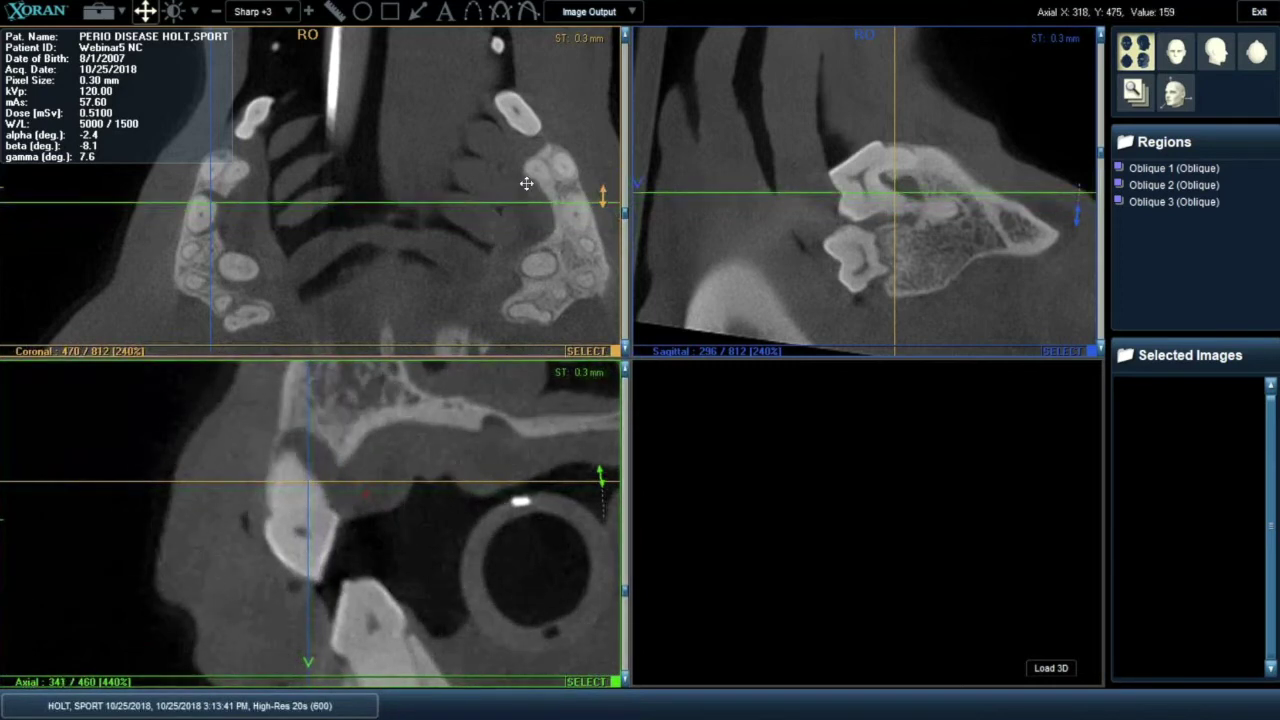
pyautogui.scroll(2, 526, 183)
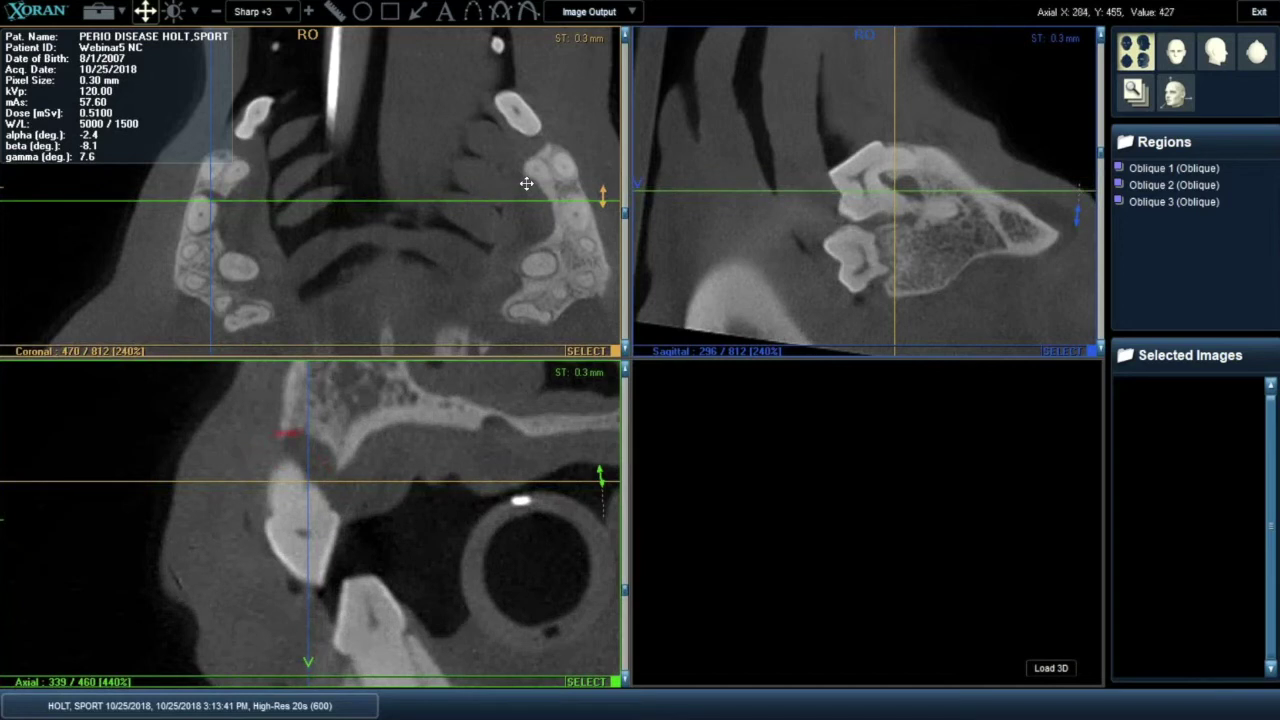
pyautogui.scroll(8, 526, 183)
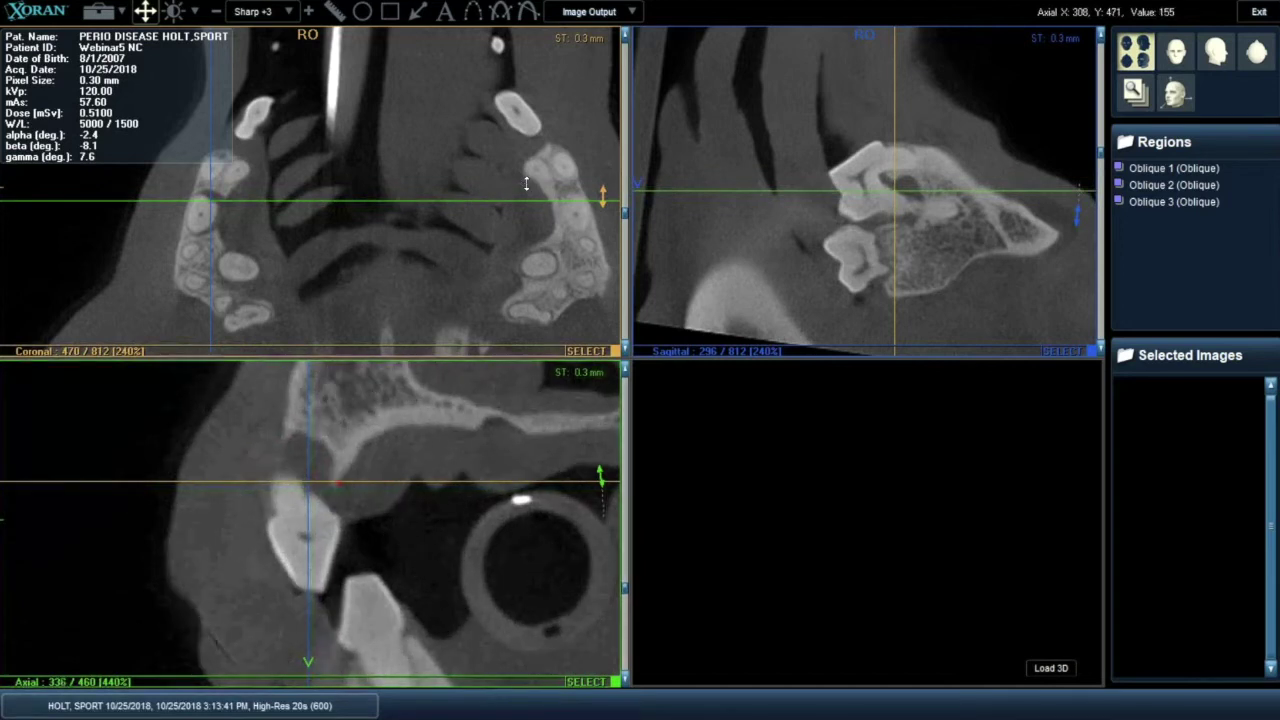
pyautogui.scroll(-18, 526, 183)
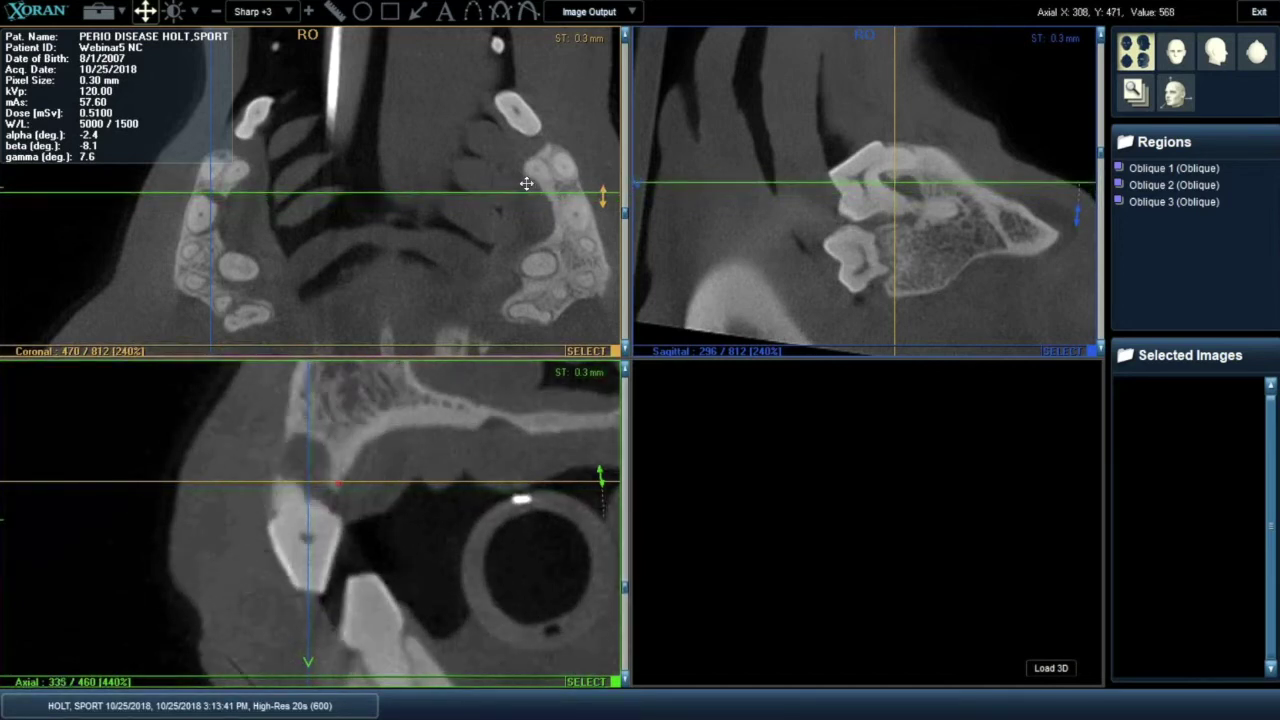
pyautogui.scroll(4, 526, 183)
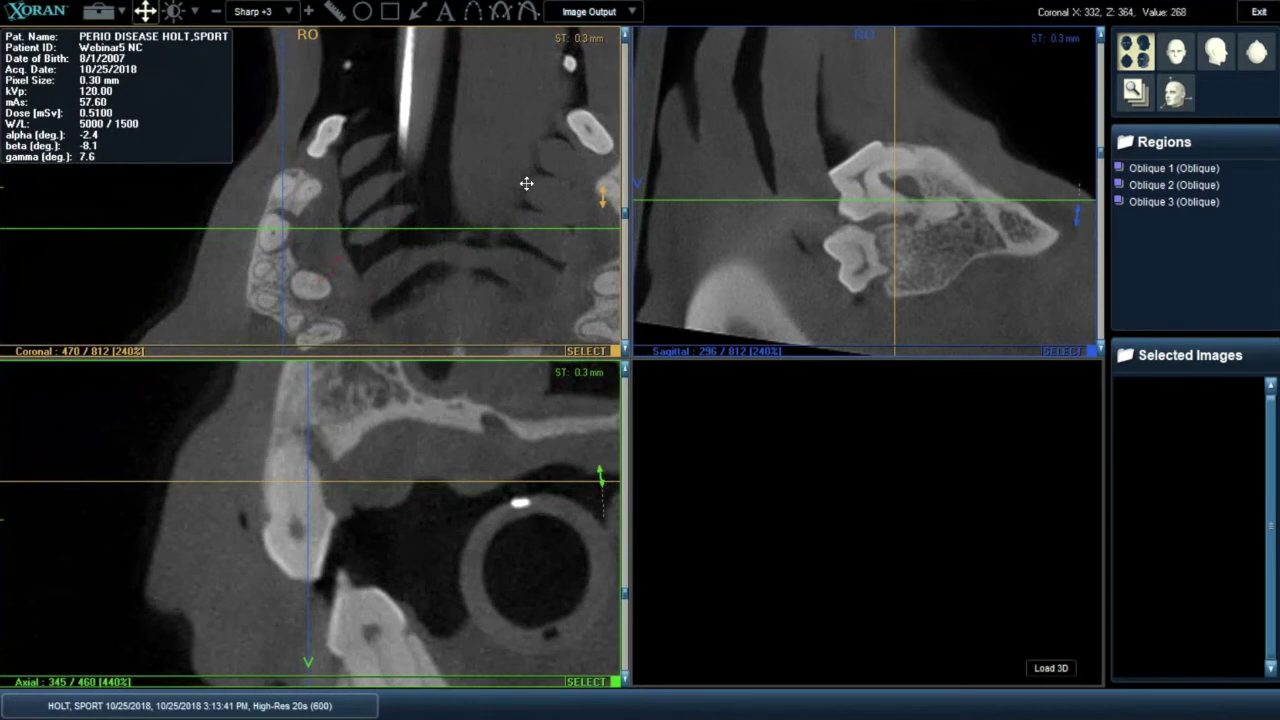
# Zoom the coronal view to 300% and create a two-point oblique section crosswise through the upper cheek tooth's root.
pyautogui.scroll(3, 526, 183)
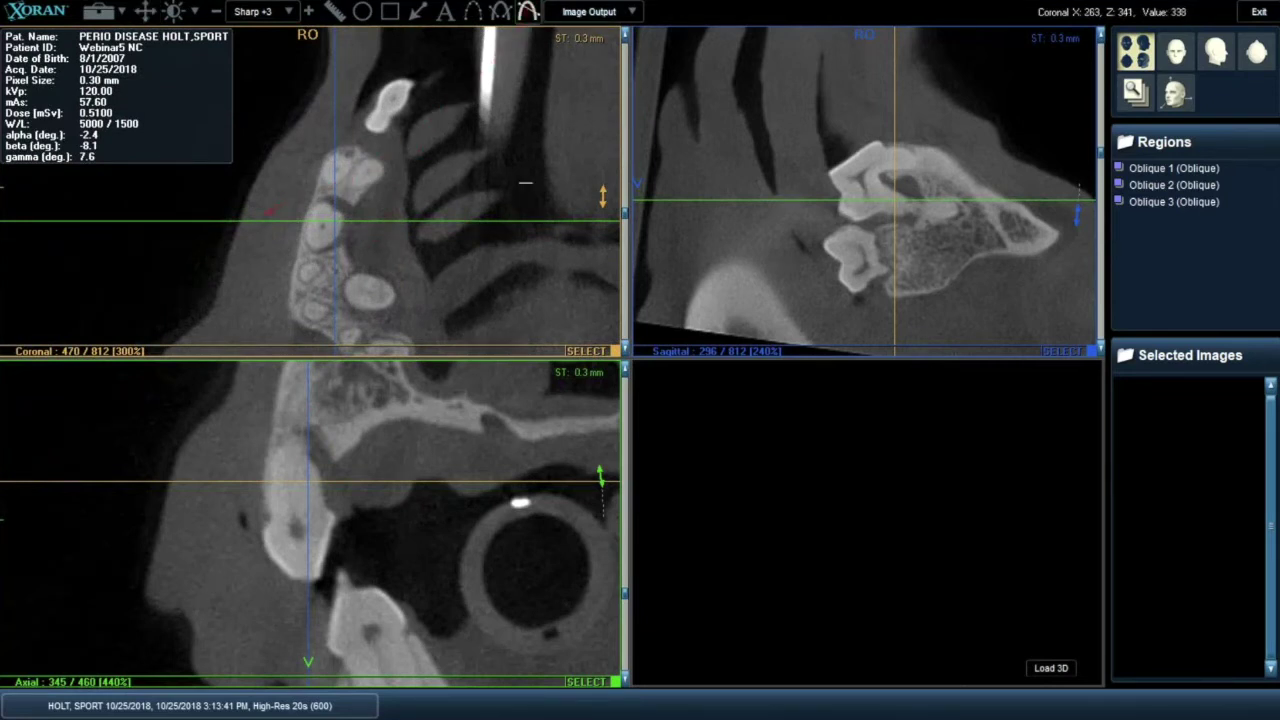
pyautogui.click(245, 209)
pyautogui.click(418, 247)
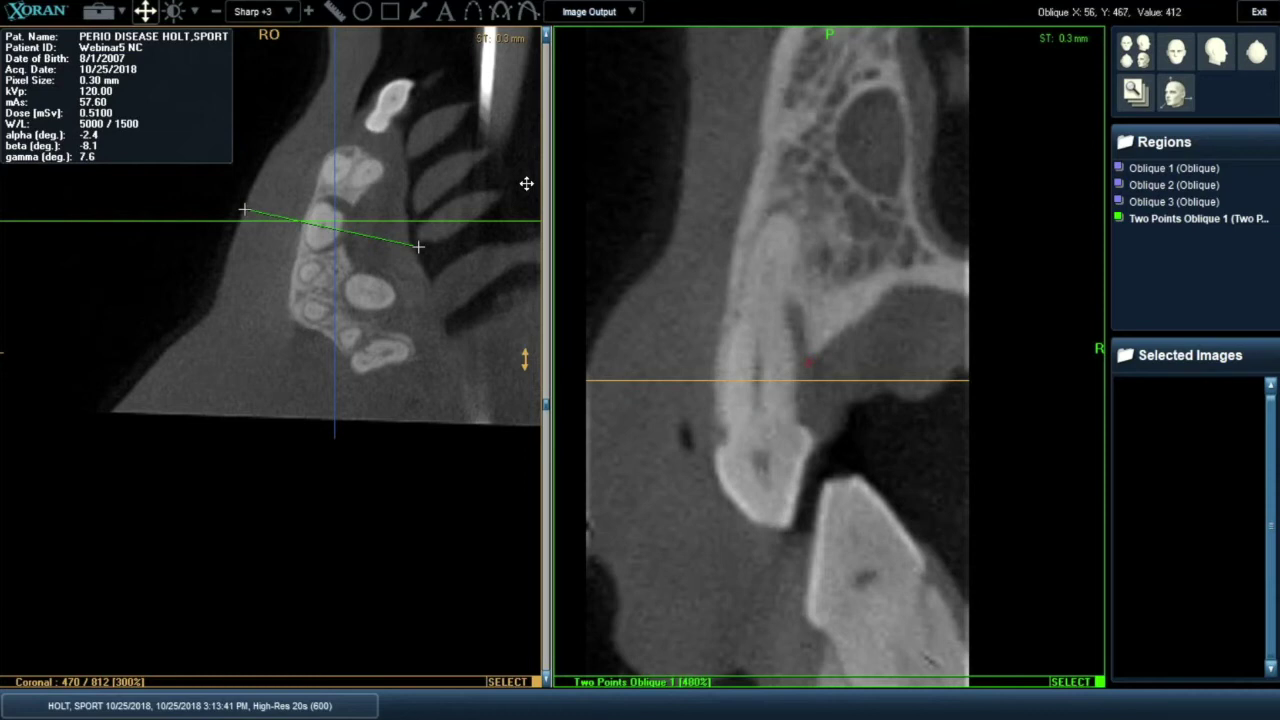
# Measure the distance from the palatal bone crest to the tooth's neck on the oblique section and shift the line beside the tooth.
pyautogui.click(334, 11)
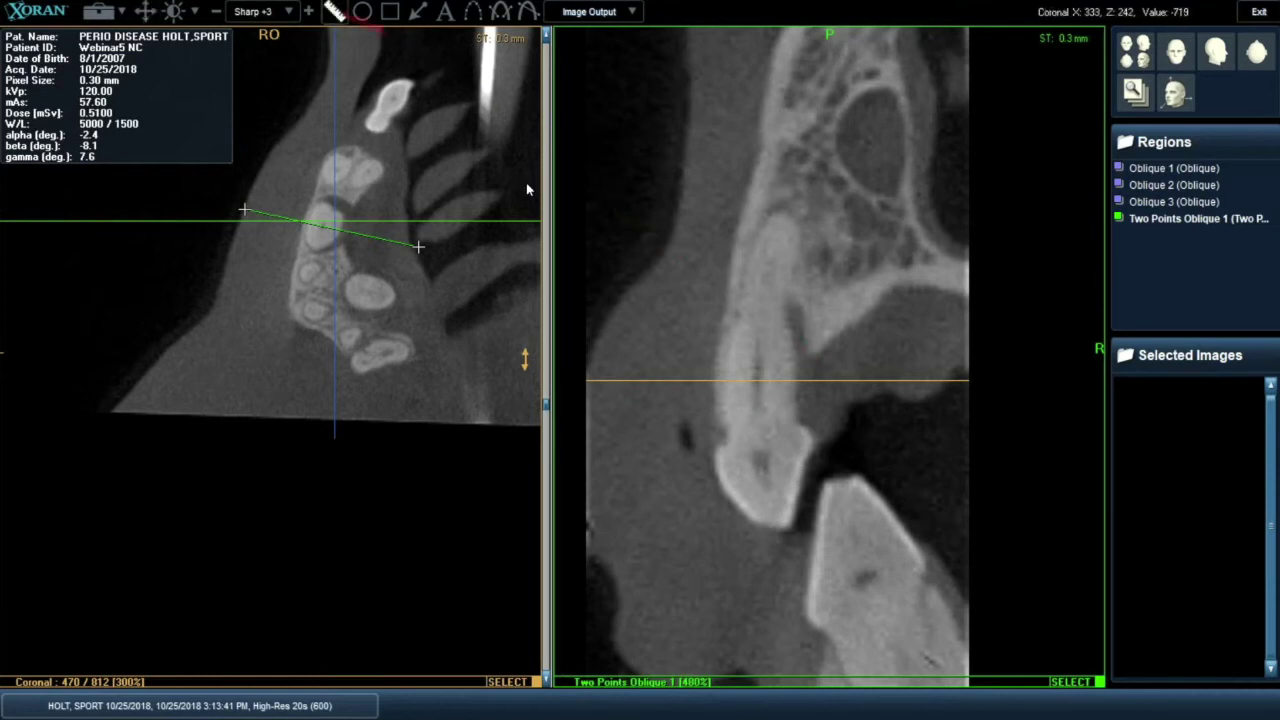
pyautogui.moveTo(810, 356); pyautogui.dragTo(800, 420)
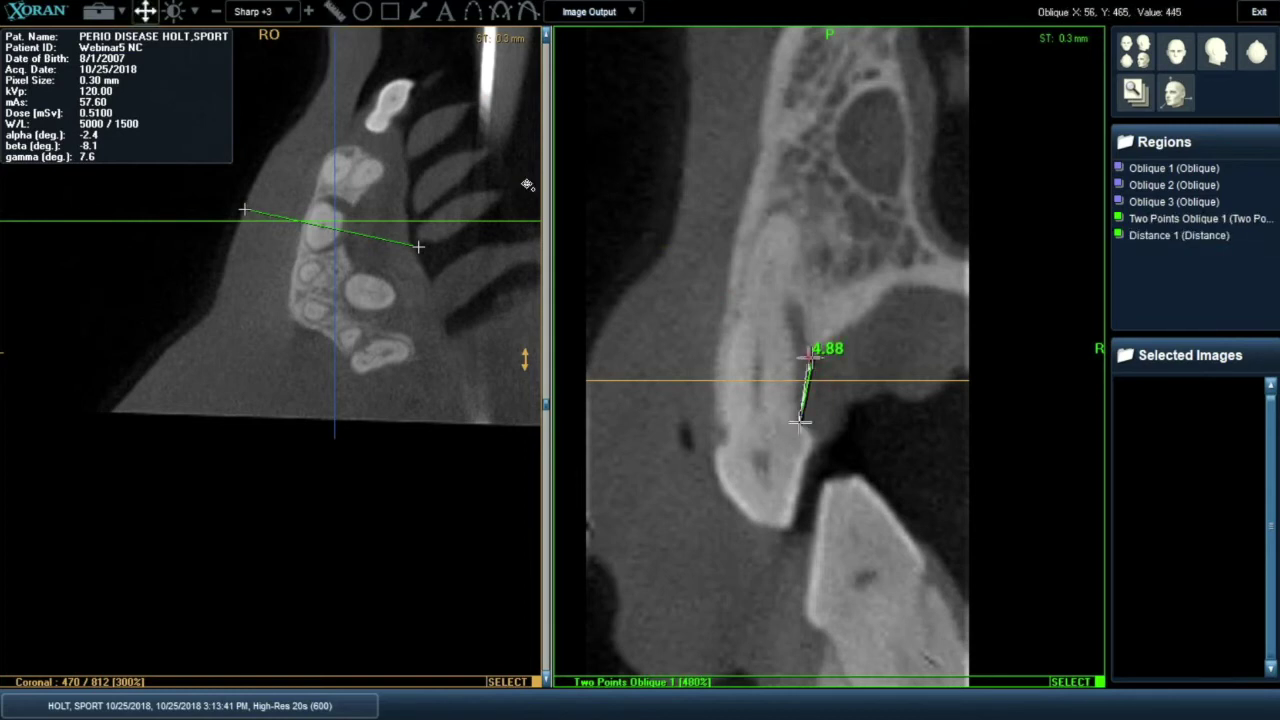
pyautogui.moveTo(802, 420); pyautogui.dragTo(826, 420)
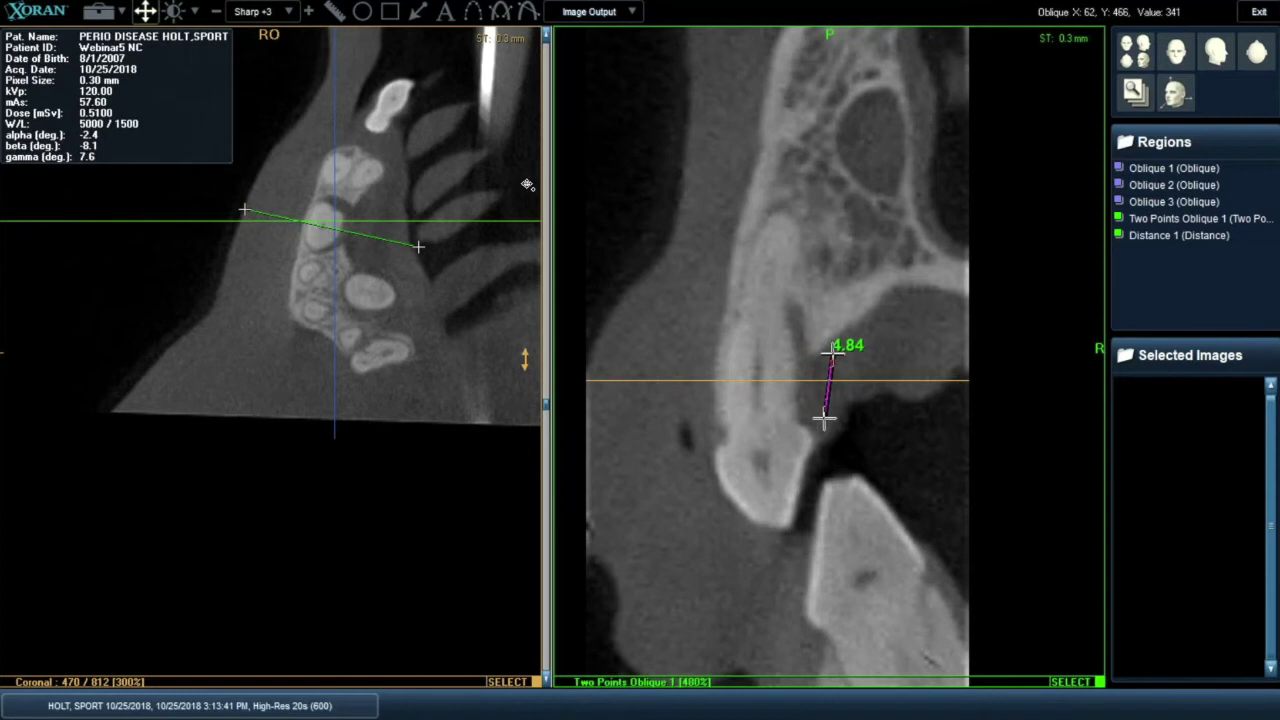
# Reposition the distance line's endpoints to measure the defect's depth along the root, from the bone crest to its deepest point.
pyautogui.moveTo(825, 420); pyautogui.dragTo(790, 306)
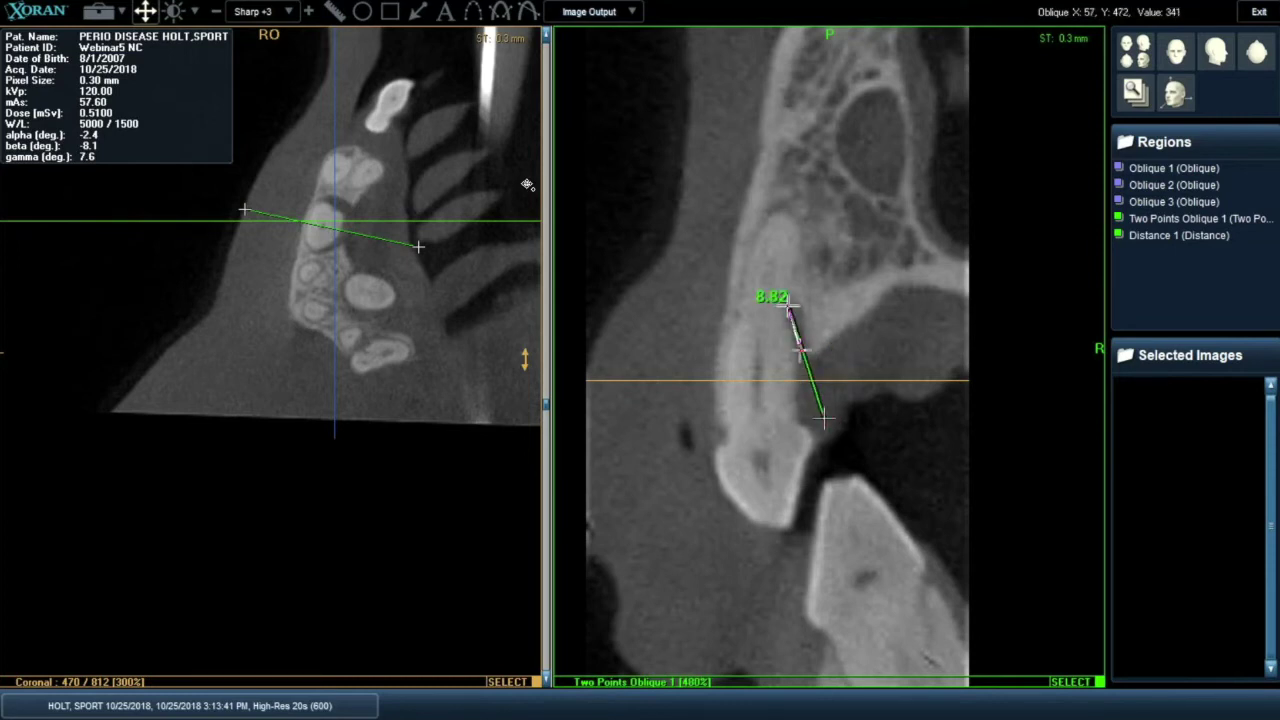
pyautogui.moveTo(805, 355); pyautogui.dragTo(800, 358)
pyautogui.moveTo(789, 305); pyautogui.dragTo(789, 301)
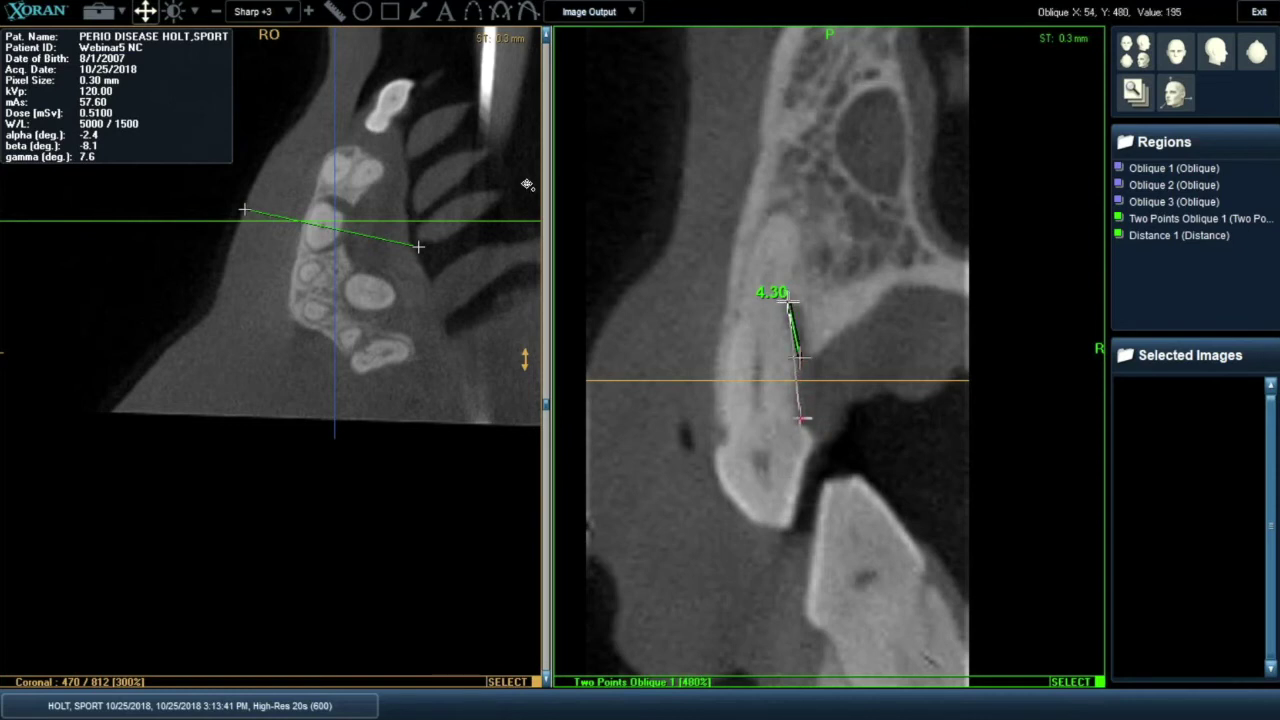
# Extend the distance line to measure from the tooth's neck to the deepest point of the defect, fine-tuning both endpoints.
pyautogui.click(802, 420)
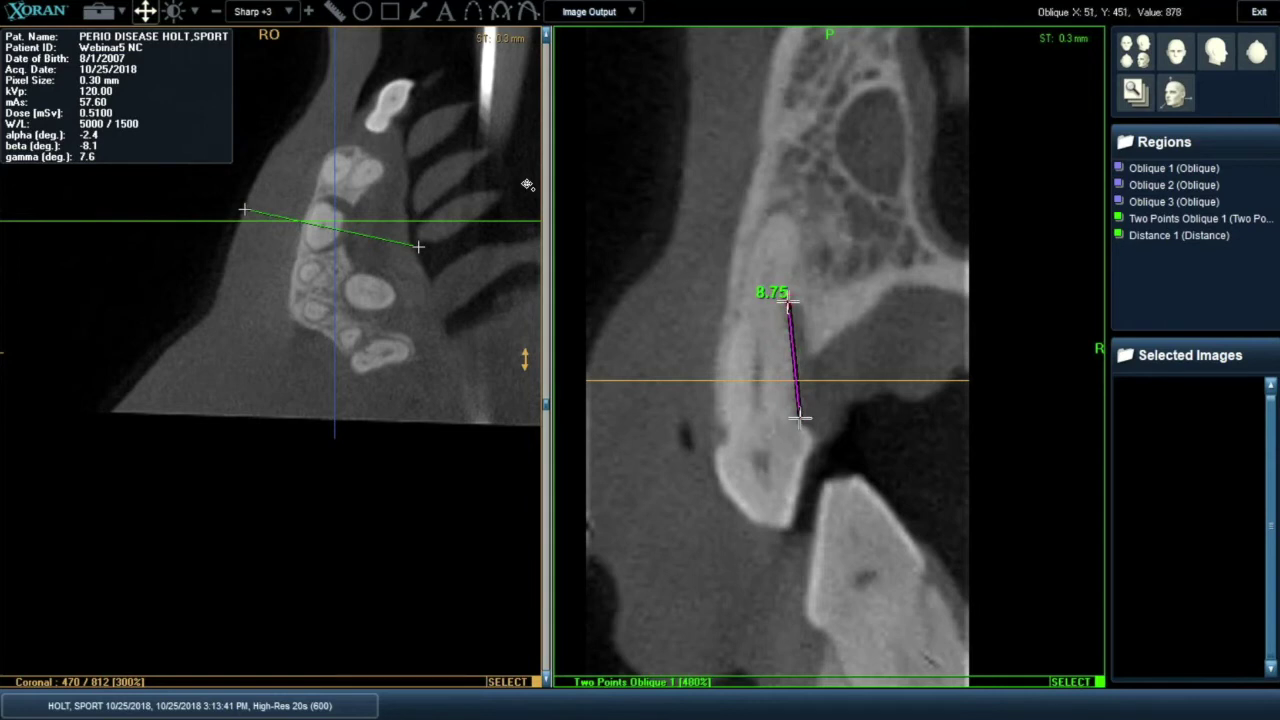
pyautogui.moveTo(790, 300); pyautogui.dragTo(792, 302)
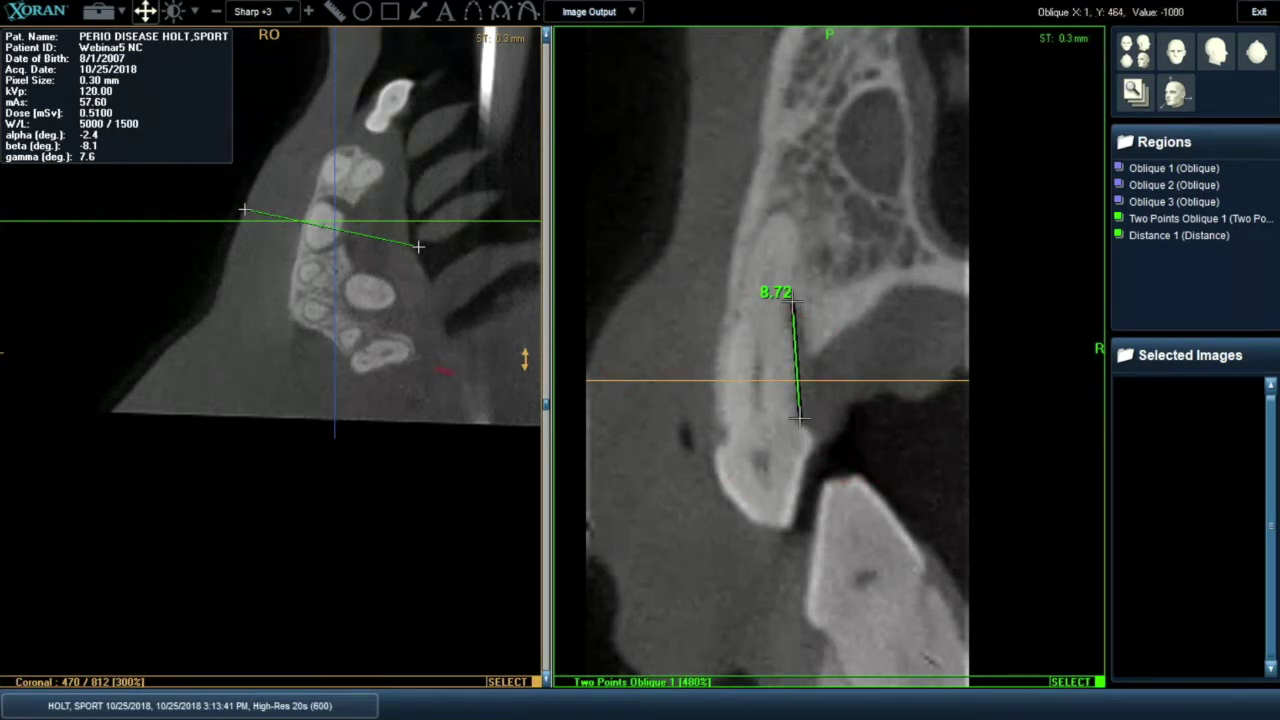
pyautogui.scroll(-2, 416, 316)
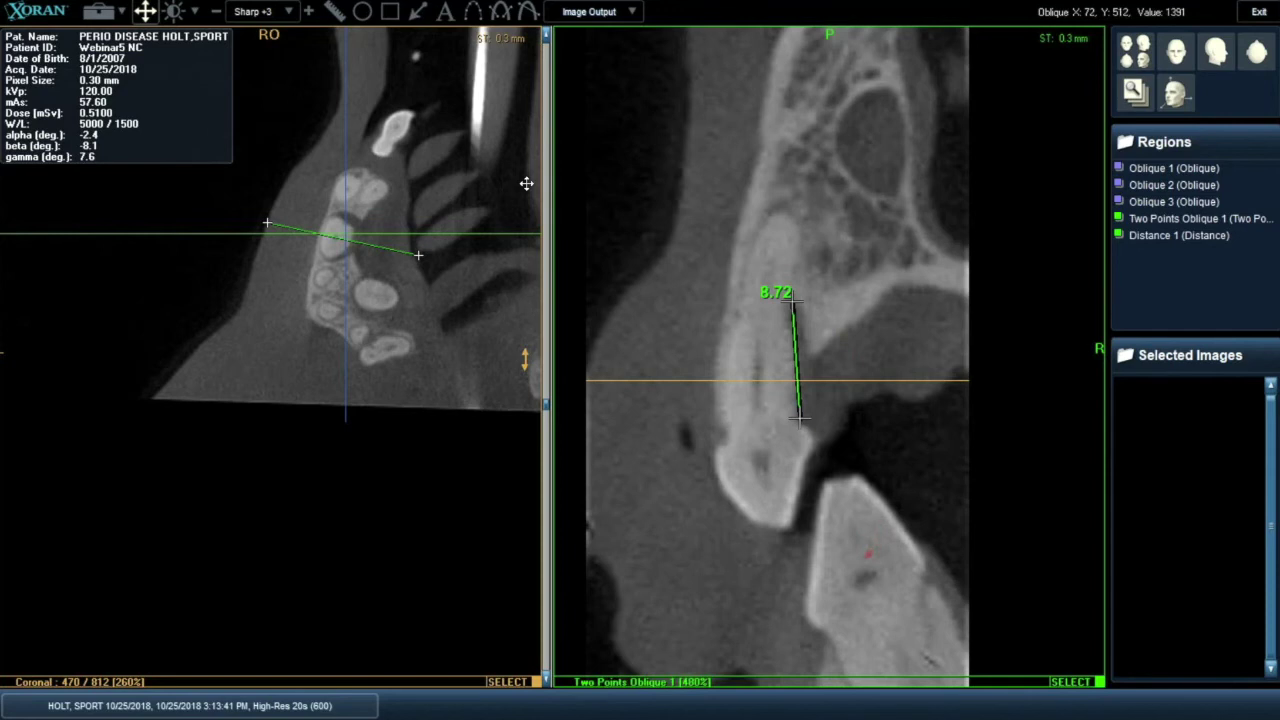
pyautogui.moveTo(863, 552); pyautogui.dragTo(839, 481)
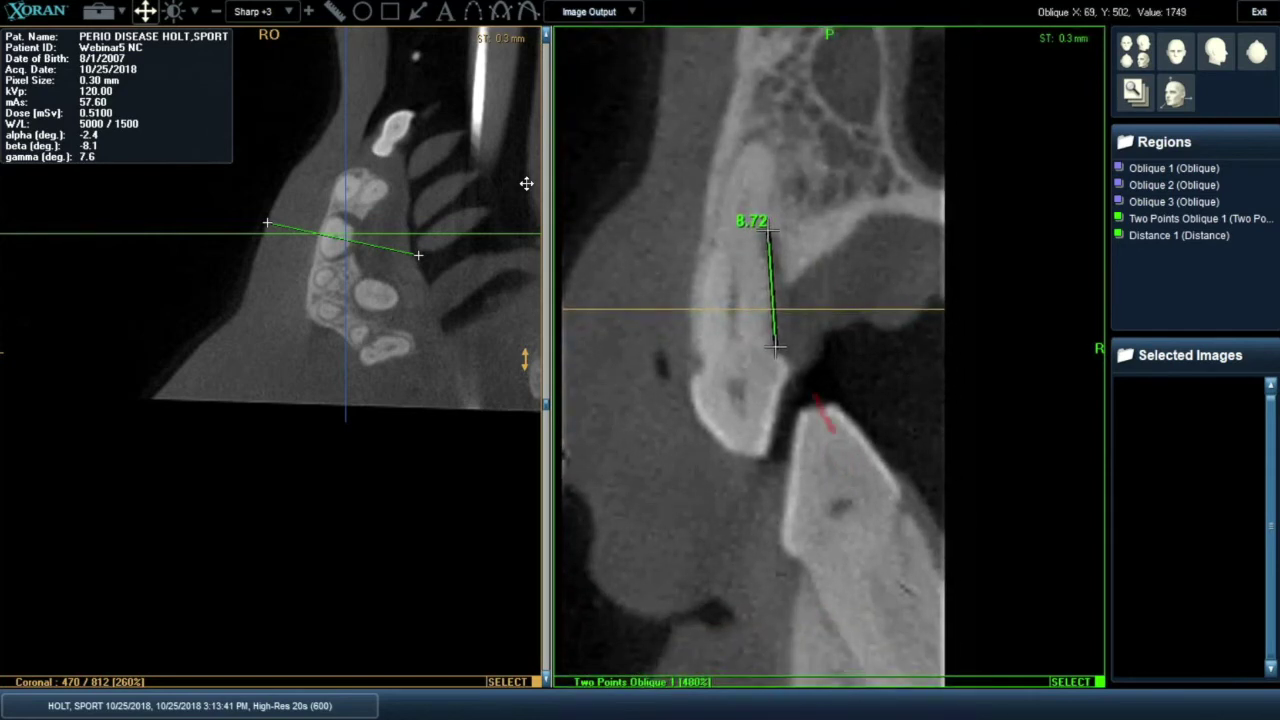
pyautogui.moveTo(776, 348); pyautogui.dragTo(772, 342)
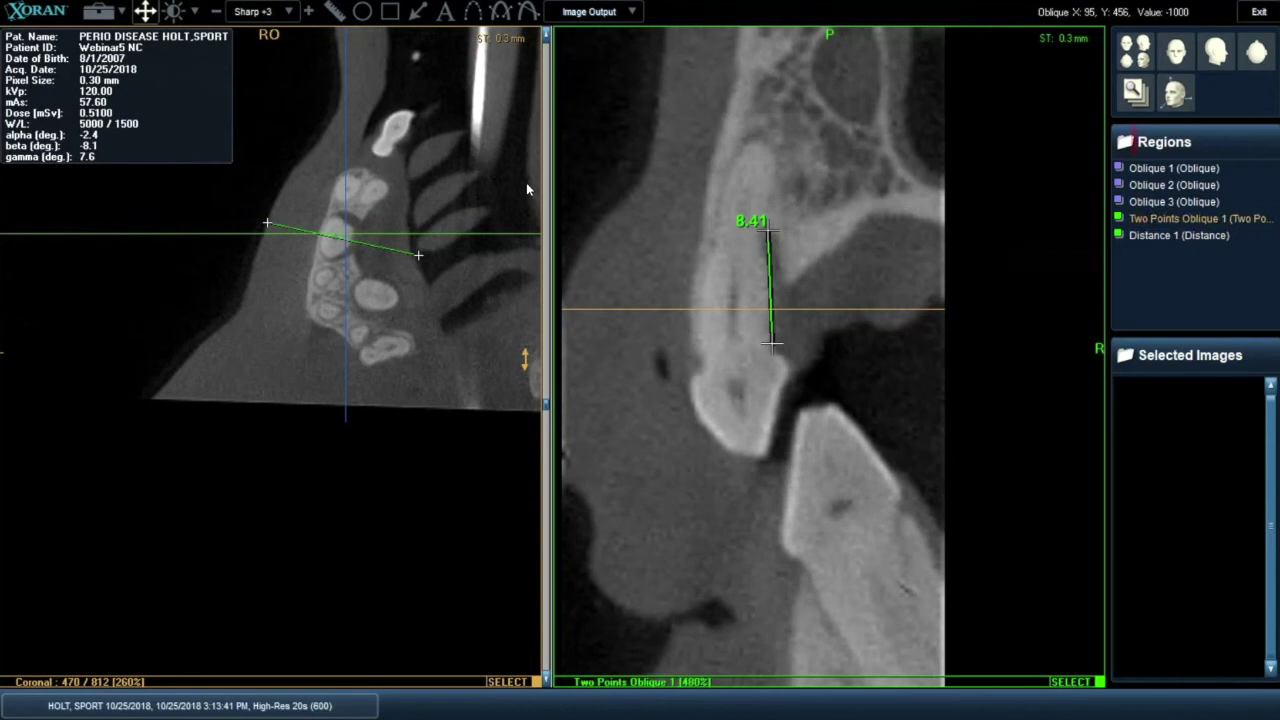
# Return to the multi-view layout and add the measured oblique section to the selected images.
pyautogui.click(1135, 50)
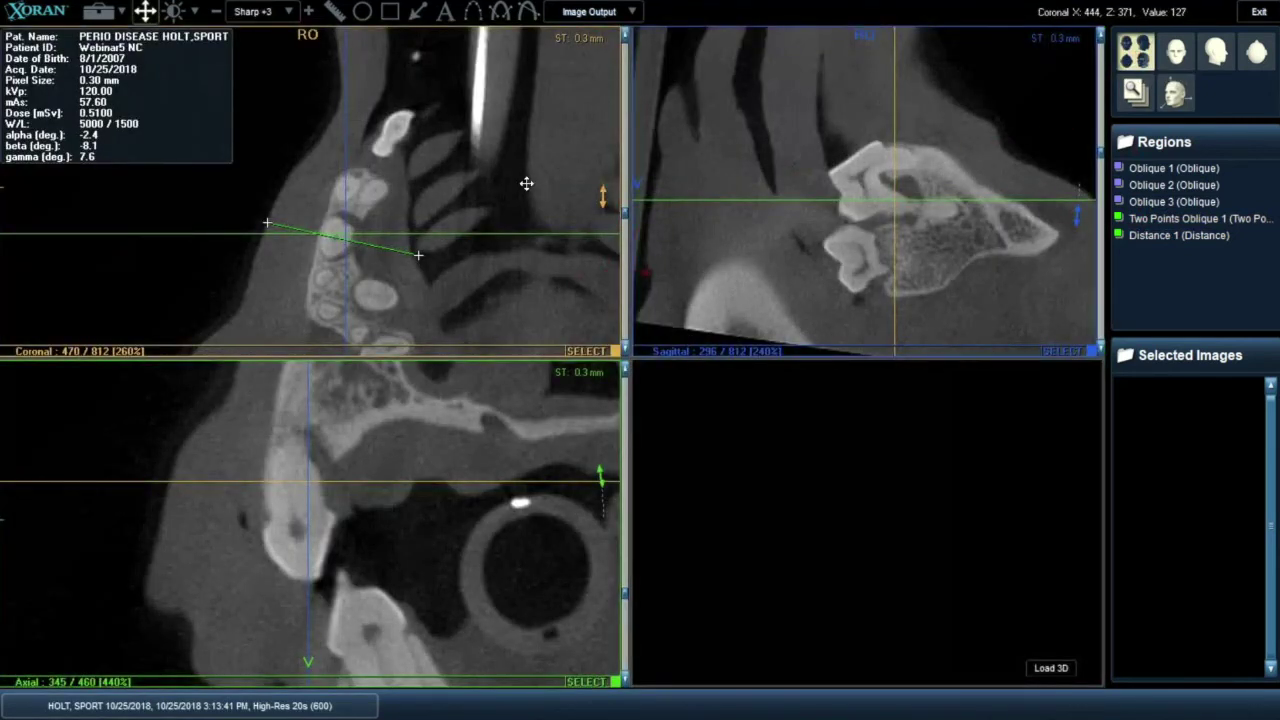
pyautogui.click(1180, 236)
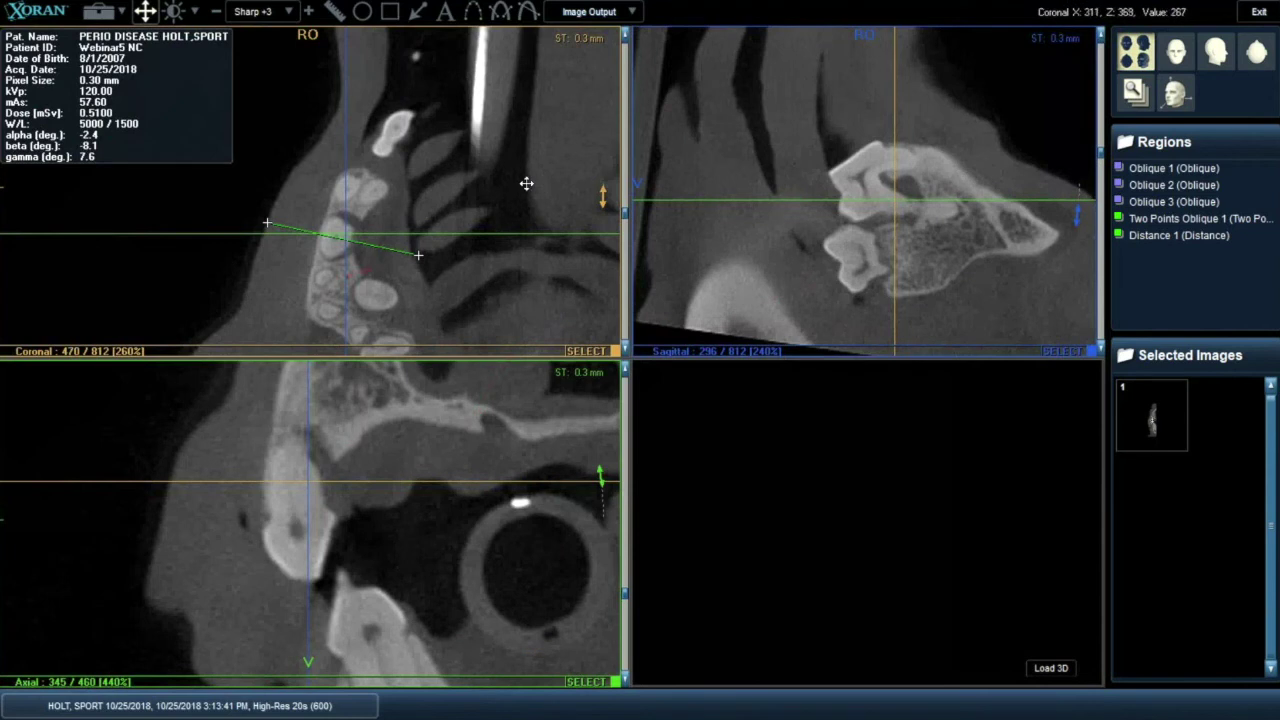
# Browse the coronal slices around the cheek tooth to slice 464 and move the axial plane to slice 336.
pyautogui.scroll(-4, 526, 183)
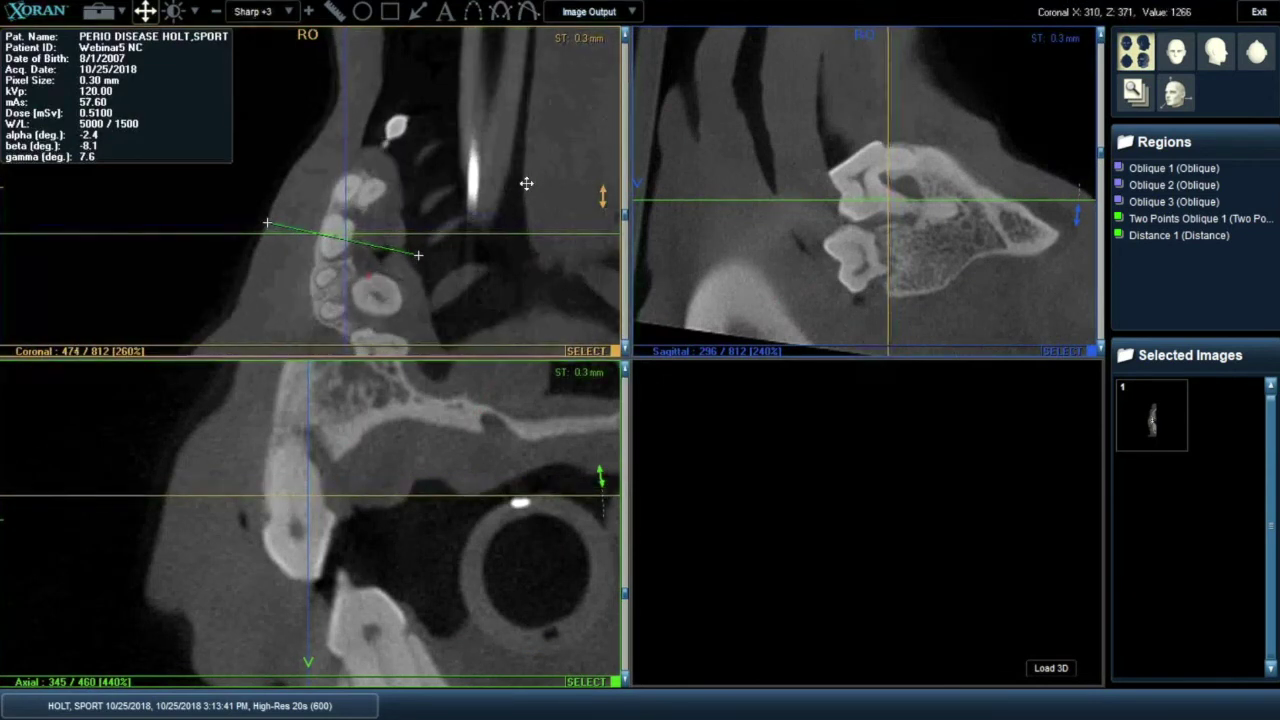
pyautogui.scroll(10, 526, 183)
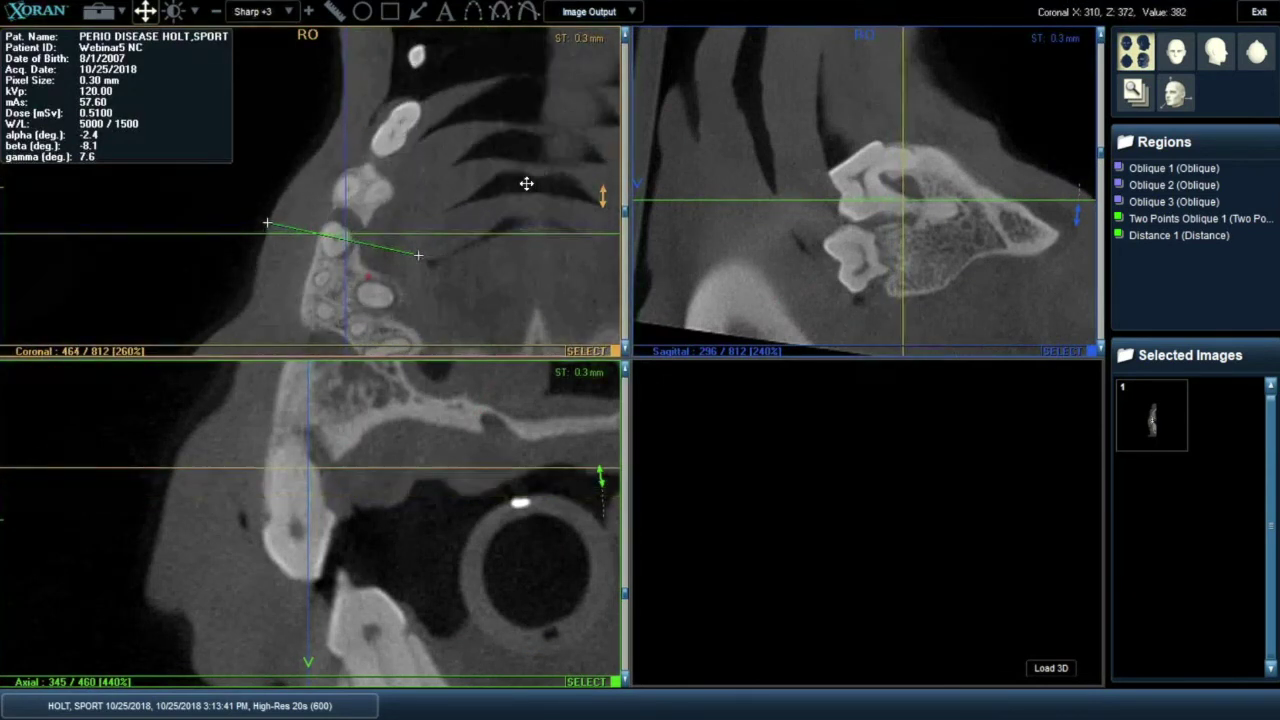
pyautogui.scroll(2, 526, 183)
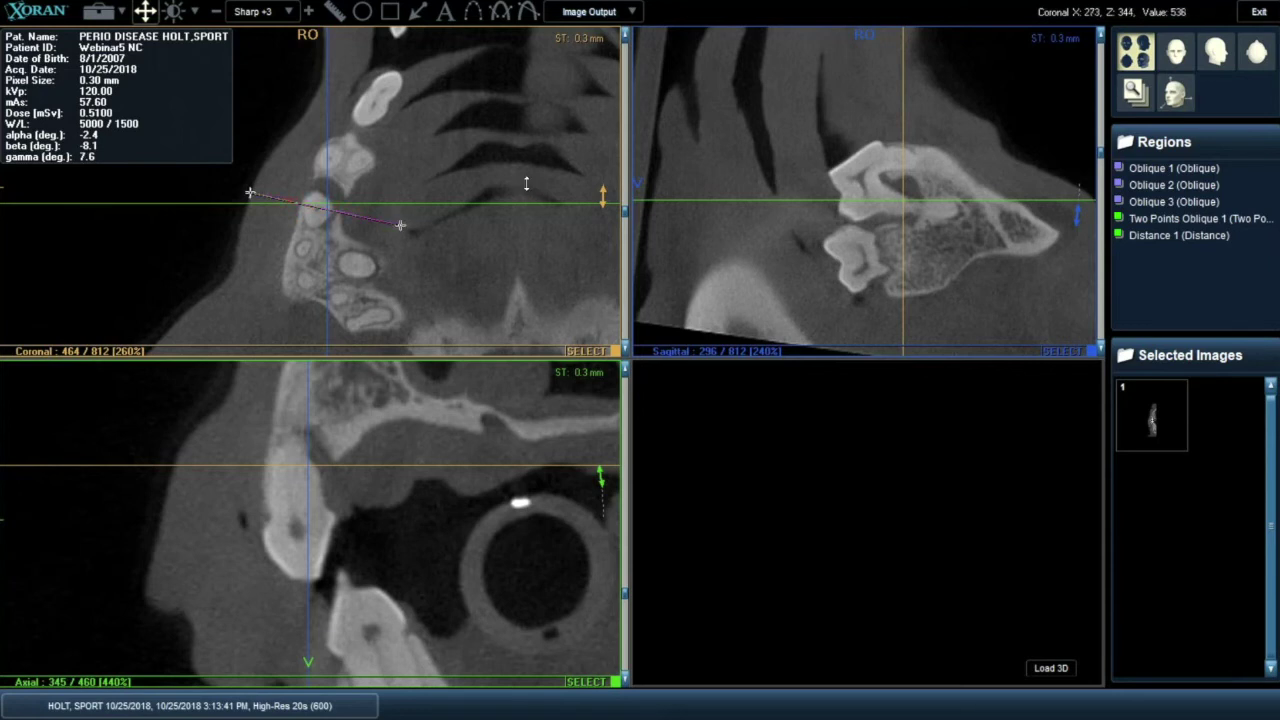
pyautogui.moveTo(289, 203); pyautogui.dragTo(289, 188)
pyautogui.moveTo(526, 183); pyautogui.dragTo(527, 185)
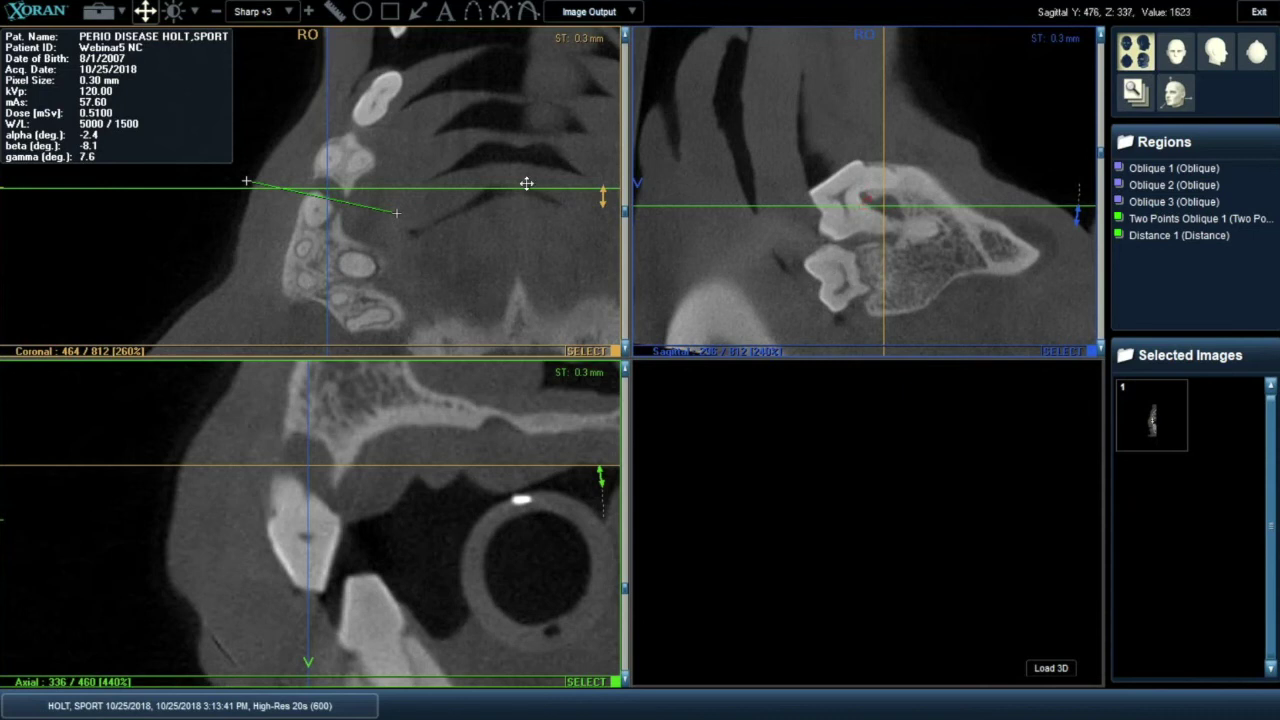
# Zoom the sagittal view to 500% and measure across the dark defect between the tooth's roots near the crown, fine-tuning the distance line's endpoints.
pyautogui.scroll(3, 863, 205)
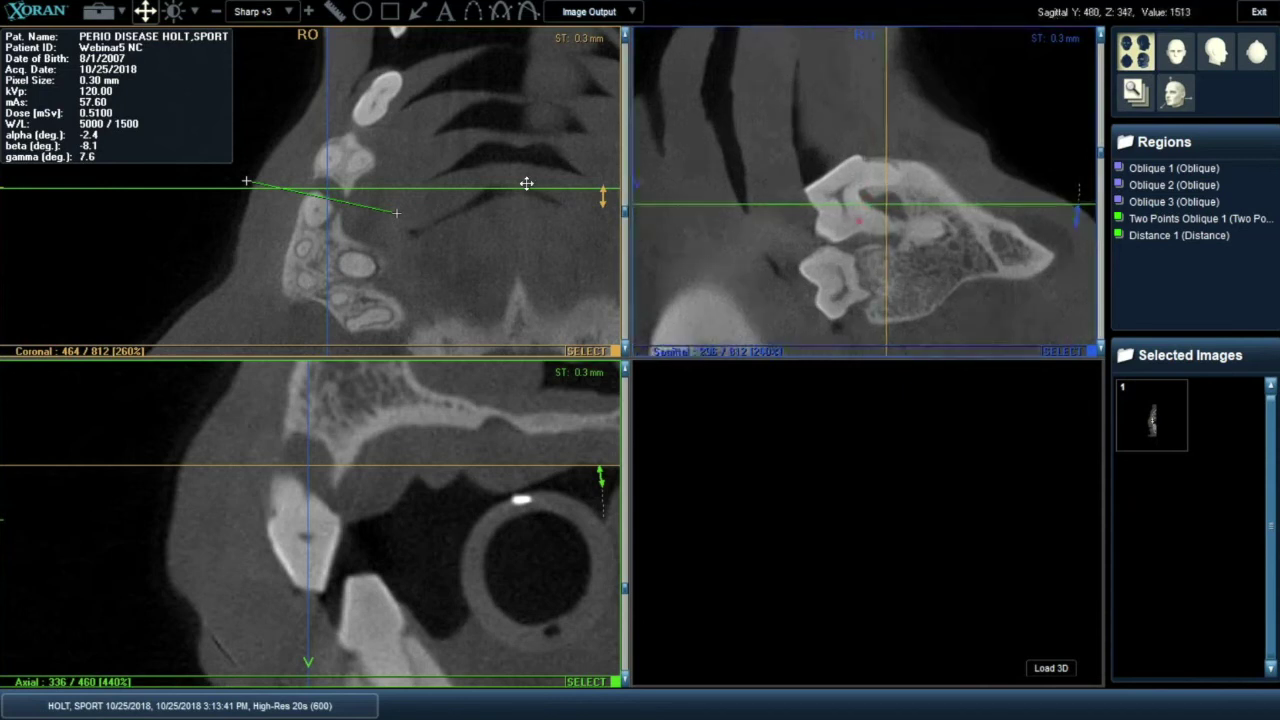
pyautogui.scroll(4, 940, 140)
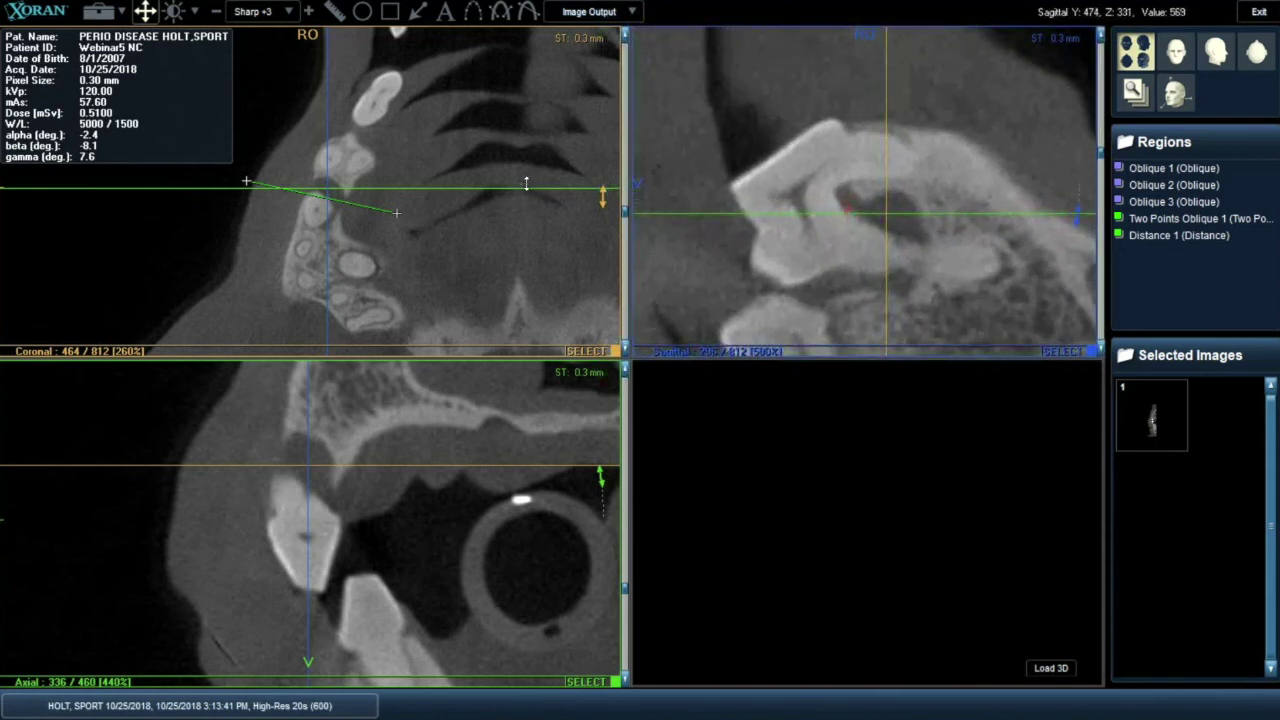
pyautogui.press('c')
pyautogui.press('d')
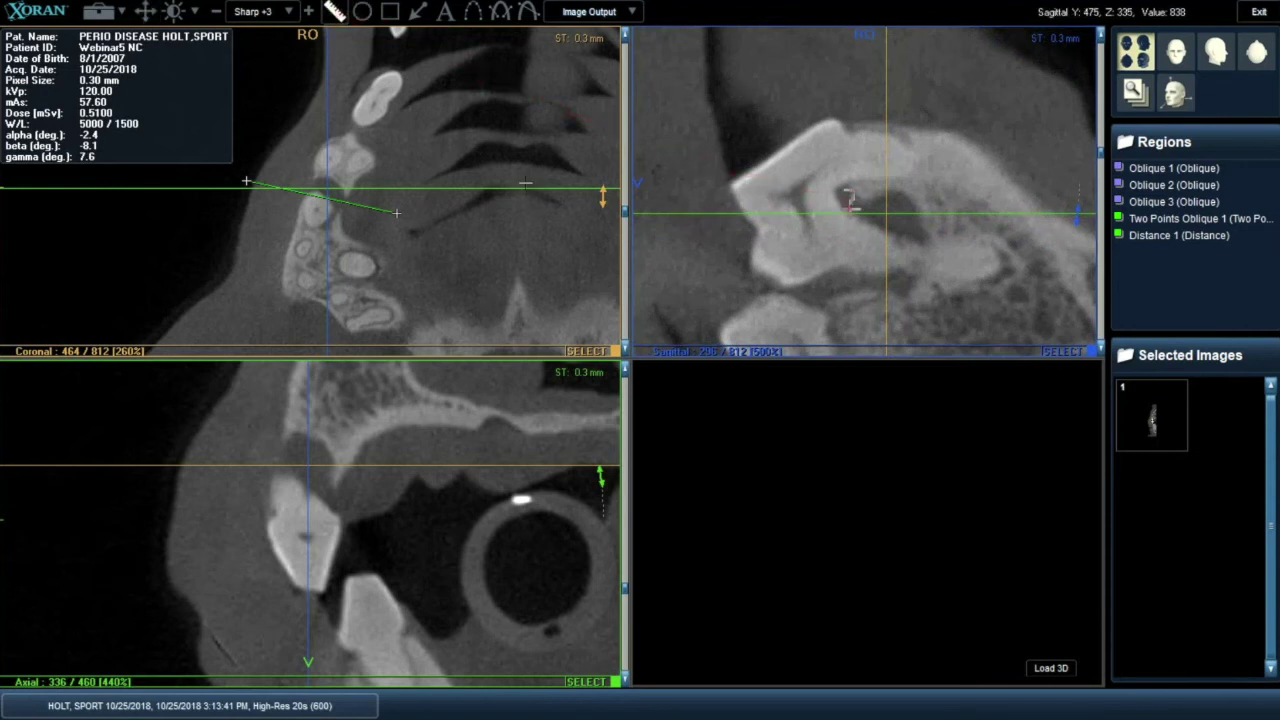
pyautogui.moveTo(848, 199); pyautogui.dragTo(849, 186)
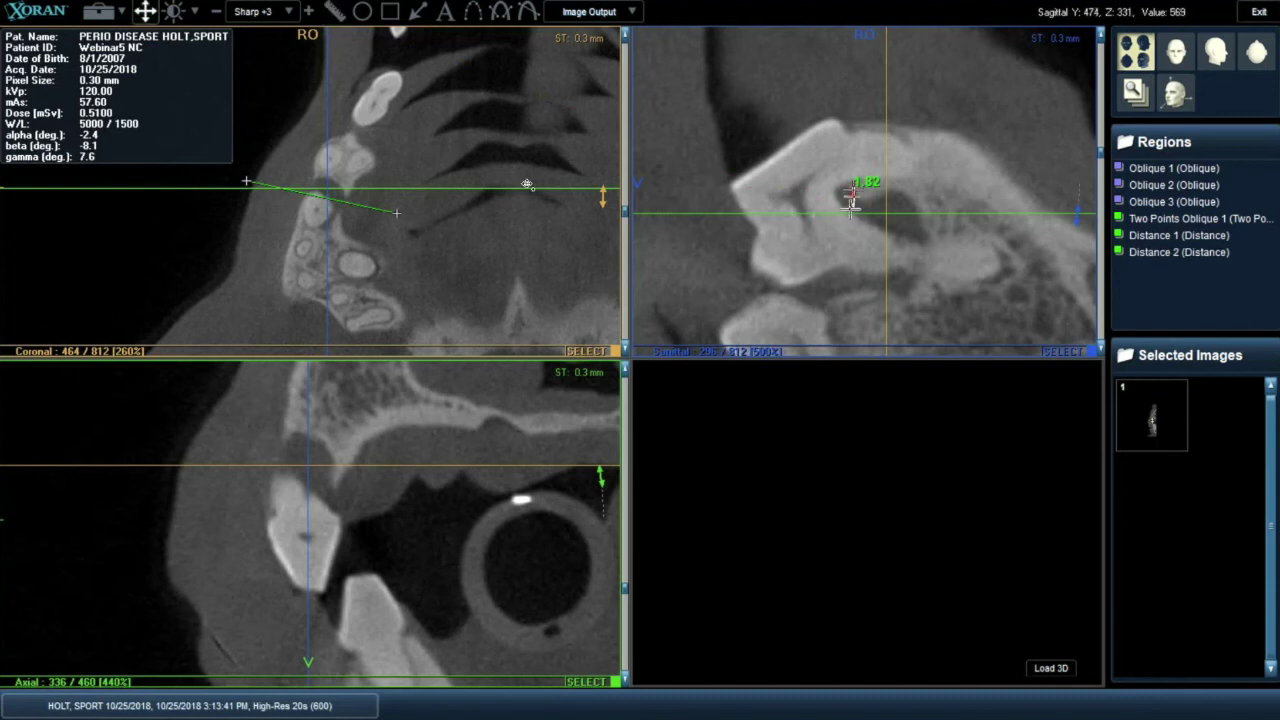
pyautogui.moveTo(851, 203); pyautogui.dragTo(850, 203)
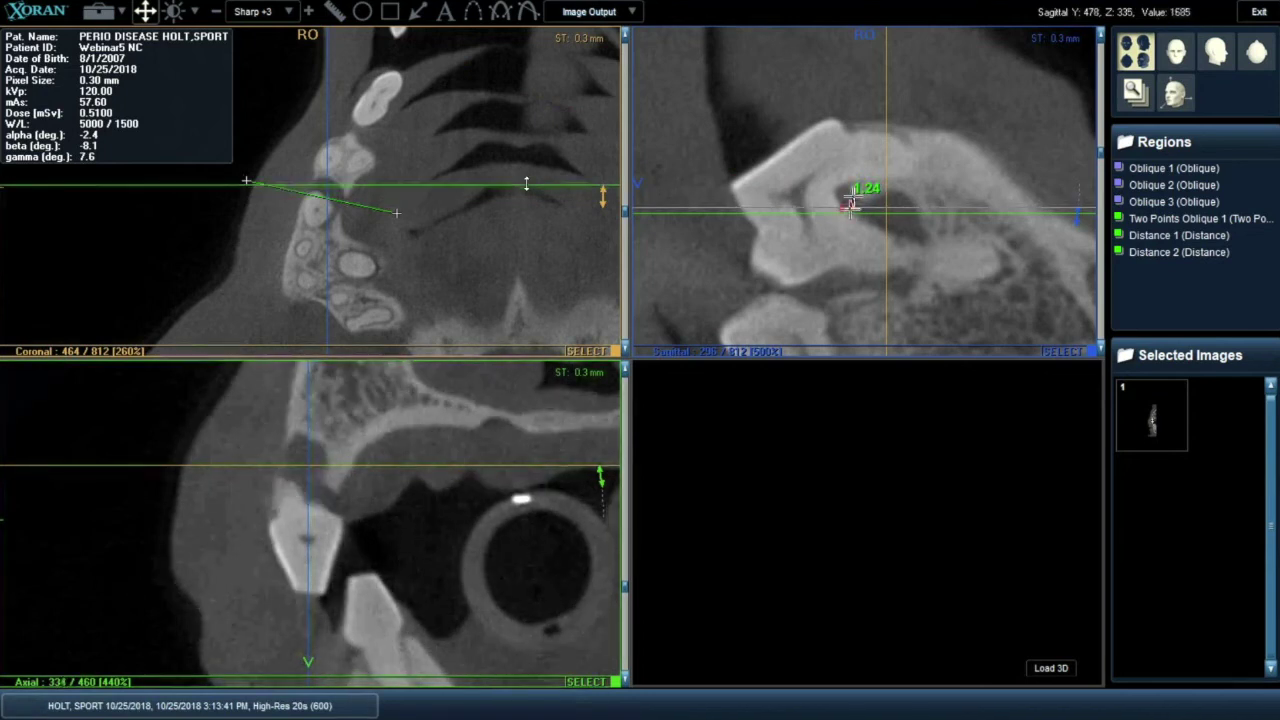
pyautogui.scroll(-5, 850, 204)
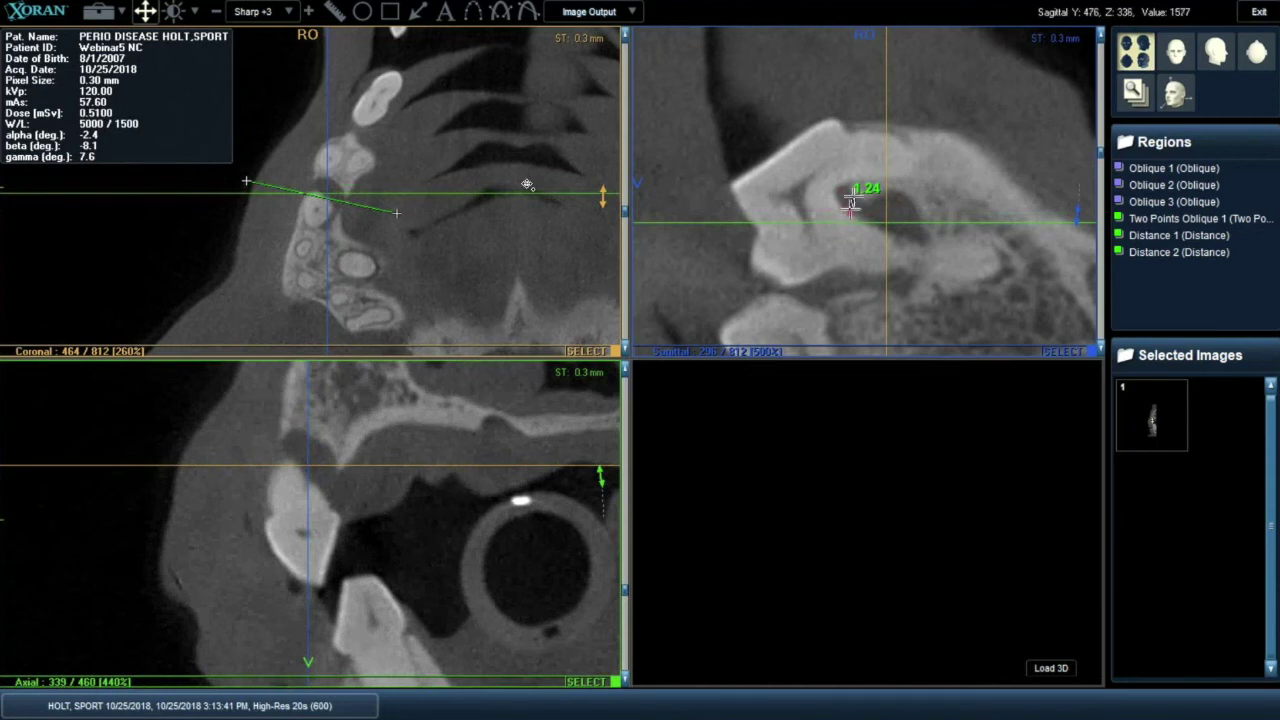
pyautogui.moveTo(851, 203); pyautogui.dragTo(850, 212)
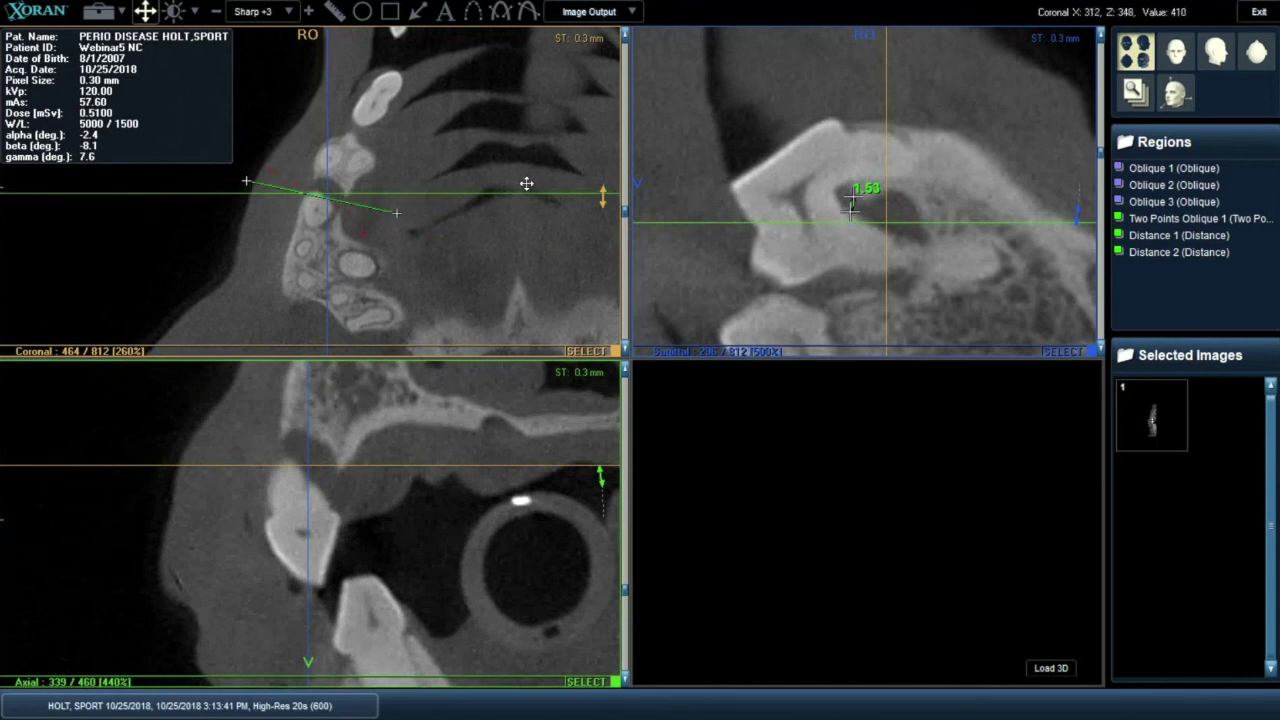
# Zoom the coronal view to 420% and examine the multi-rooted tooth on axial slice 319 at 540%.
pyautogui.scroll(5, 355, 224)
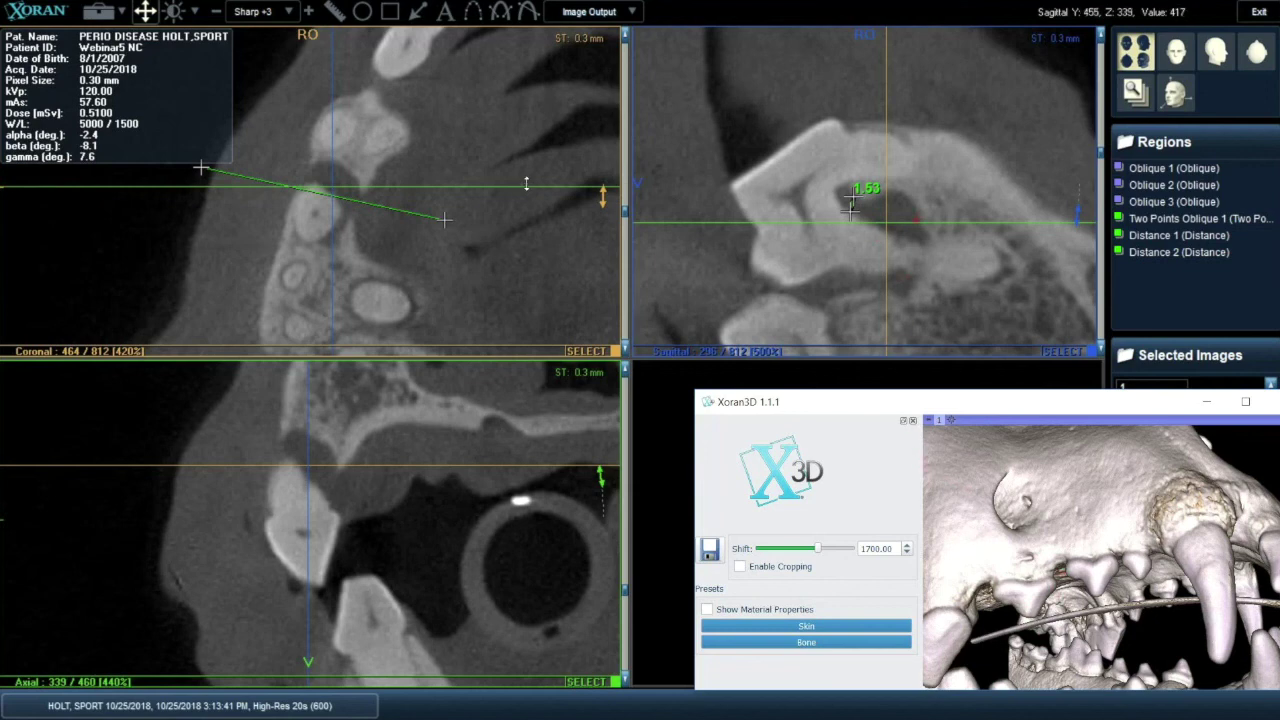
pyautogui.moveTo(527, 184)
pyautogui.mouseDown()
pyautogui.moveTo(527, 113)
pyautogui.moveTo(527, 177)
pyautogui.mouseUp()
pyautogui.moveTo(914, 190); pyautogui.dragTo(914, 158)
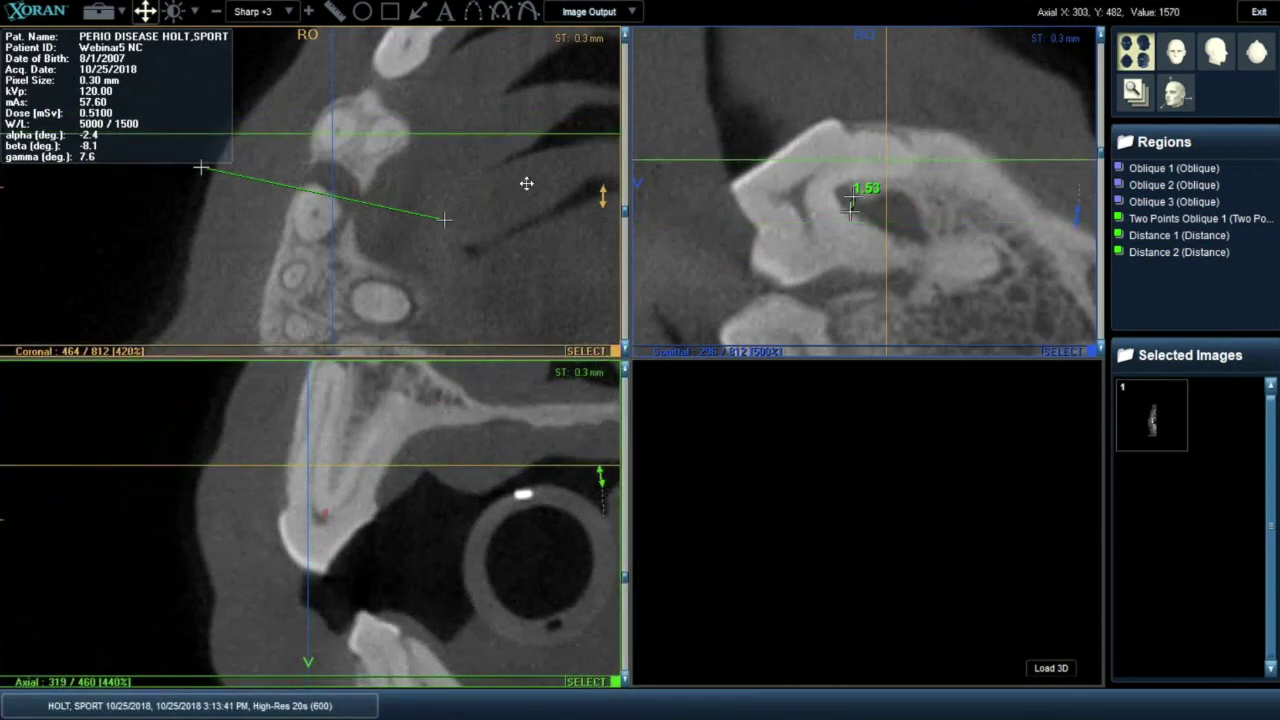
pyautogui.scroll(5, 323, 513)
pyautogui.moveTo(323, 507); pyautogui.dragTo(351, 505)
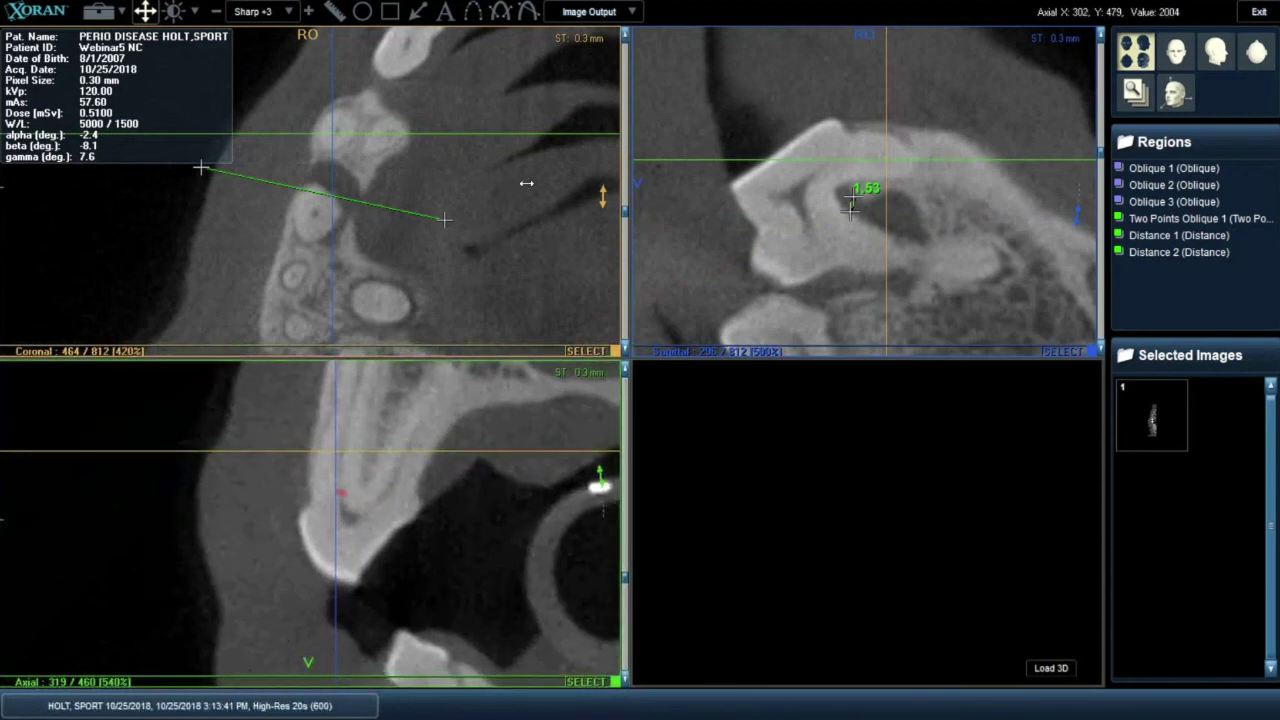